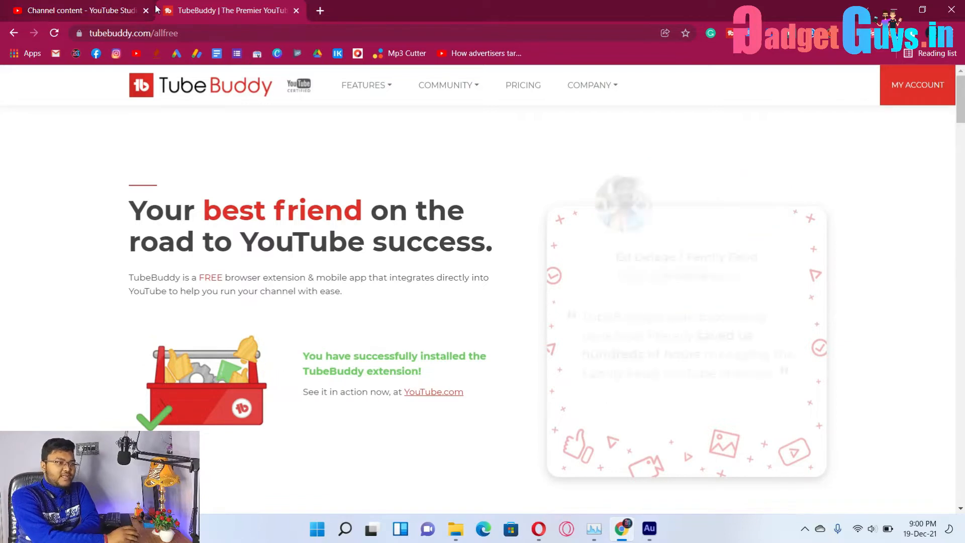
# In a new tab, Google 'tubebuddy extension for chrome' and open TubeBuddy's official site from the results.
pyautogui.click(320, 11)
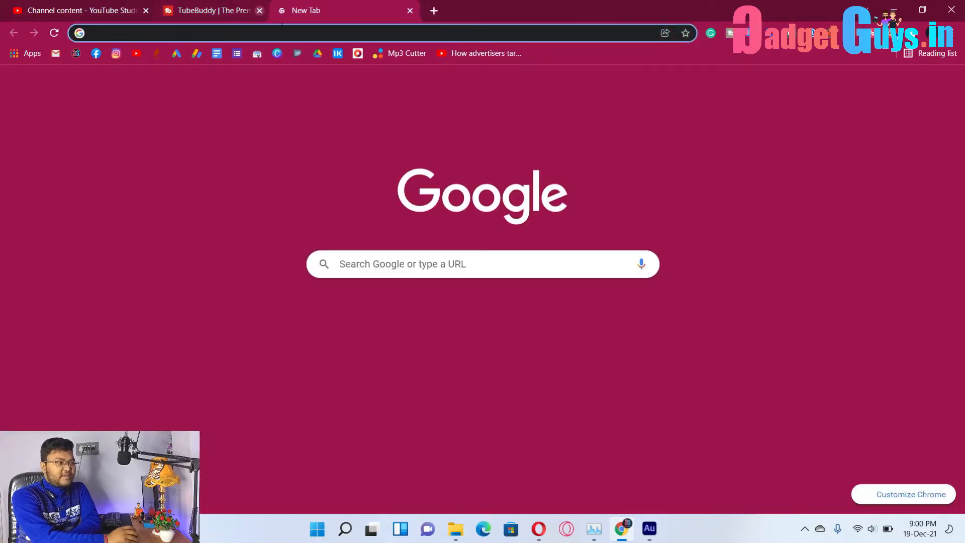
pyautogui.click(296, 11)
pyautogui.write('tube')
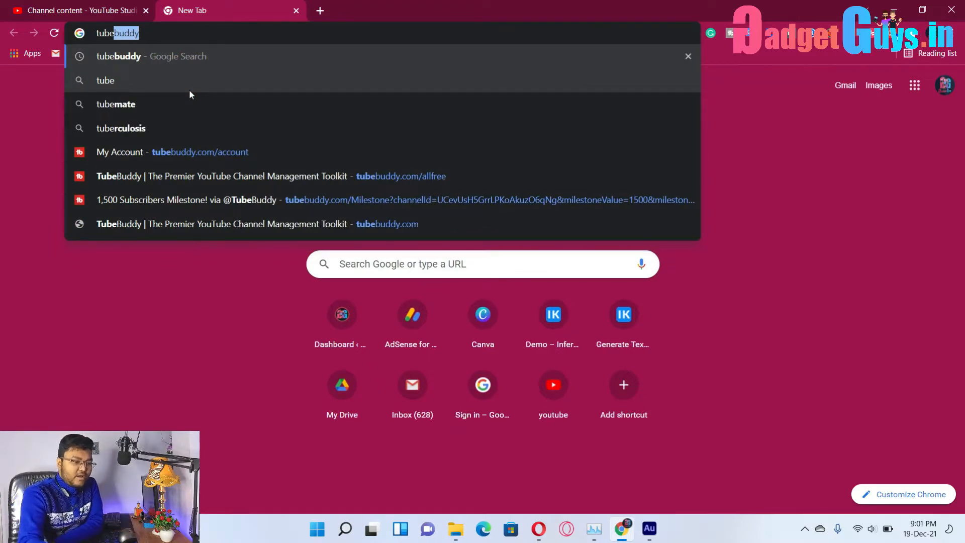
pyautogui.write('buddy ex')
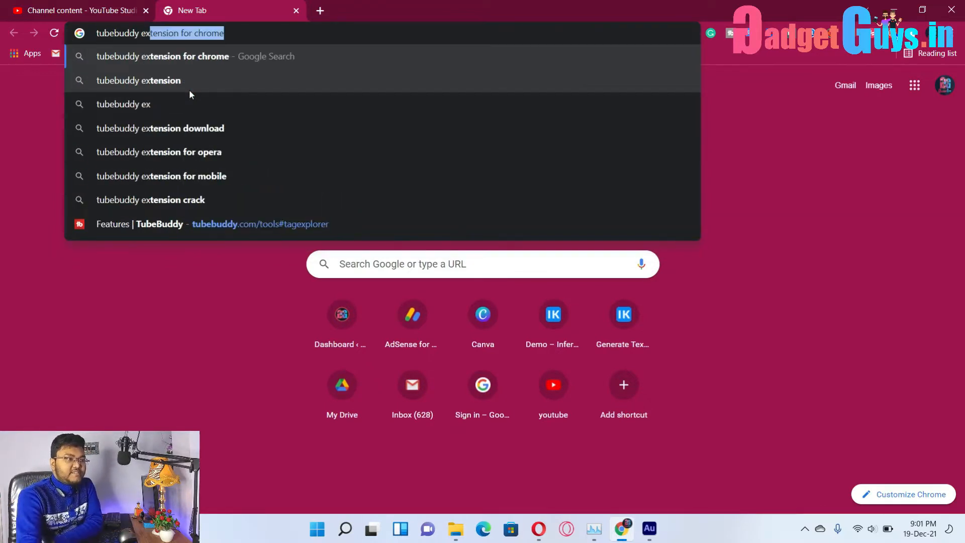
pyautogui.press('Return')
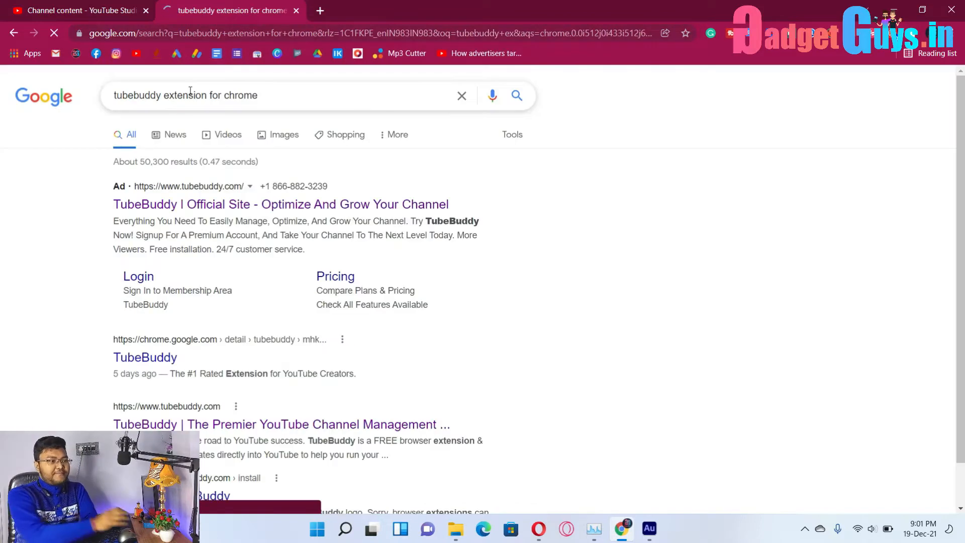
pyautogui.click(258, 206)
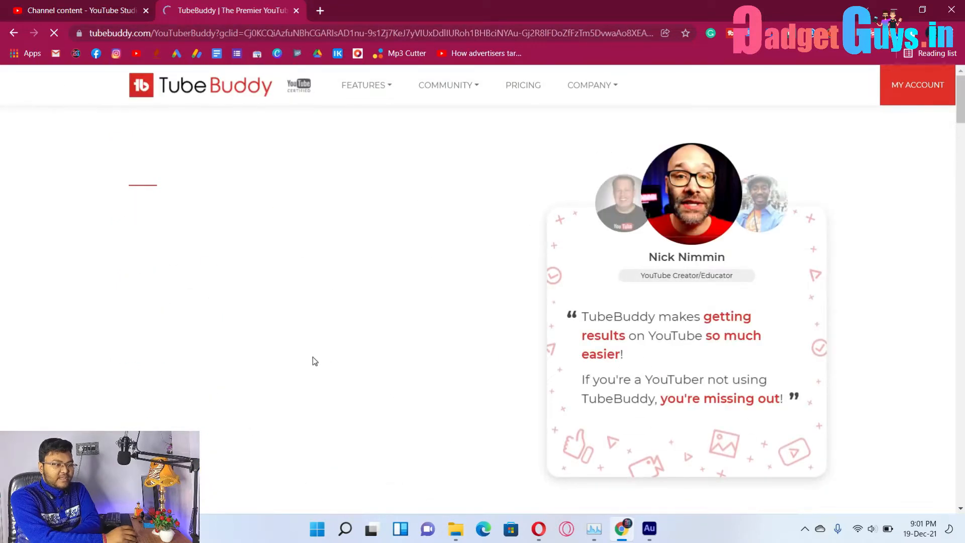
# Browse the TubeBuddy homepage, check the TubeBuddy toolbar icon's options, then close the tab.
pyautogui.scroll(-10, 390, 352)
pyautogui.scroll(10, 389, 350)
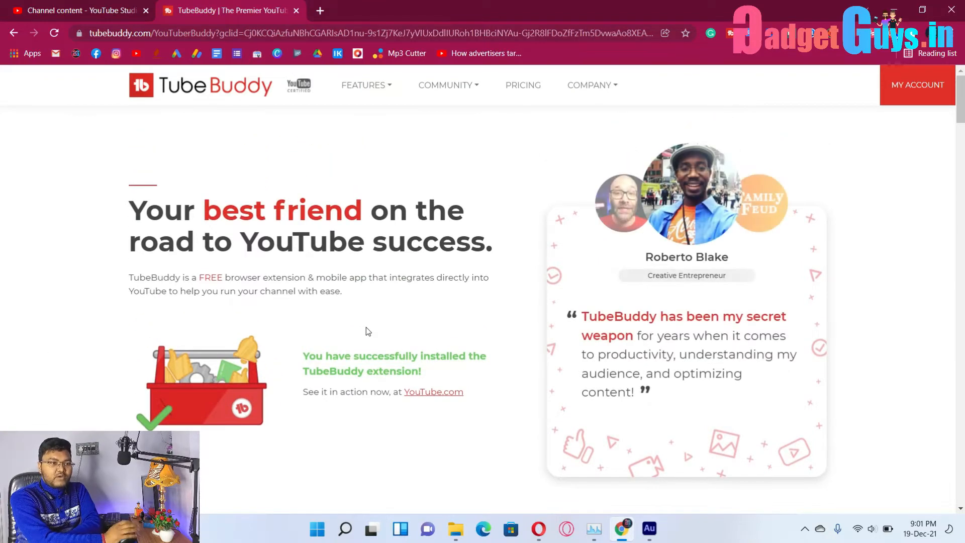
pyautogui.scroll(-10, 246, 463)
pyautogui.scroll(-4, 266, 452)
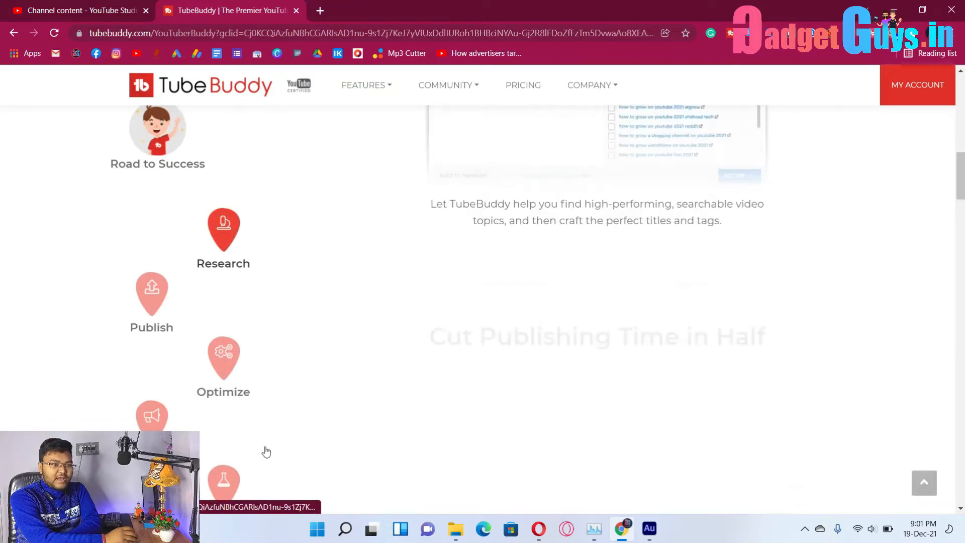
pyautogui.scroll(12, 265, 450)
pyautogui.scroll(1, 367, 351)
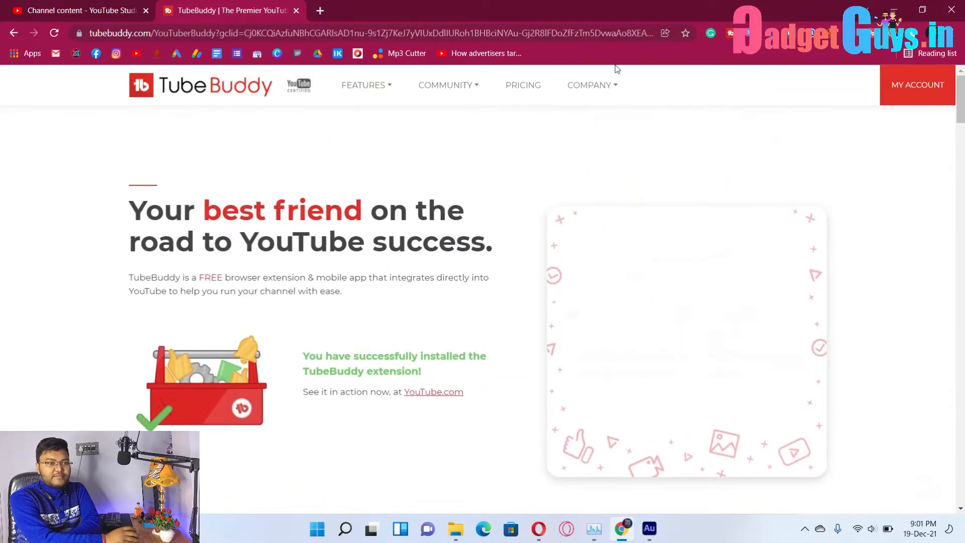
pyautogui.rightClick(731, 33)
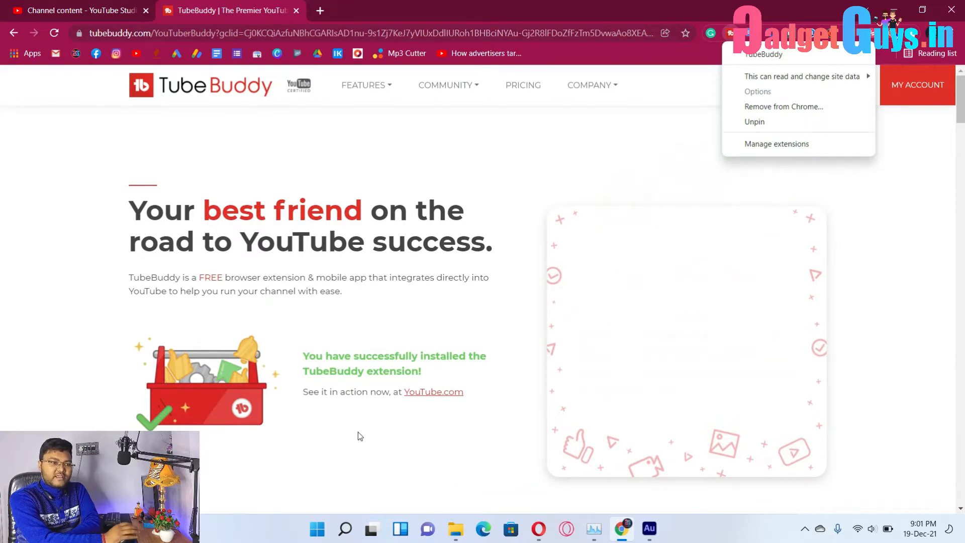
pyautogui.click(397, 124)
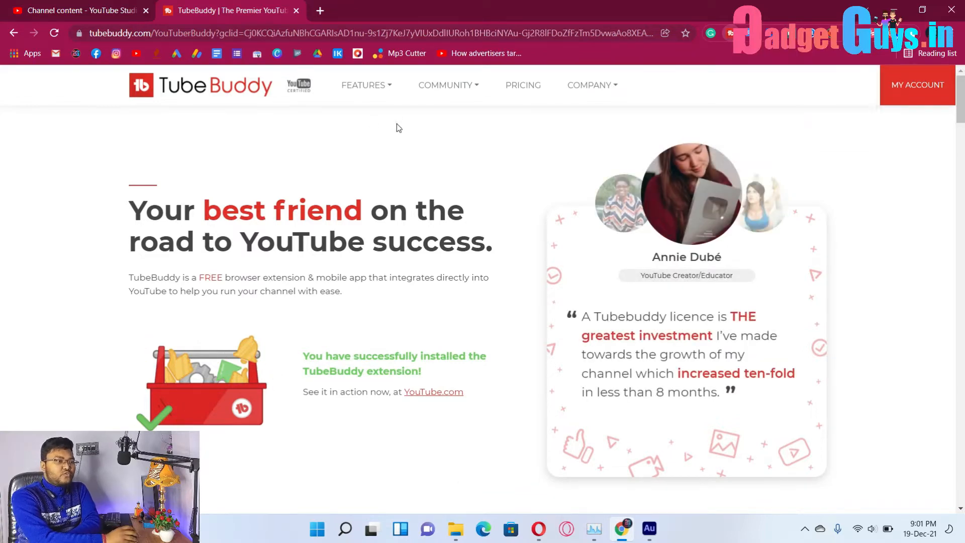
pyautogui.click(296, 10)
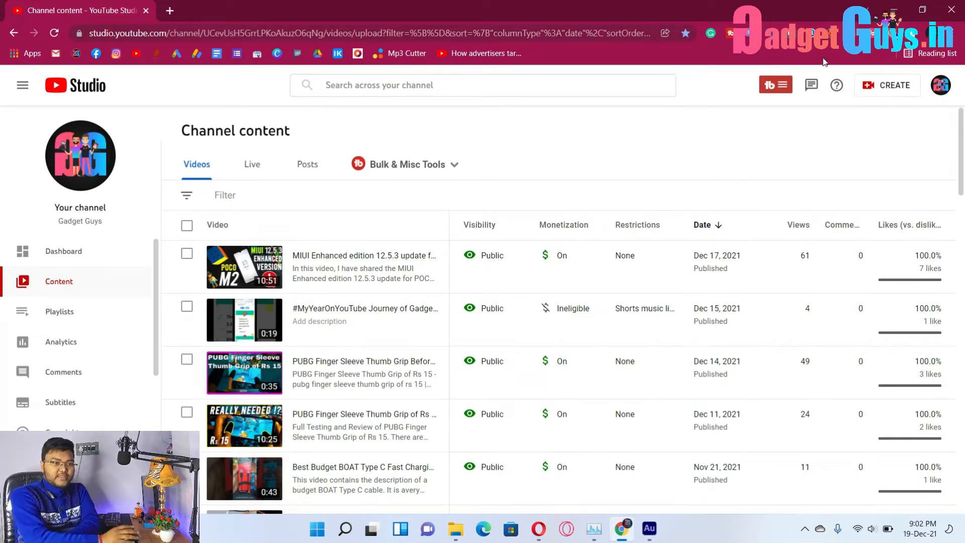
# Choose Upload videos from the CREATE menu on the Channel content page.
pyautogui.click(898, 85)
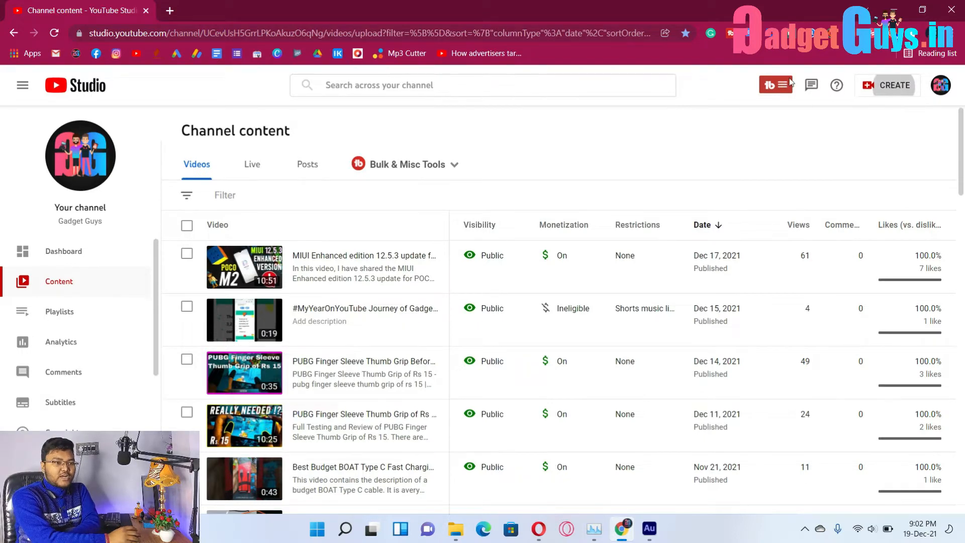
pyautogui.click(860, 111)
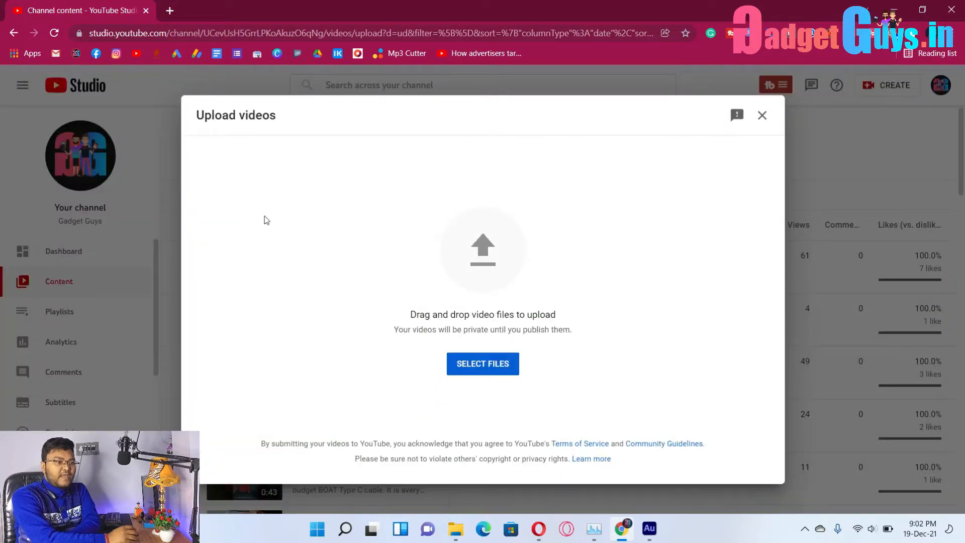
# Drag the Internet speed monitor video from the desktop into the Upload videos dialog.
pyautogui.click(923, 9)
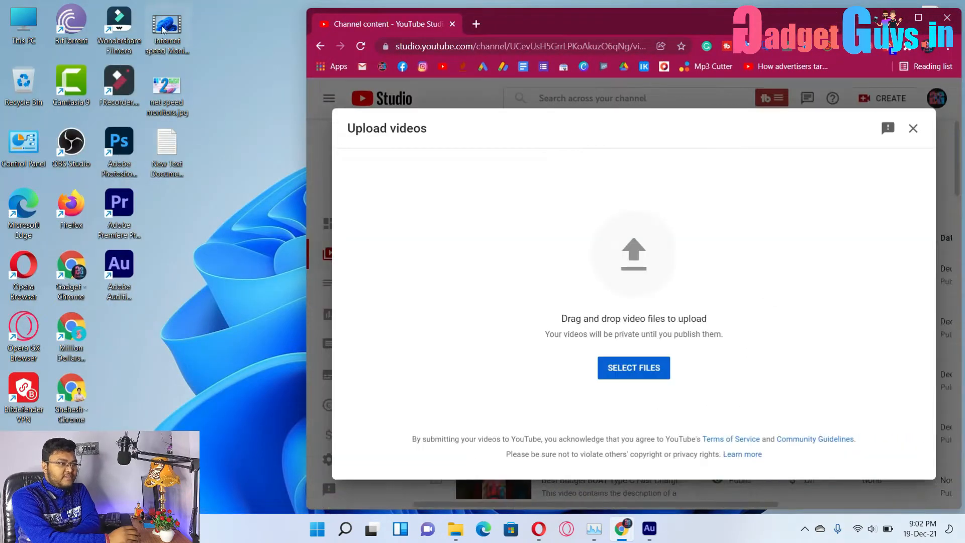
pyautogui.moveTo(167, 25); pyautogui.dragTo(661, 301)
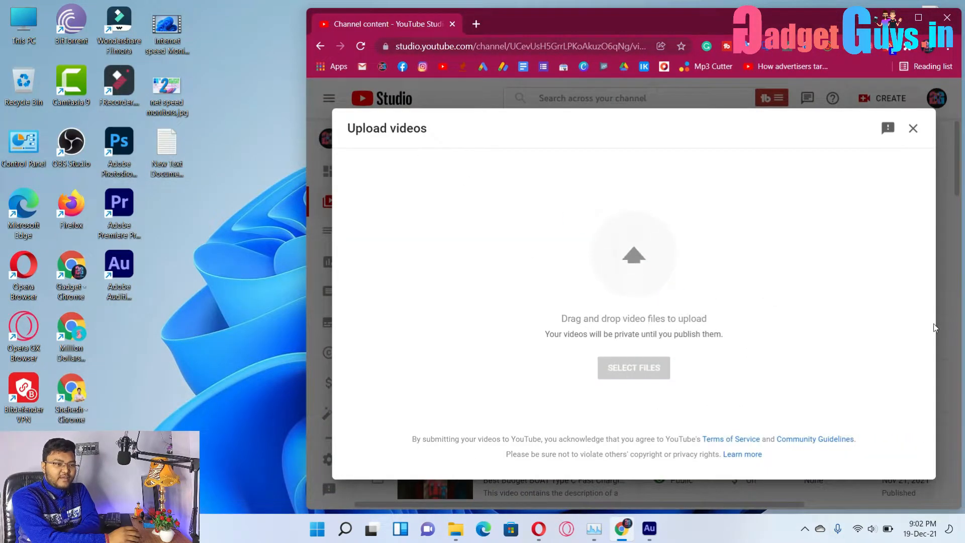
pyautogui.click(919, 18)
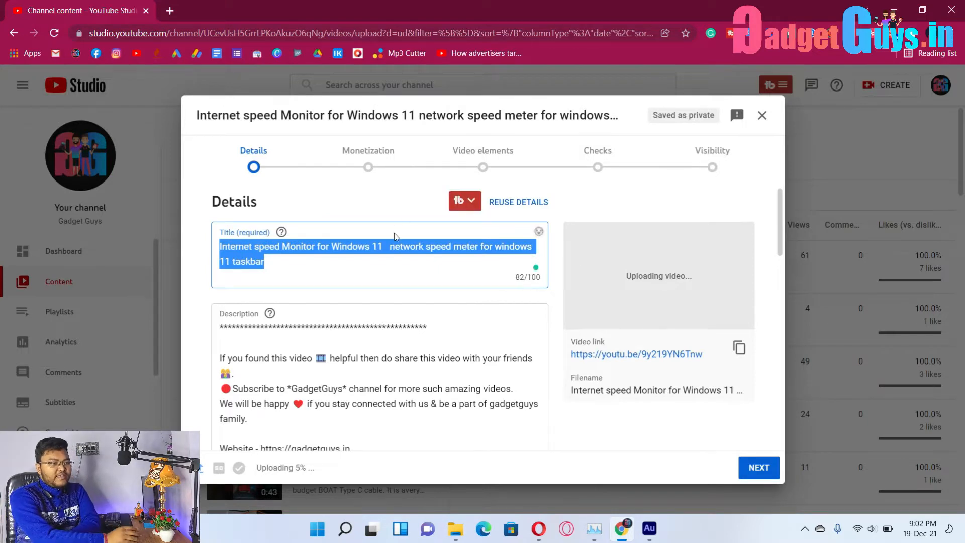
# Review the details form while the upload processes, then open New Text Document (2).txt from the desktop.
pyautogui.click(363, 250)
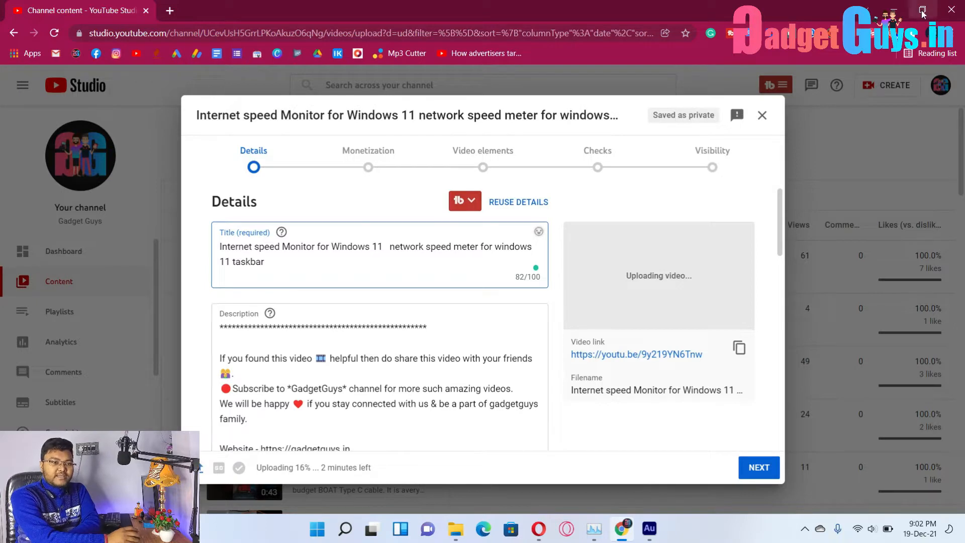
pyautogui.moveTo(924, 14)
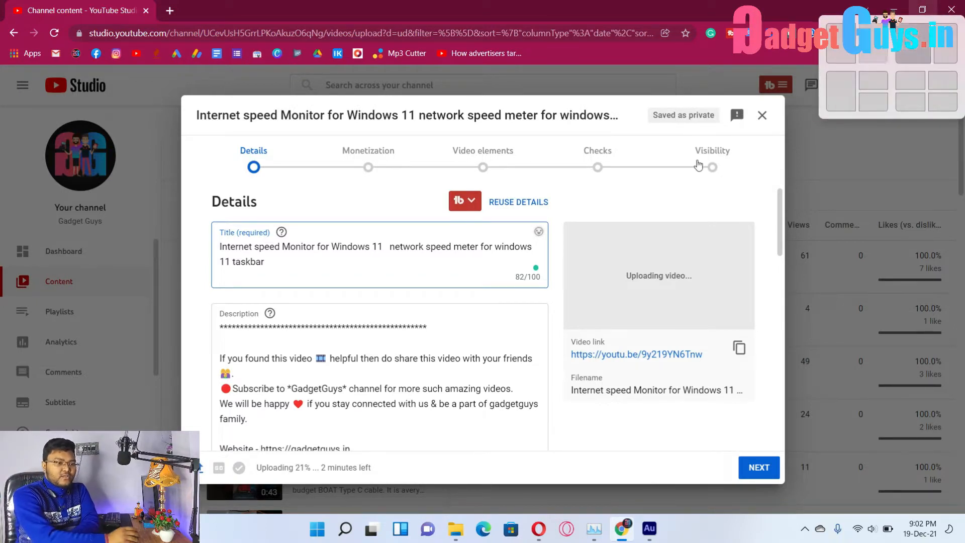
pyautogui.scroll(-10, 568, 342)
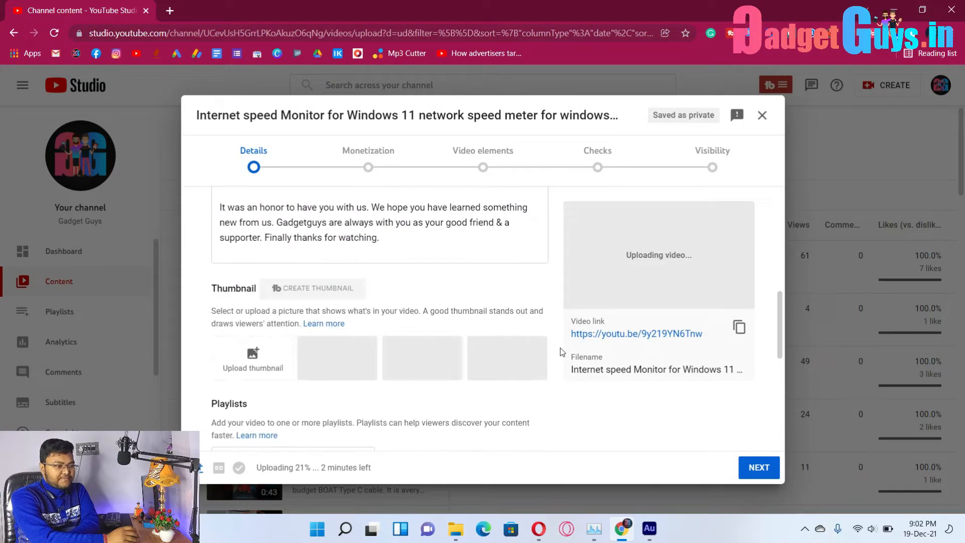
pyautogui.scroll(1, 263, 297)
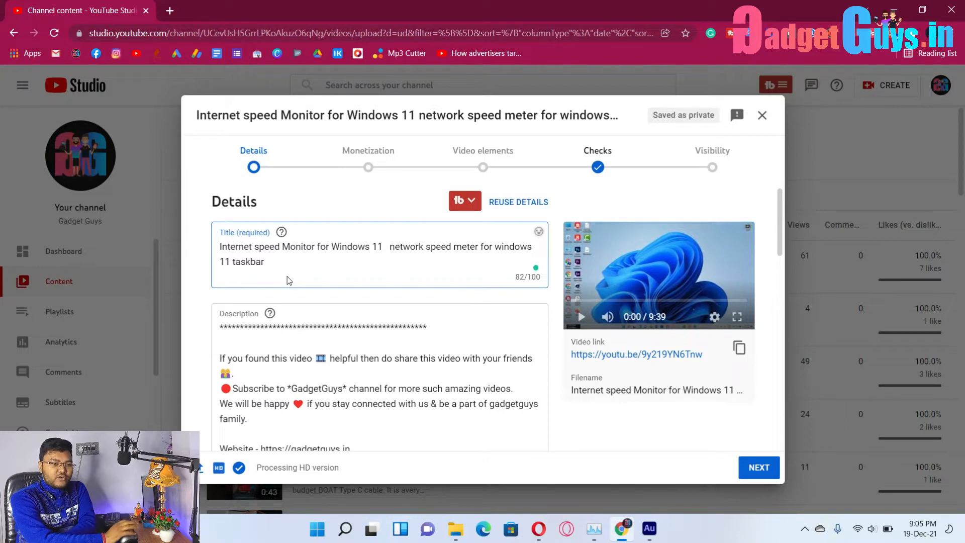
pyautogui.click(923, 9)
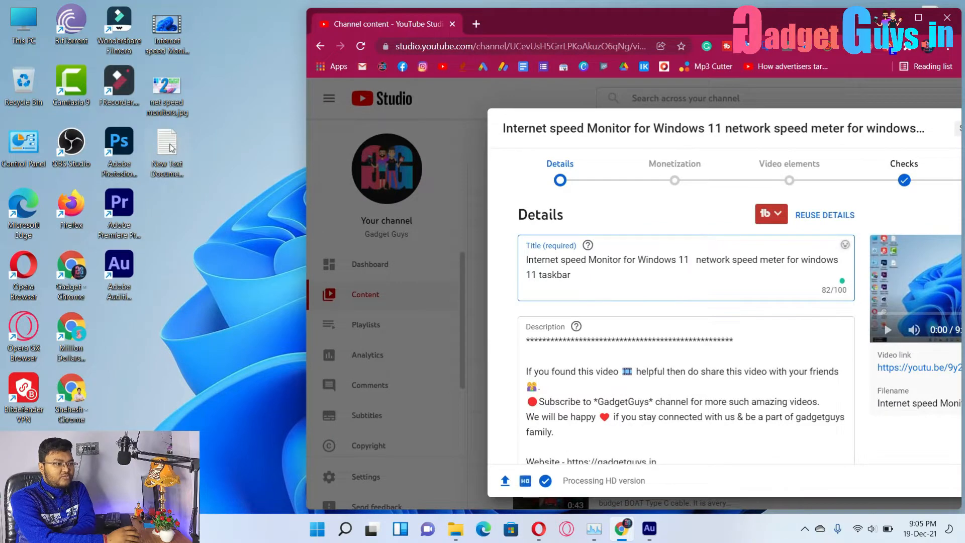
pyautogui.doubleClick(151, 190)
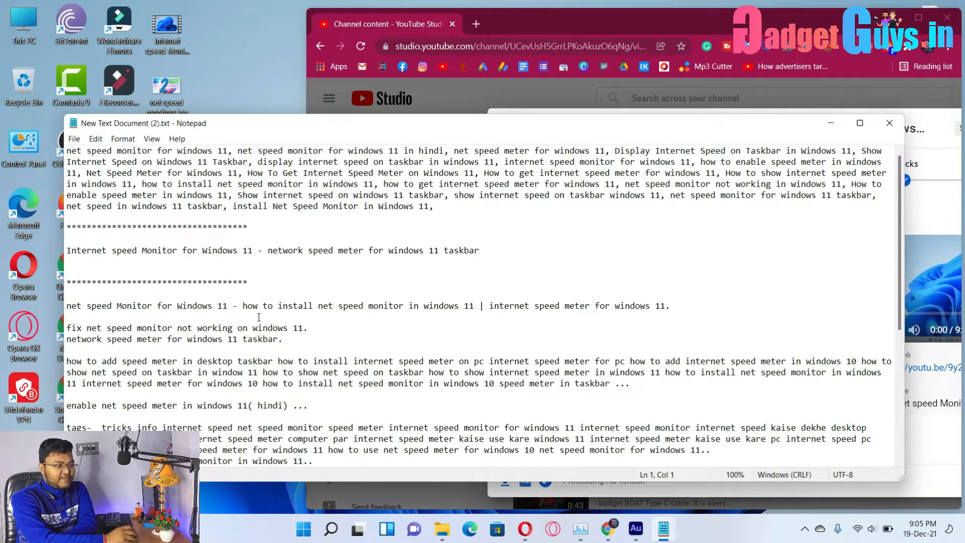
# Copy the keyword phrases below the second divider in Notepad and return to full-screen Chrome.
pyautogui.scroll(-3, 259, 317)
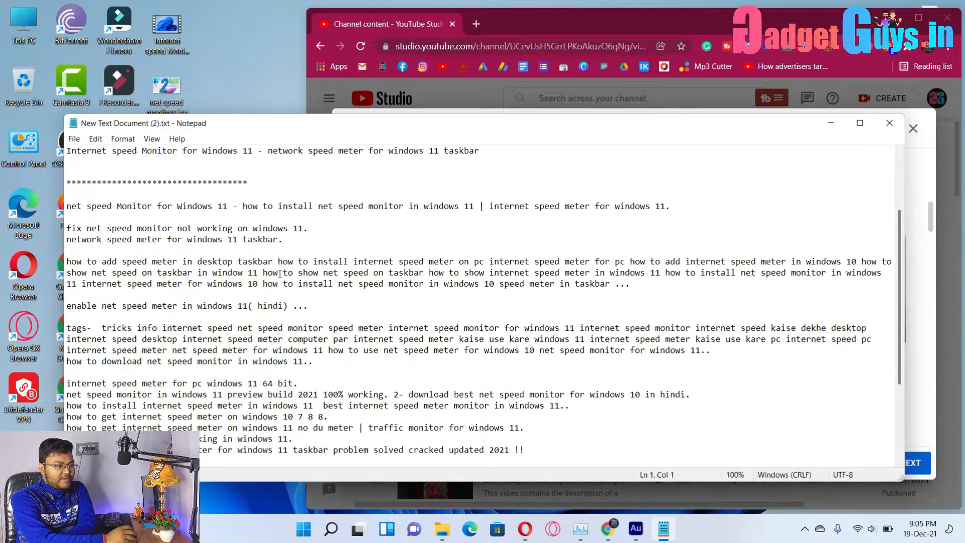
pyautogui.scroll(-3, 544, 440)
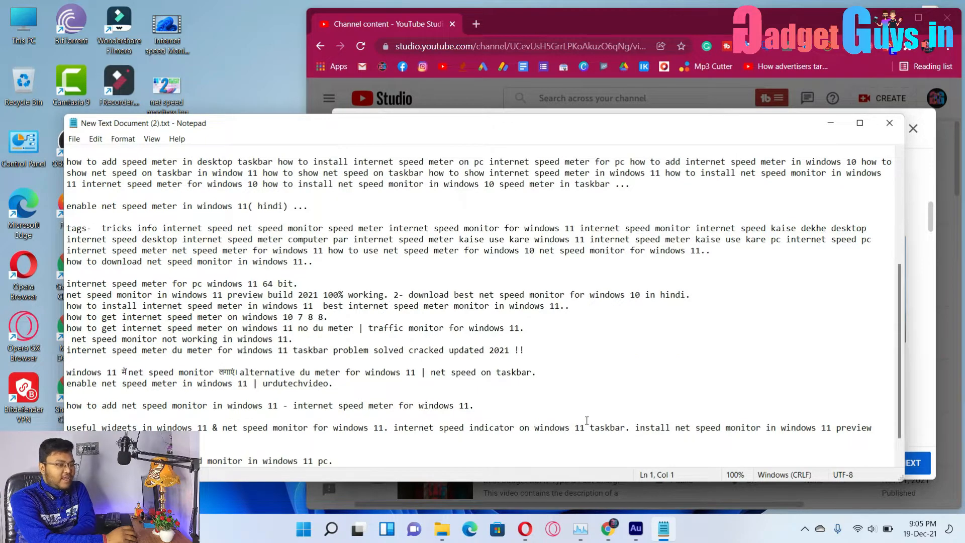
pyautogui.scroll(-1, 587, 420)
pyautogui.moveTo(416, 435); pyautogui.dragTo(68, 261)
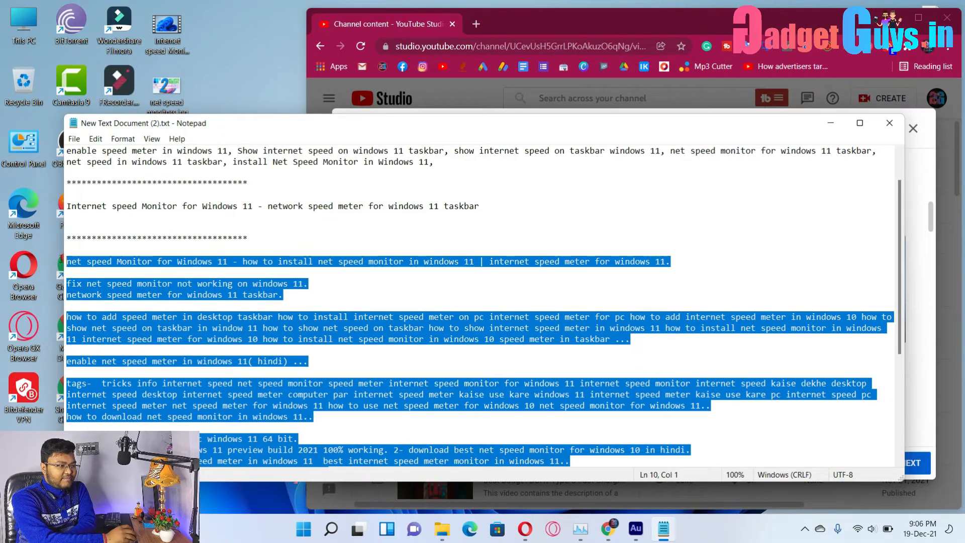
pyautogui.rightClick(117, 261)
pyautogui.click(146, 302)
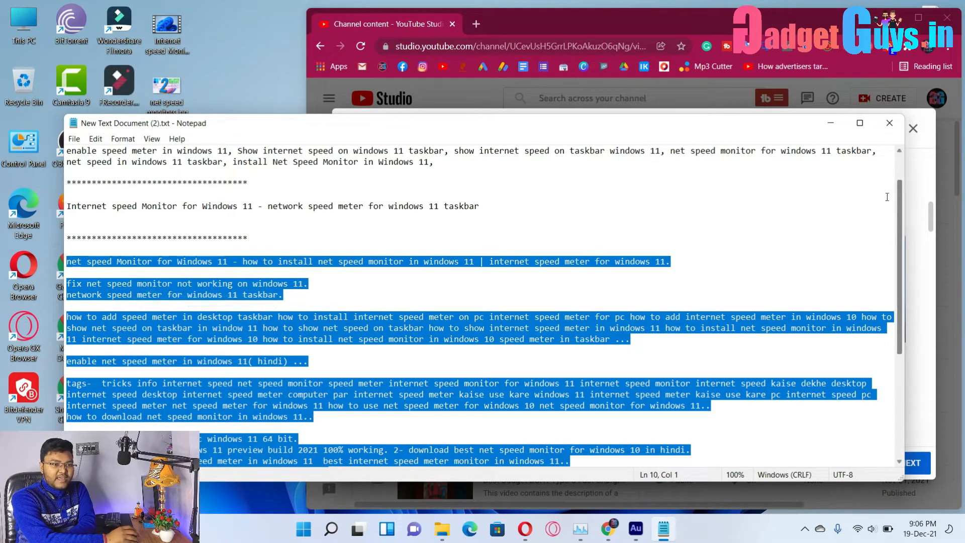
pyautogui.click(829, 124)
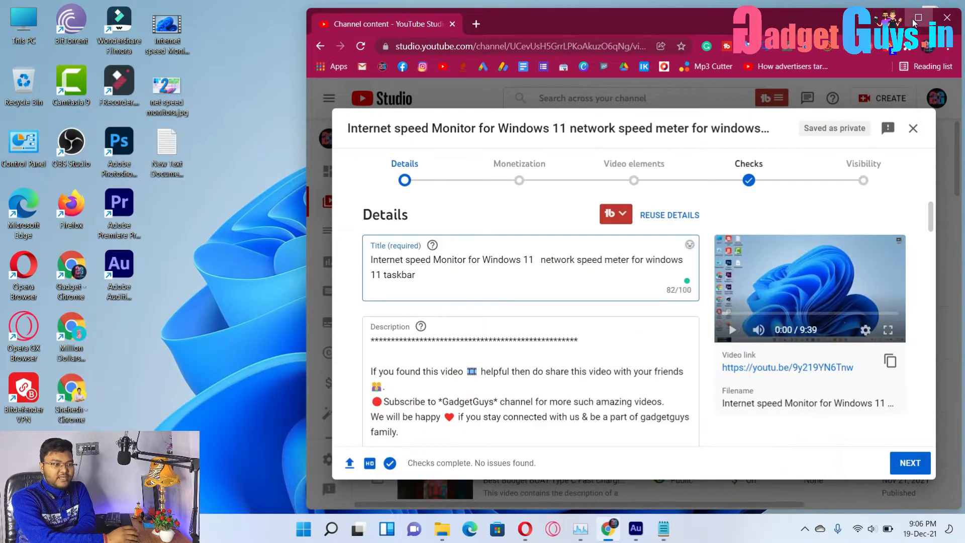
pyautogui.click(919, 18)
# Paste the copied keywords into the description, then launch TubeBuddy's Thumbnail Generator.
pyautogui.hotkey('ctrl', 'v')
pyautogui.scroll(-8, 572, 410)
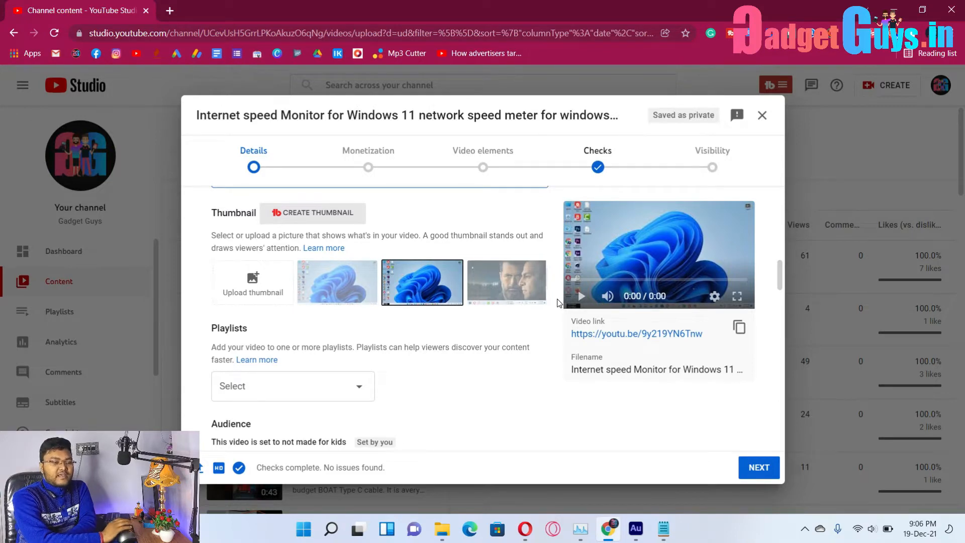
pyautogui.click(302, 213)
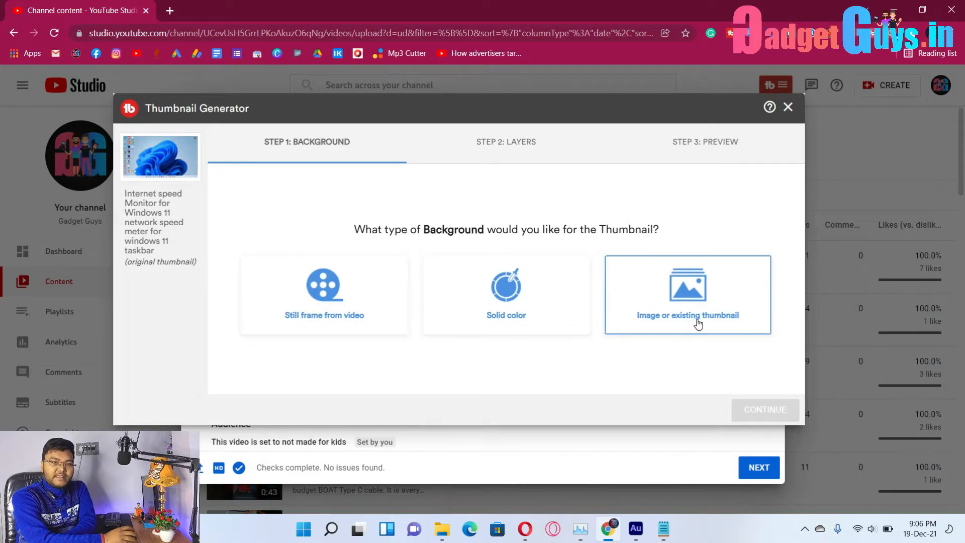
# Upload net speed monitors.jpg as the thumbnail's image background.
pyautogui.click(698, 323)
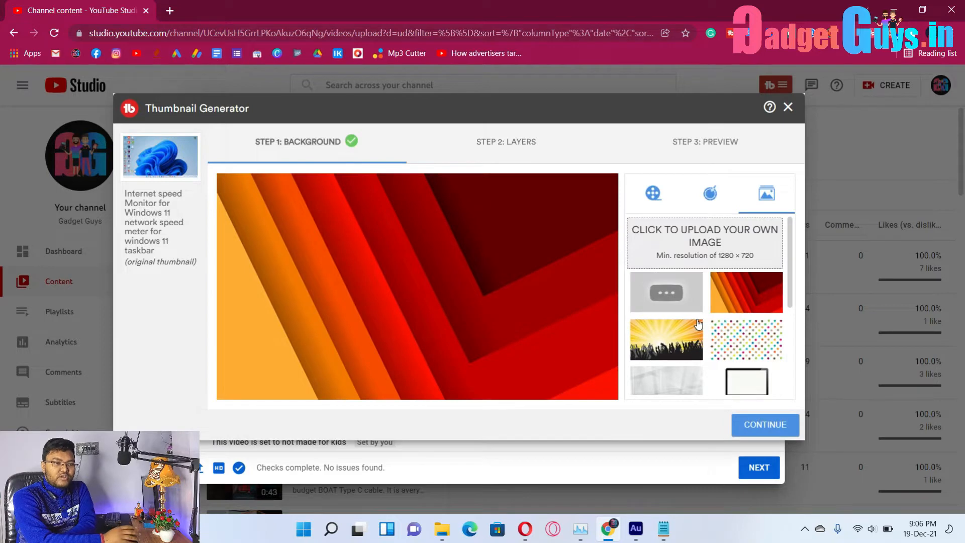
pyautogui.click(676, 242)
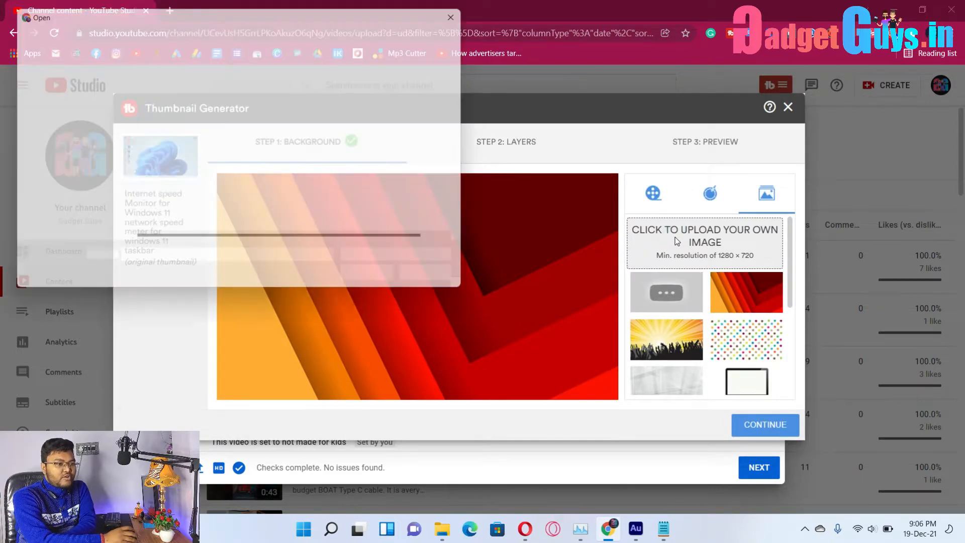
pyautogui.scroll(-2, 211, 126)
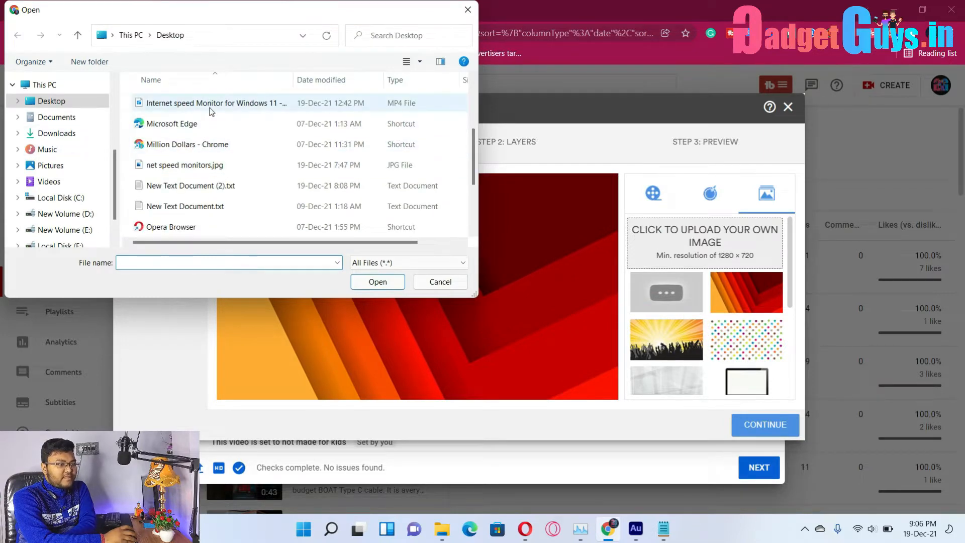
pyautogui.click(204, 165)
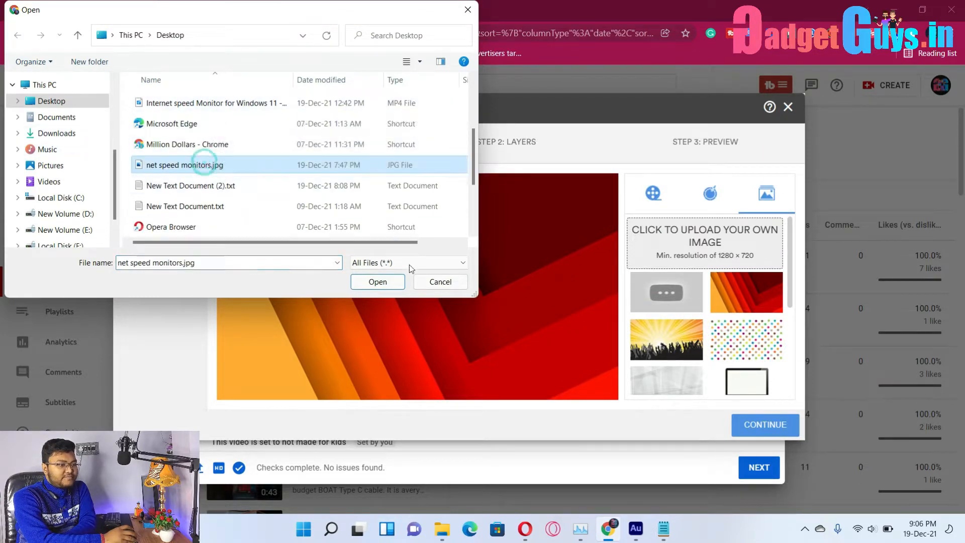
pyautogui.click(377, 282)
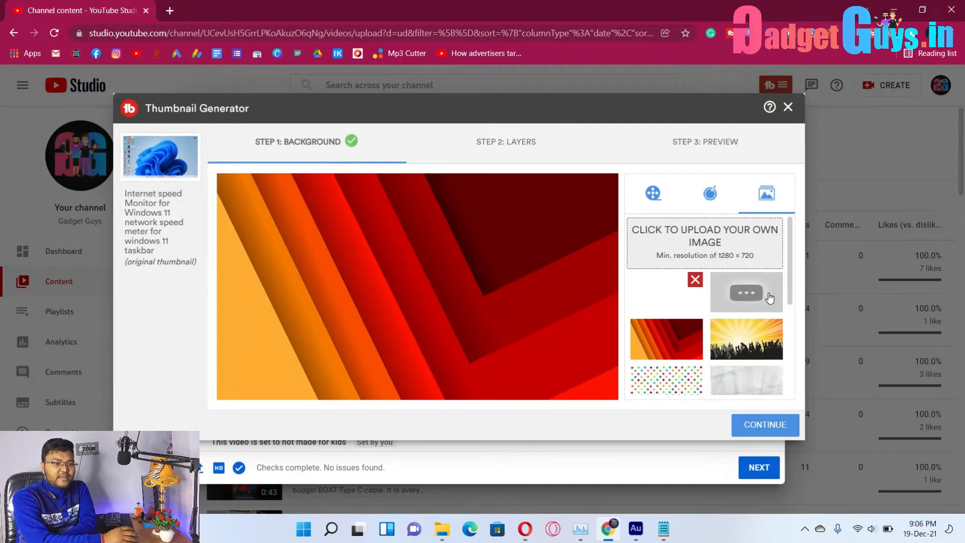
pyautogui.click(653, 305)
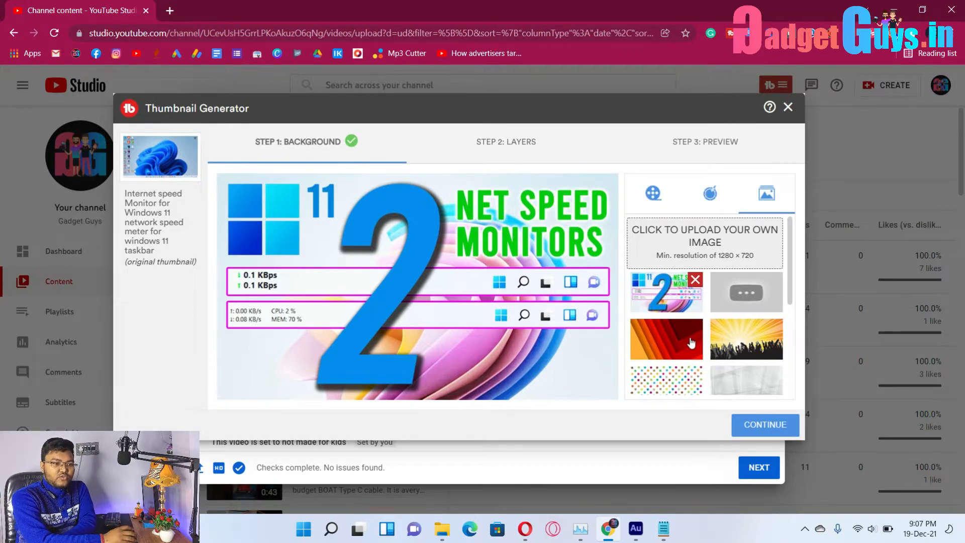
# Switch the background to a still frame from the video and continue to Layers.
pyautogui.click(713, 193)
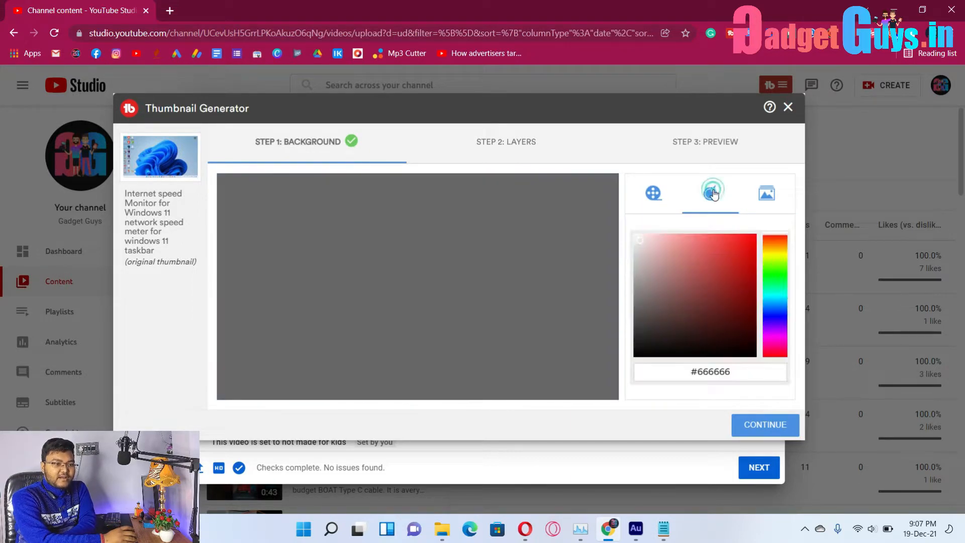
pyautogui.click(655, 194)
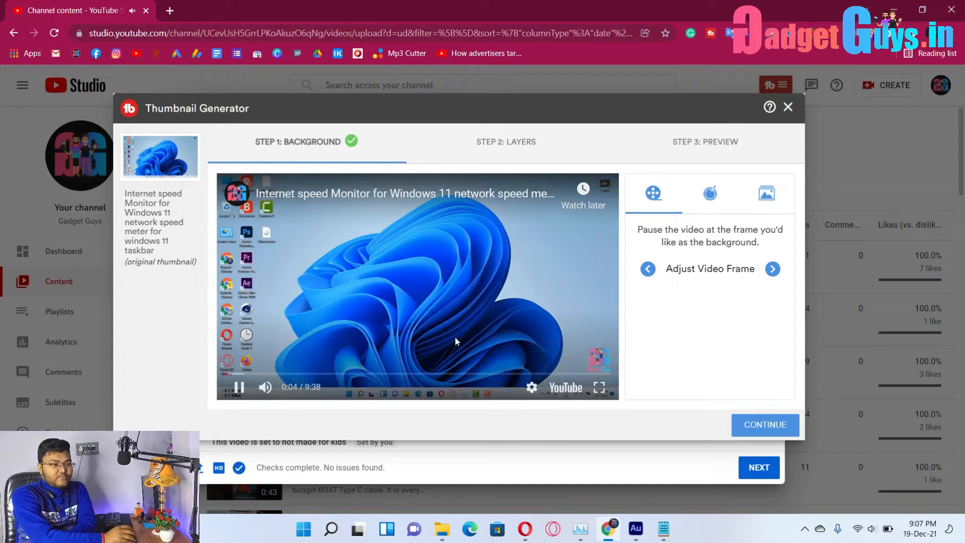
pyautogui.click(758, 424)
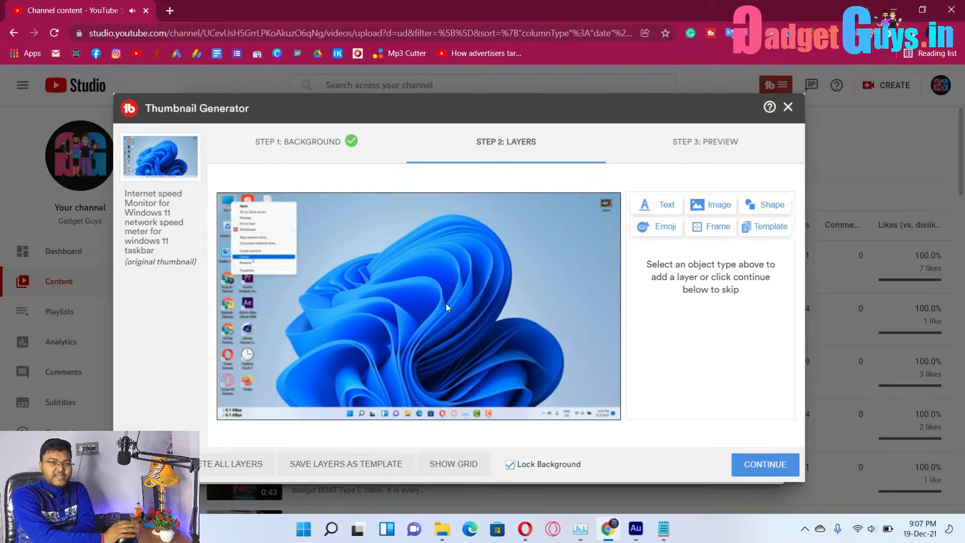
# Add a 'windows 11' text layer in Anton font, enlarged and moved to the top.
pyautogui.click(676, 211)
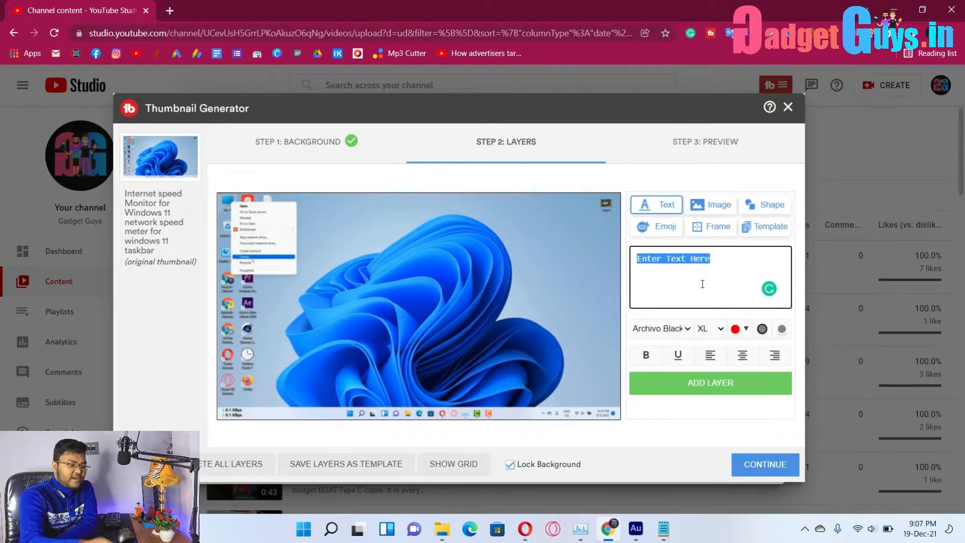
pyautogui.write('win')
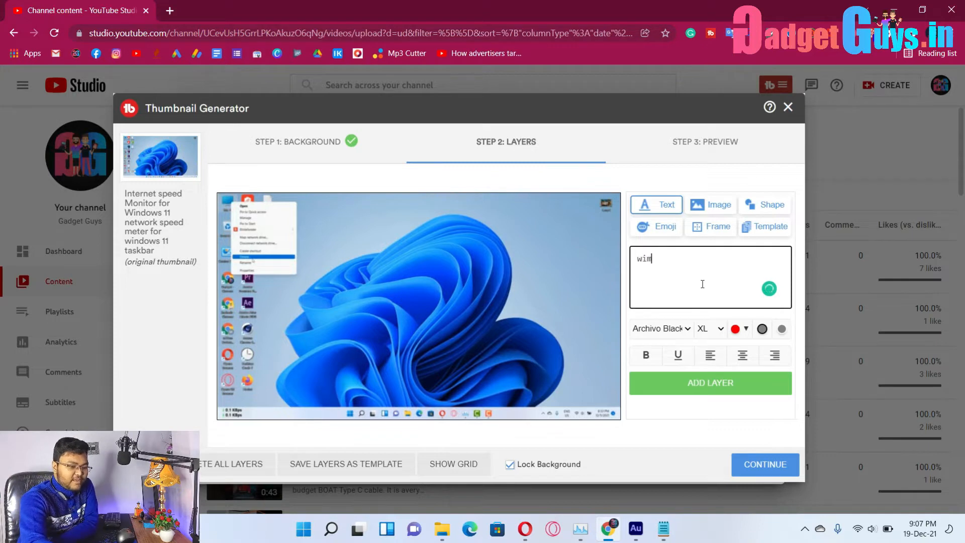
pyautogui.write('dows 11')
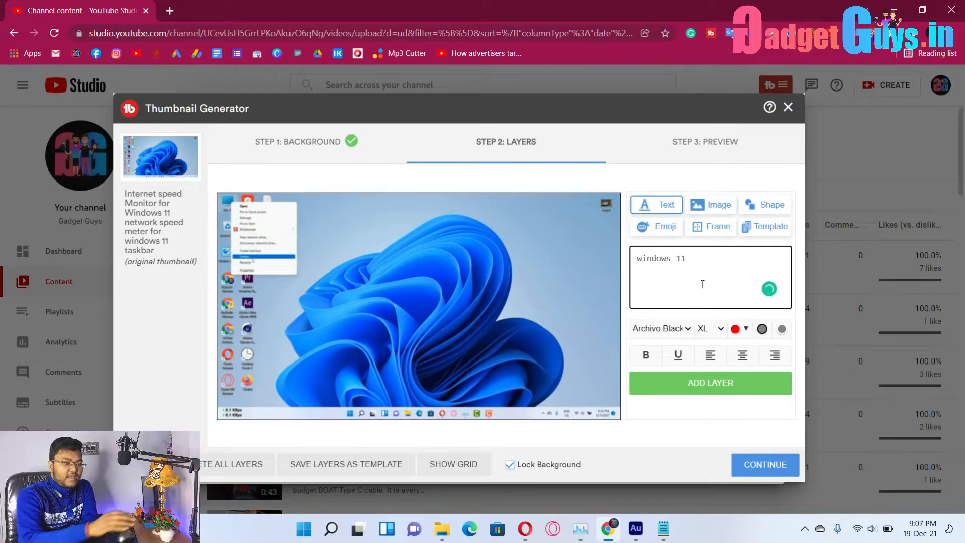
pyautogui.click(720, 388)
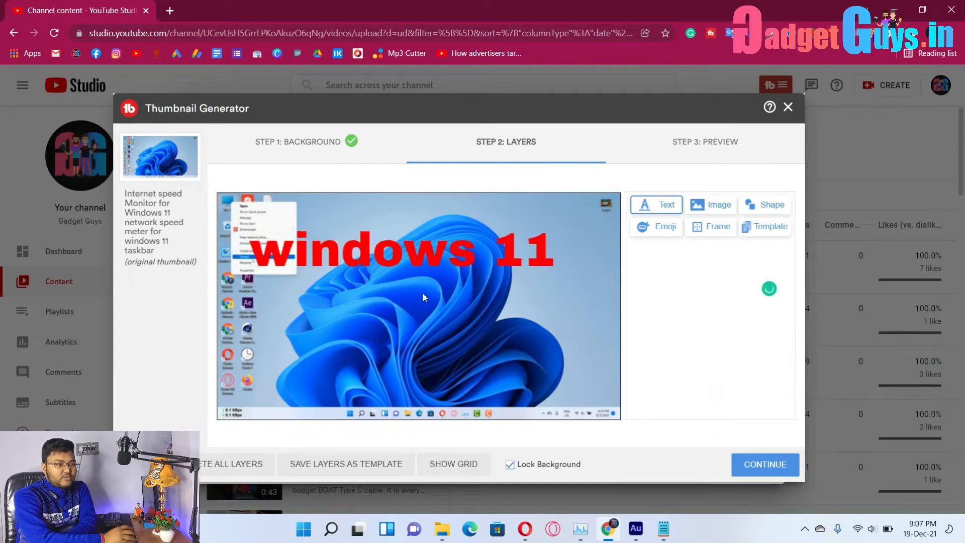
pyautogui.click(448, 240)
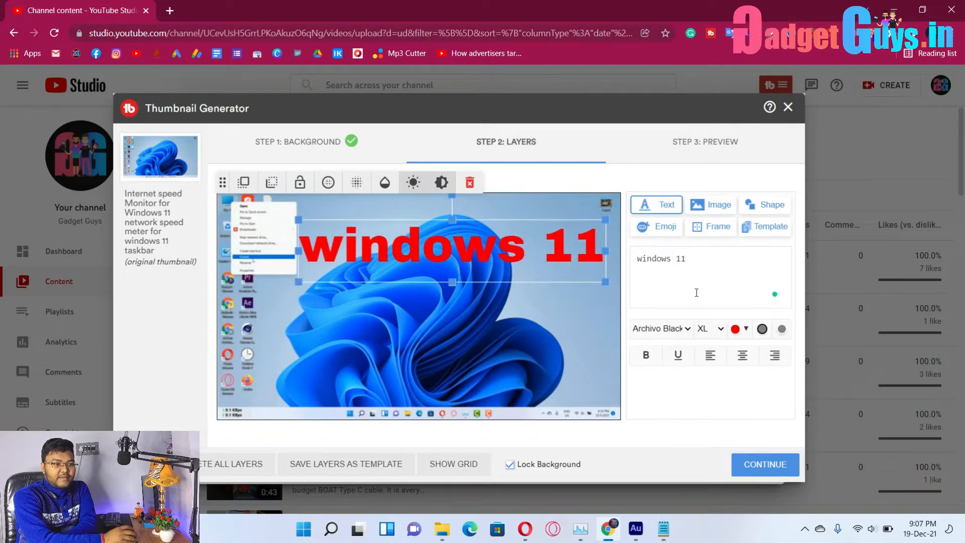
pyautogui.click(688, 329)
pyautogui.click(680, 366)
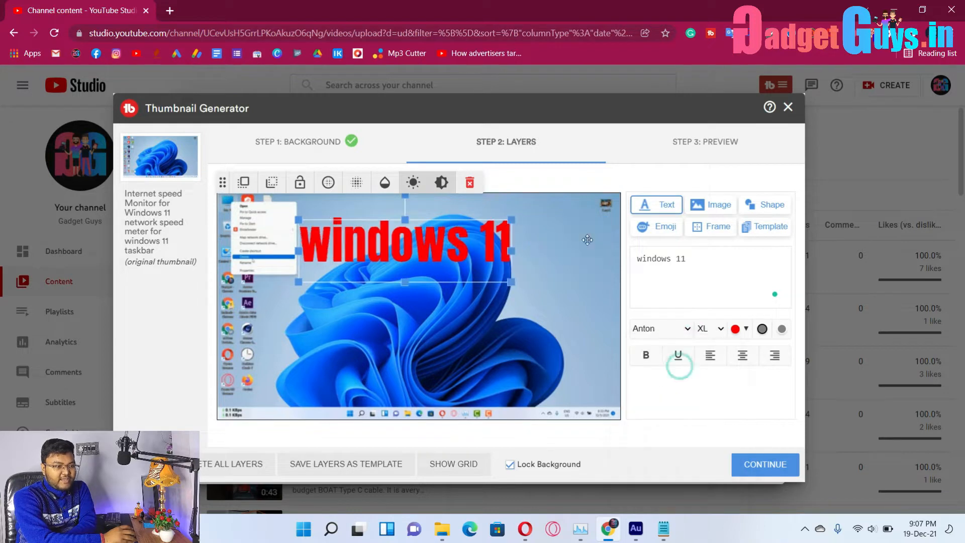
pyautogui.moveTo(511, 256); pyautogui.dragTo(578, 334)
pyautogui.moveTo(581, 274); pyautogui.dragTo(582, 254)
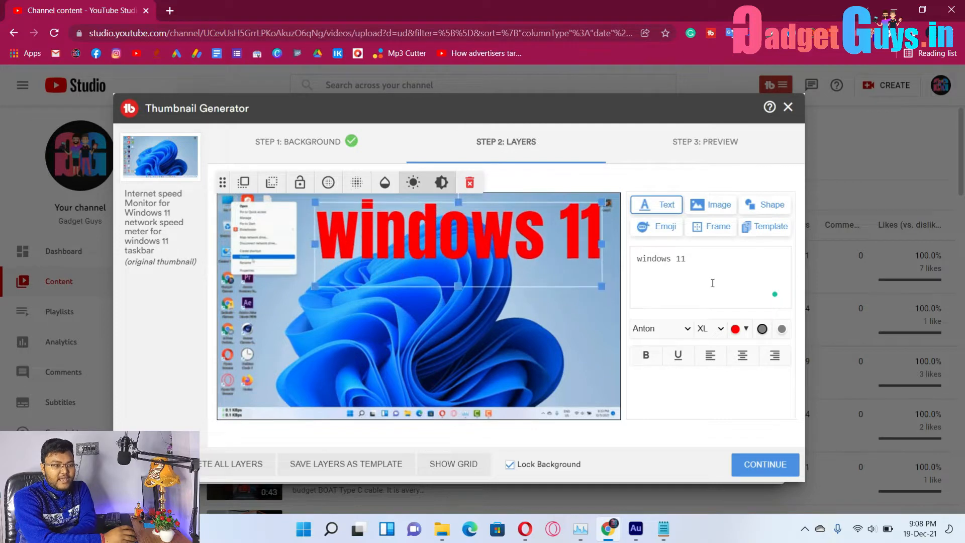
# Make the 'windows 11' text white with a dark outline, then start an image layer in a new tab.
pyautogui.click(734, 330)
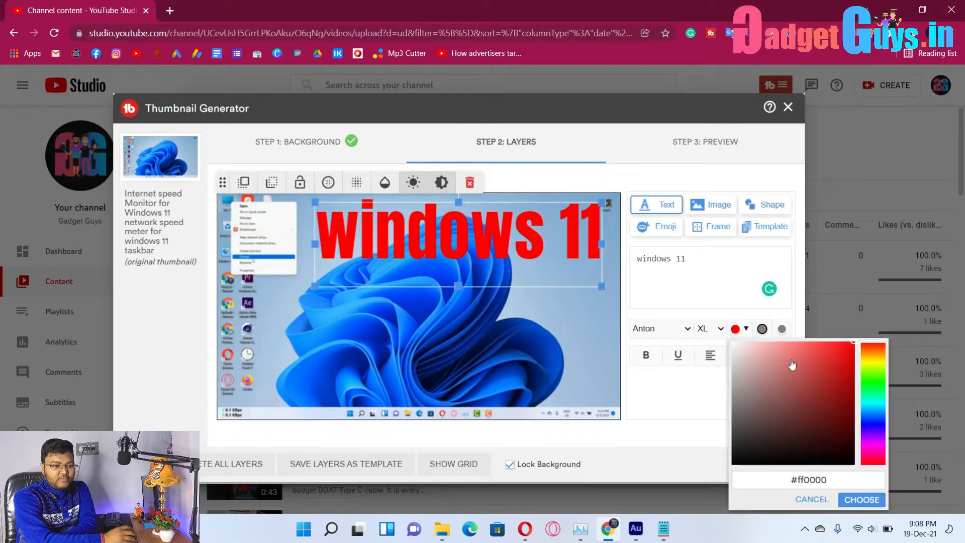
pyautogui.click(743, 295)
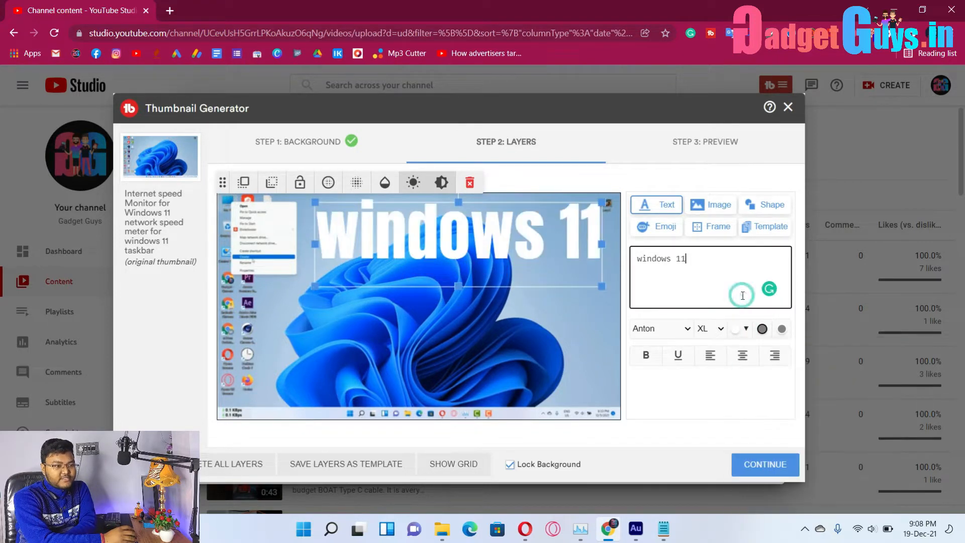
pyautogui.click(780, 331)
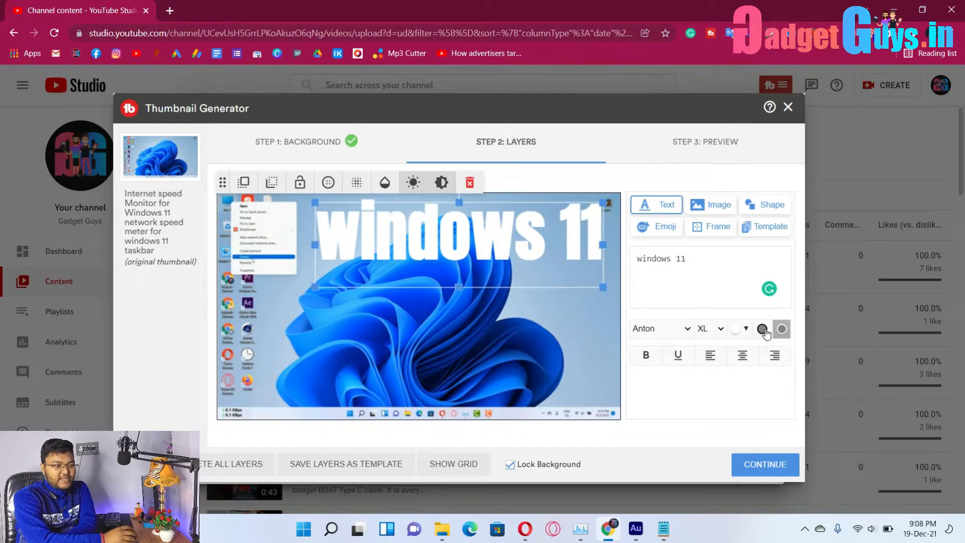
pyautogui.click(762, 329)
pyautogui.click(478, 314)
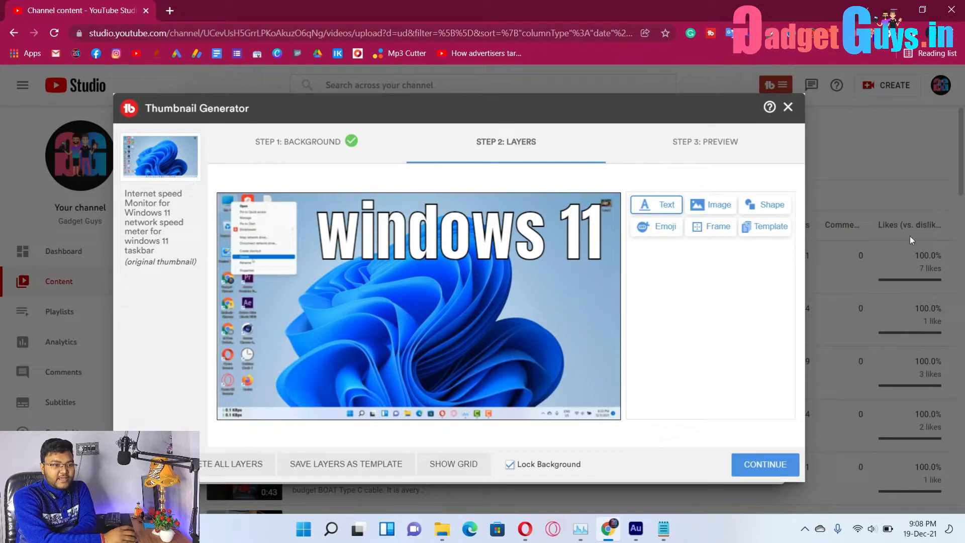
pyautogui.click(716, 205)
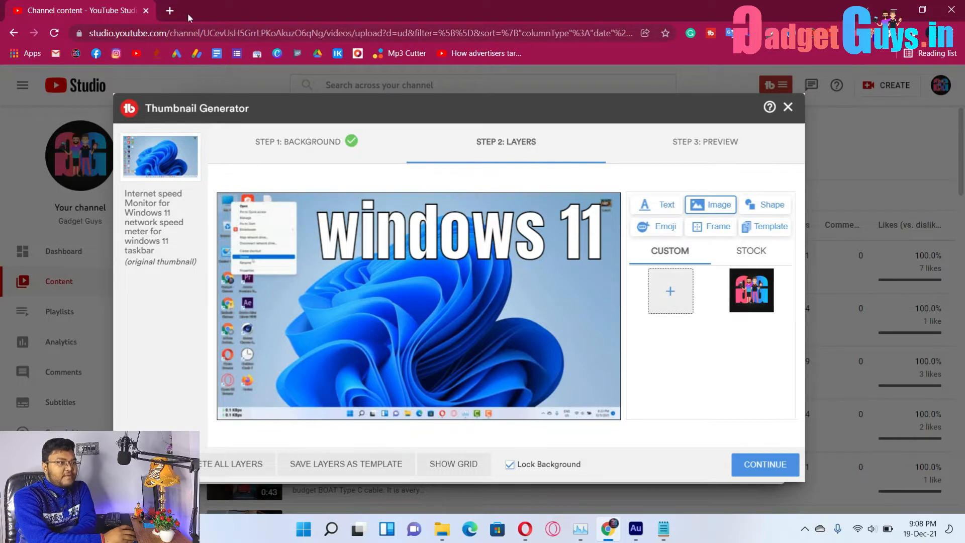
pyautogui.click(175, 11)
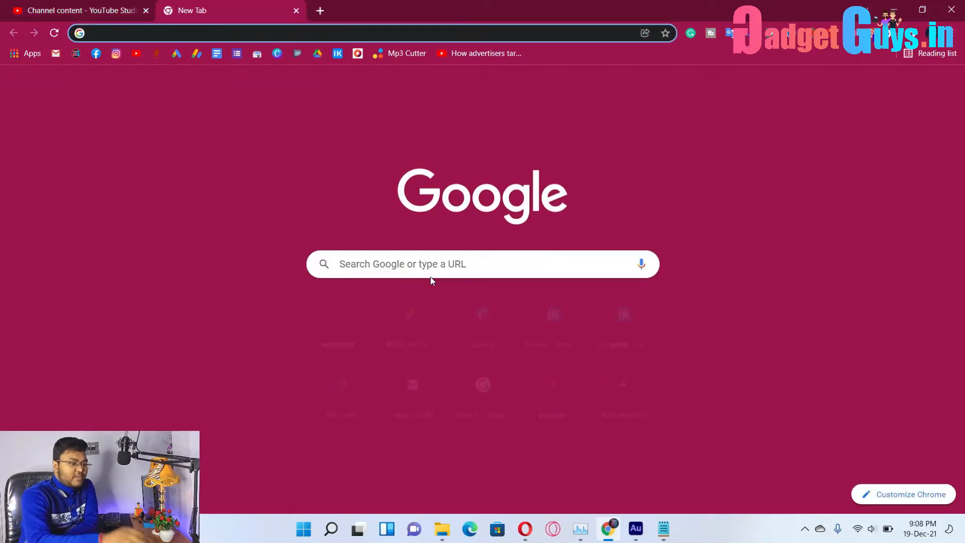
# Search images for 'windows 11 logo' and save the blue logo to the Desktop as download.png.
pyautogui.write('windows 11 ')
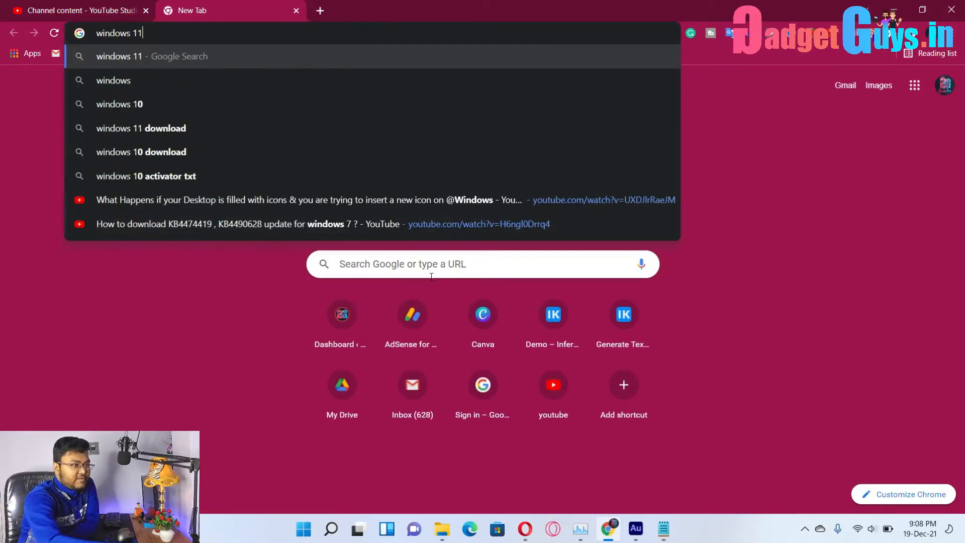
pyautogui.write('logo')
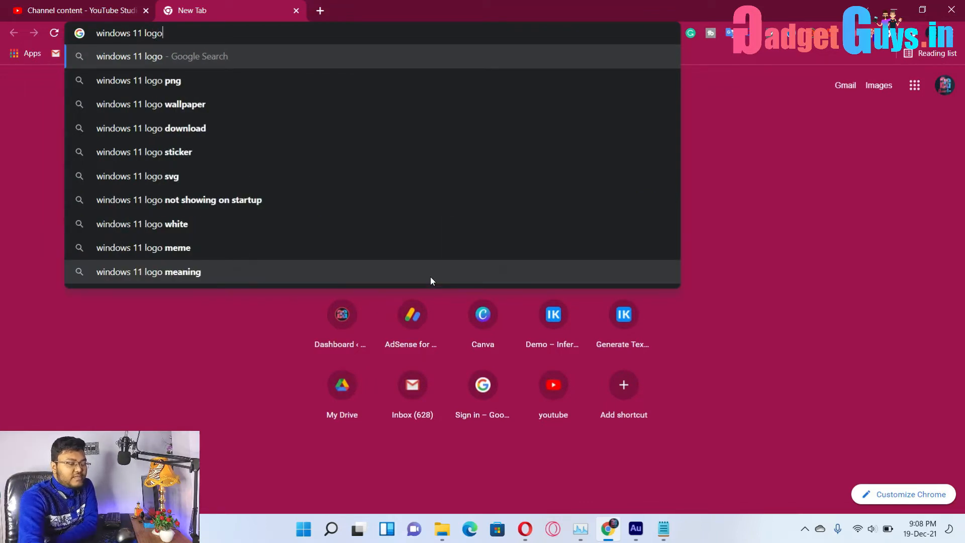
pyautogui.press('Return')
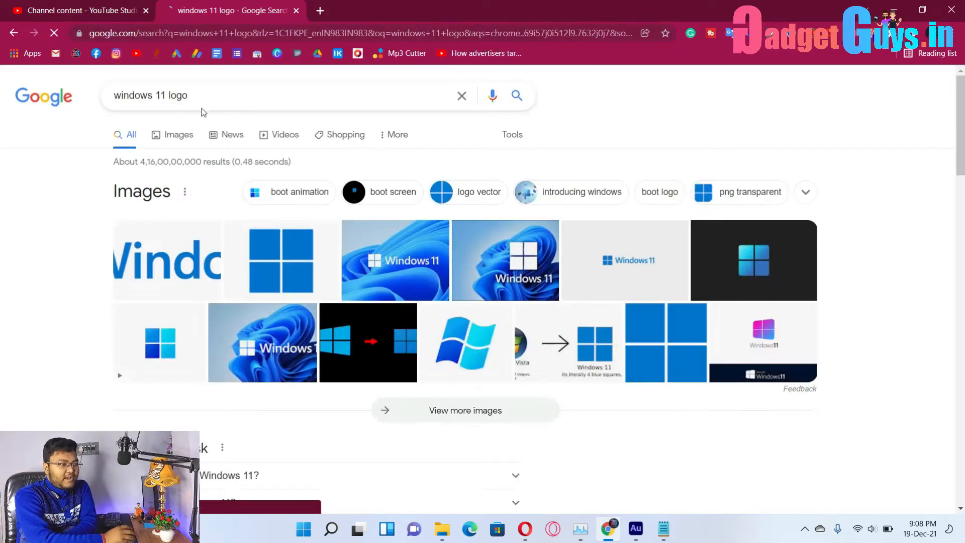
pyautogui.click(288, 280)
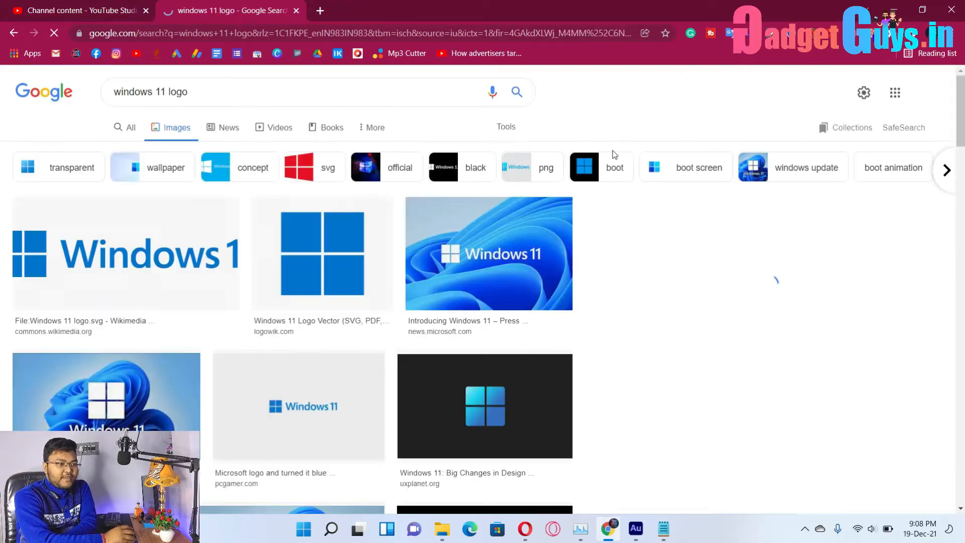
pyautogui.rightClick(316, 249)
pyautogui.click(378, 282)
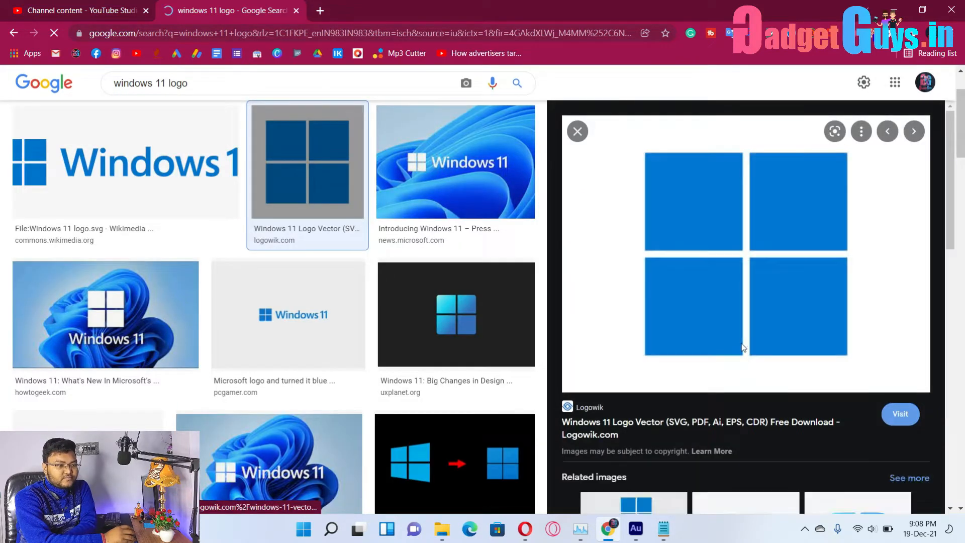
pyautogui.click(390, 289)
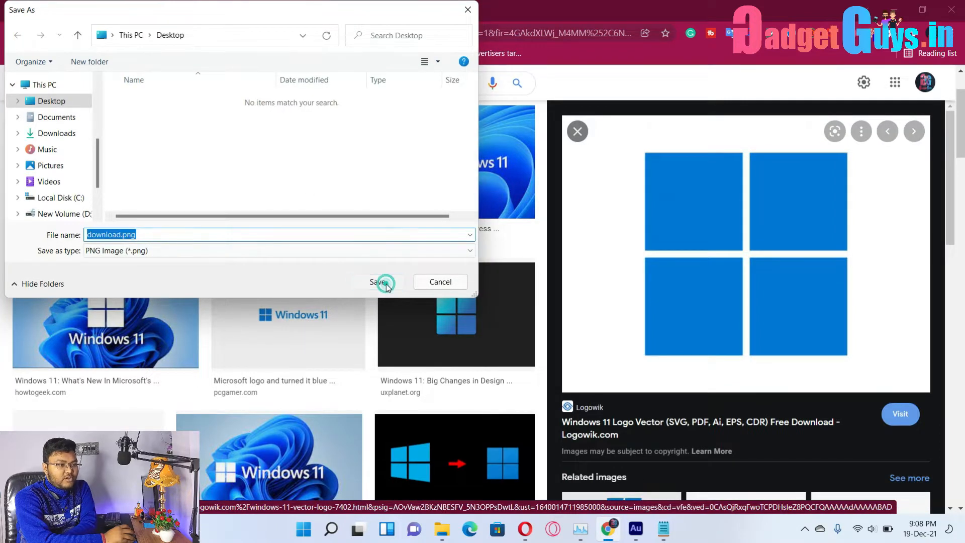
pyautogui.click(120, 11)
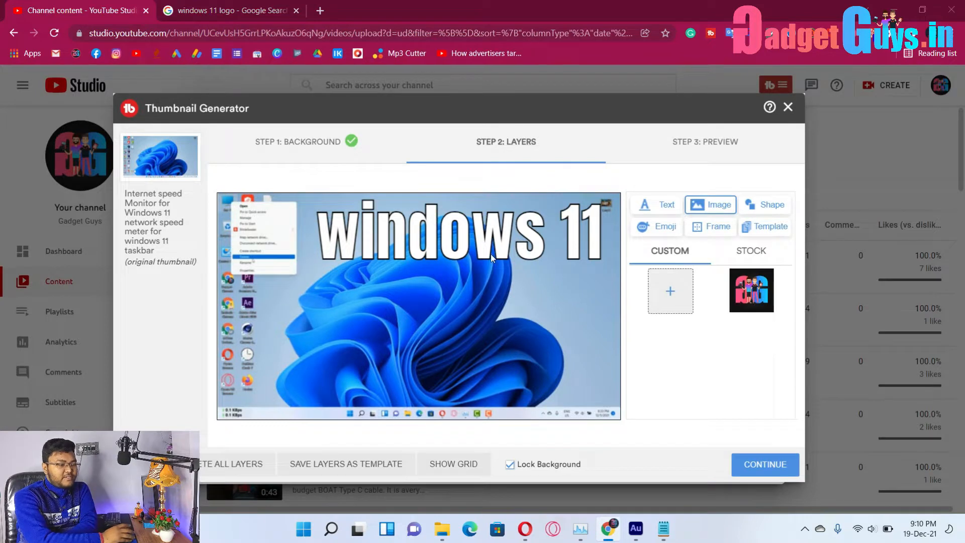
# Upload download.png and place the Windows logo at the top-left beside the 'windows 11' heading.
pyautogui.click(431, 113)
pyautogui.click(377, 283)
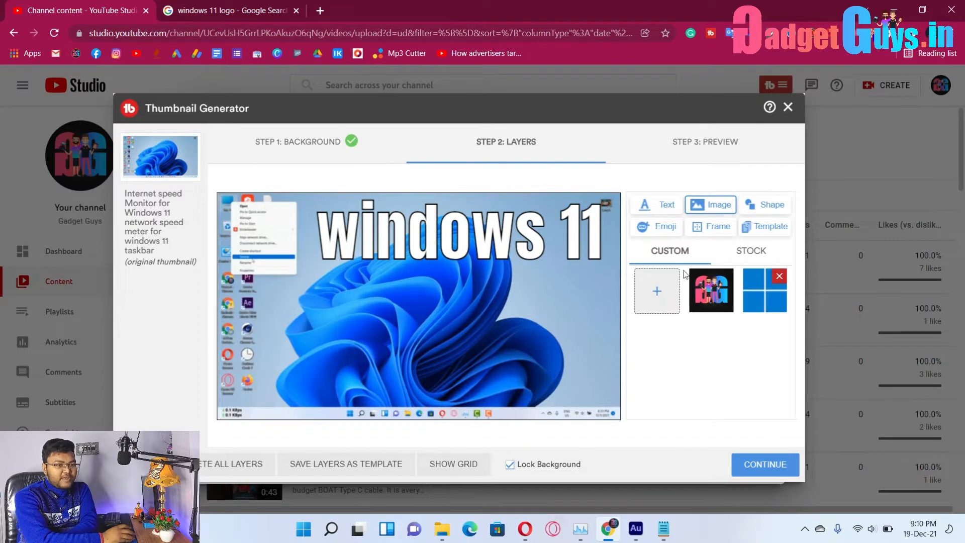
pyautogui.click(760, 299)
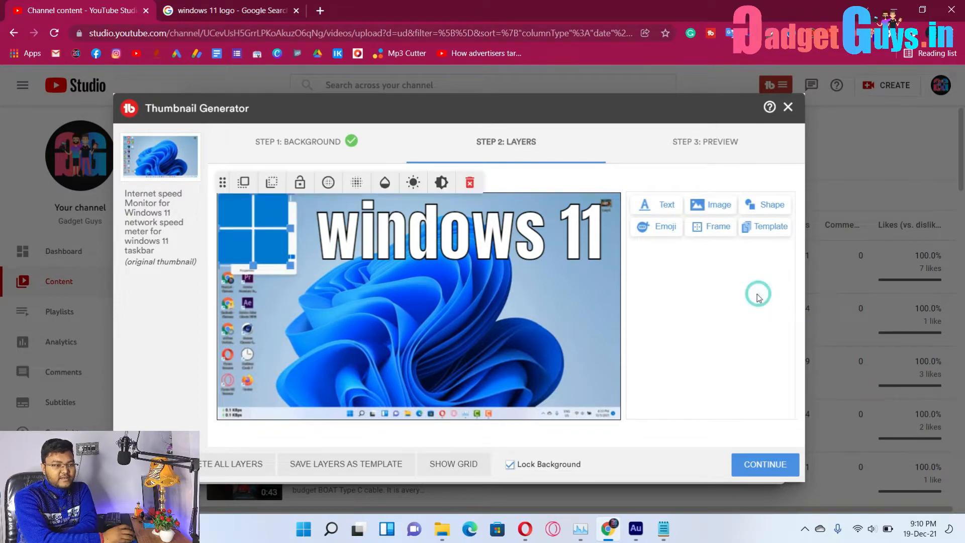
pyautogui.moveTo(283, 245); pyautogui.dragTo(313, 285)
pyautogui.click(654, 348)
pyautogui.click(508, 351)
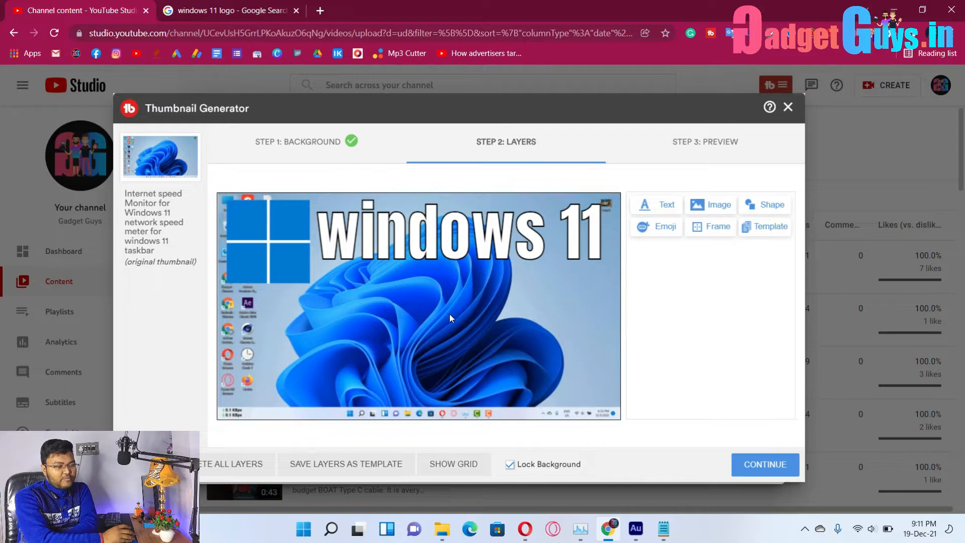
pyautogui.click(660, 213)
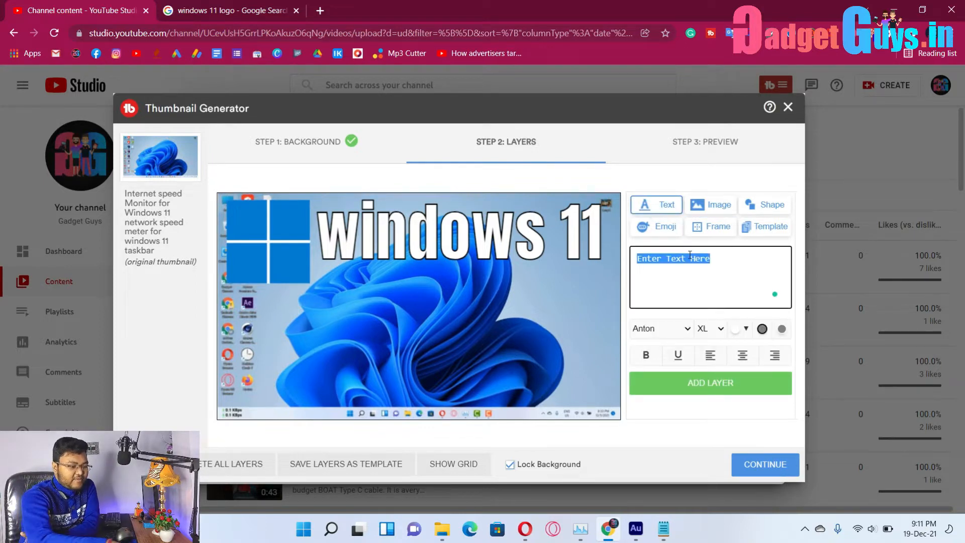
pyautogui.write('net ')
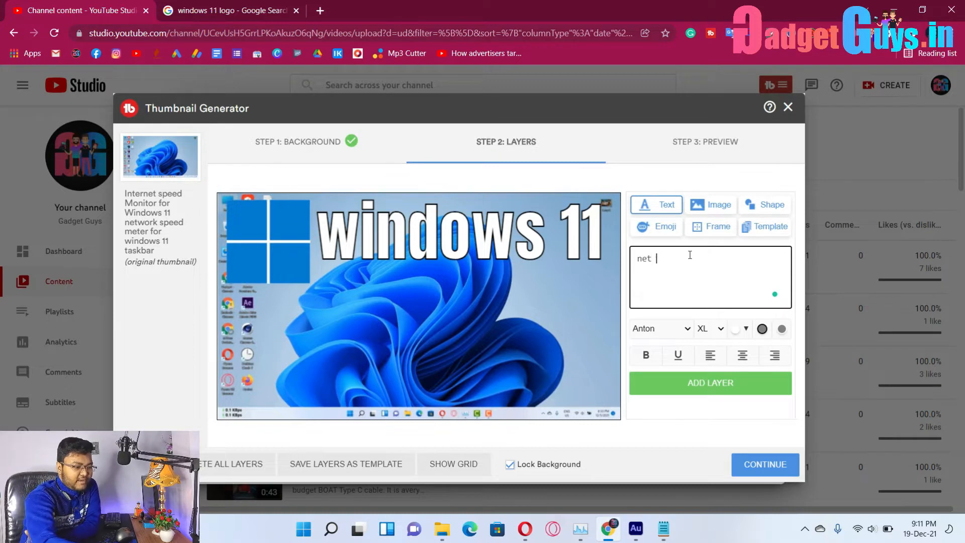
pyautogui.write('speed monitor')
pyautogui.click(699, 387)
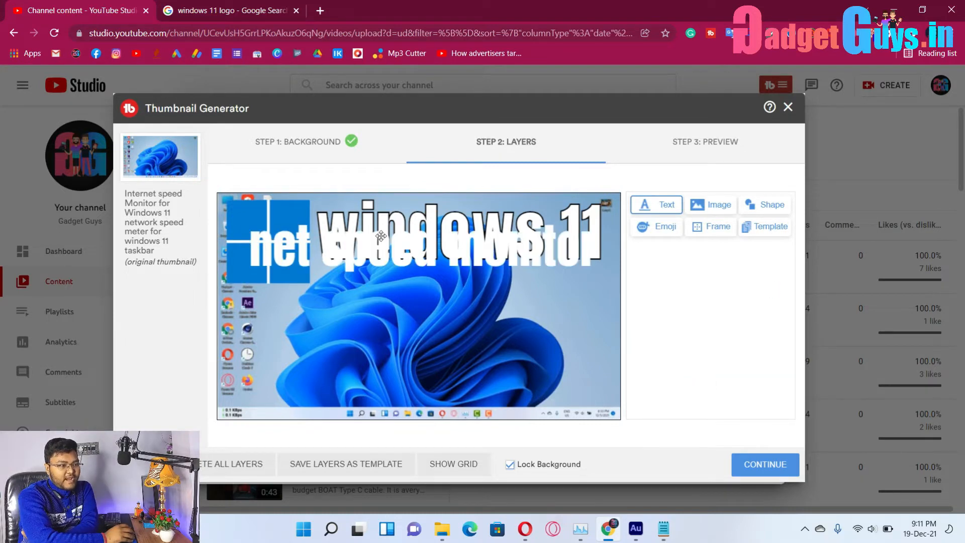
pyautogui.moveTo(379, 254); pyautogui.dragTo(380, 372)
pyautogui.click(763, 330)
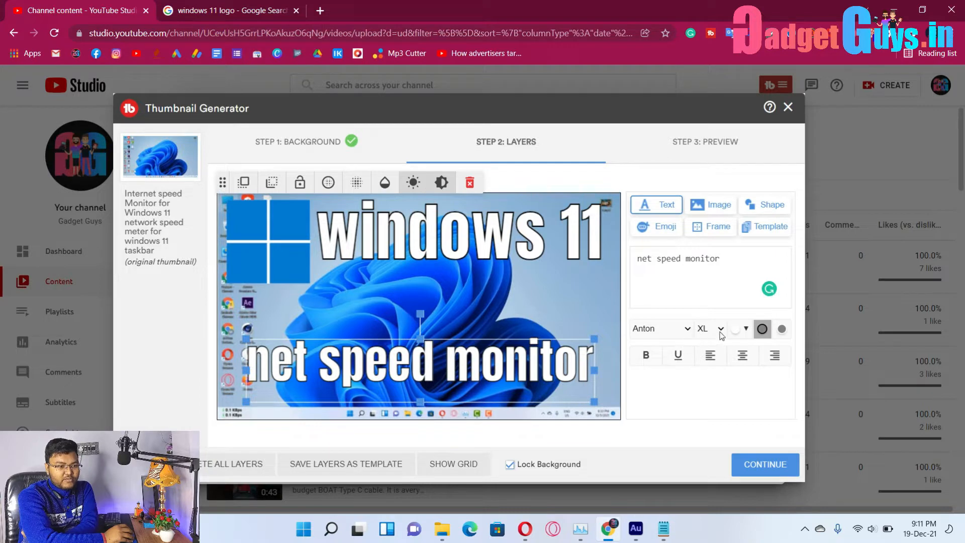
pyautogui.click(513, 366)
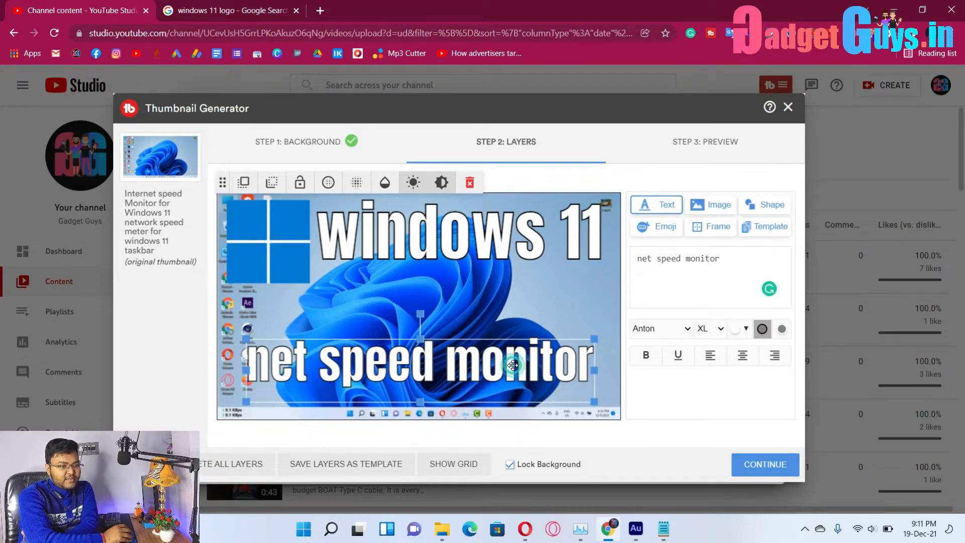
pyautogui.click(514, 365)
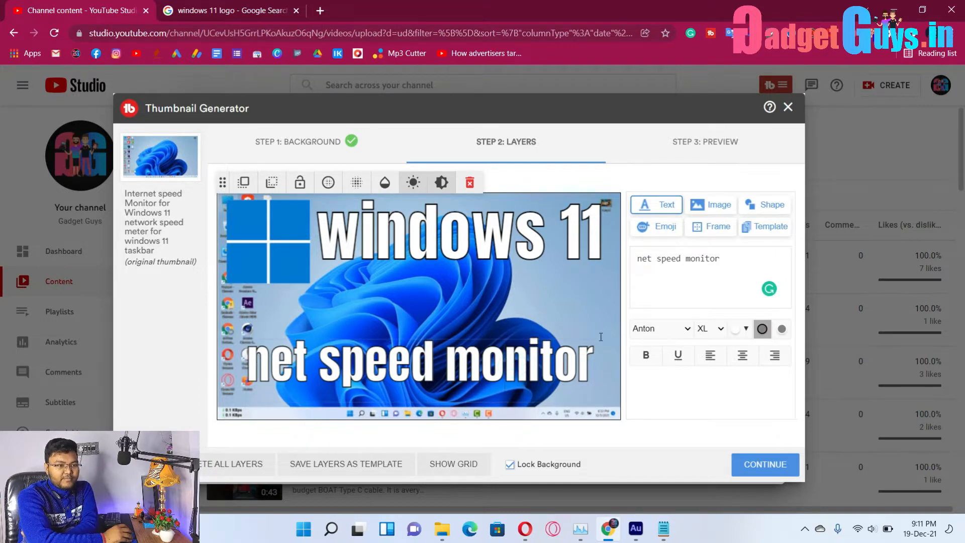
pyautogui.tripleClick(736, 257)
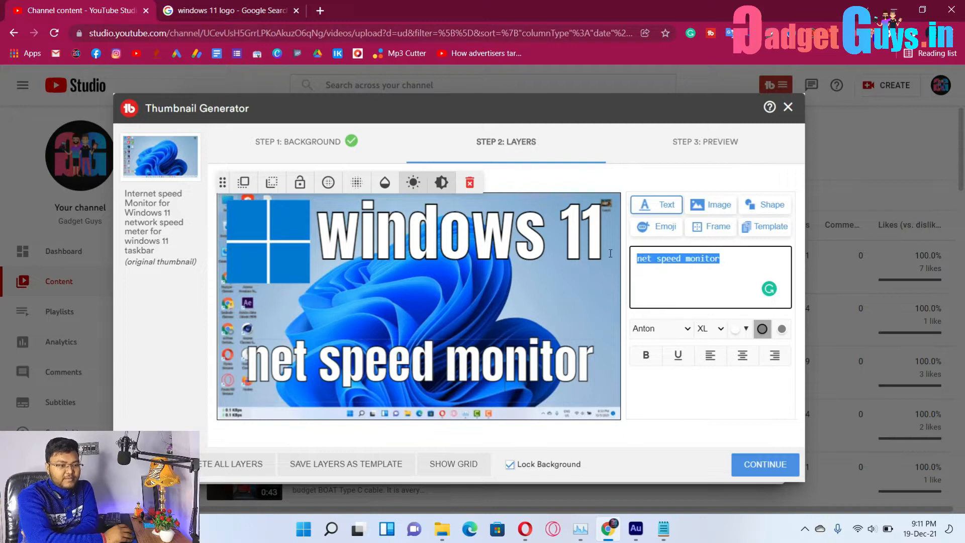
pyautogui.write('N')
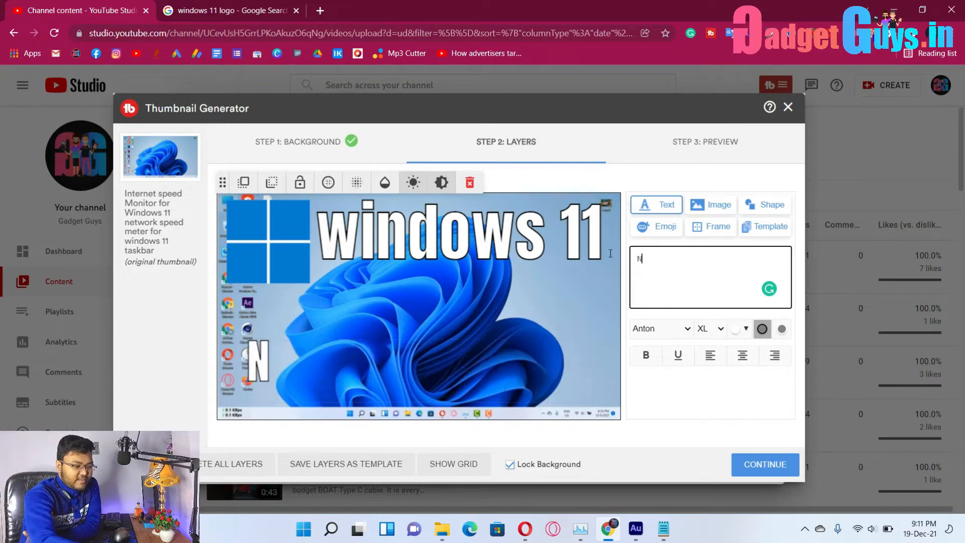
pyautogui.write('ET SPEED MONITOR')
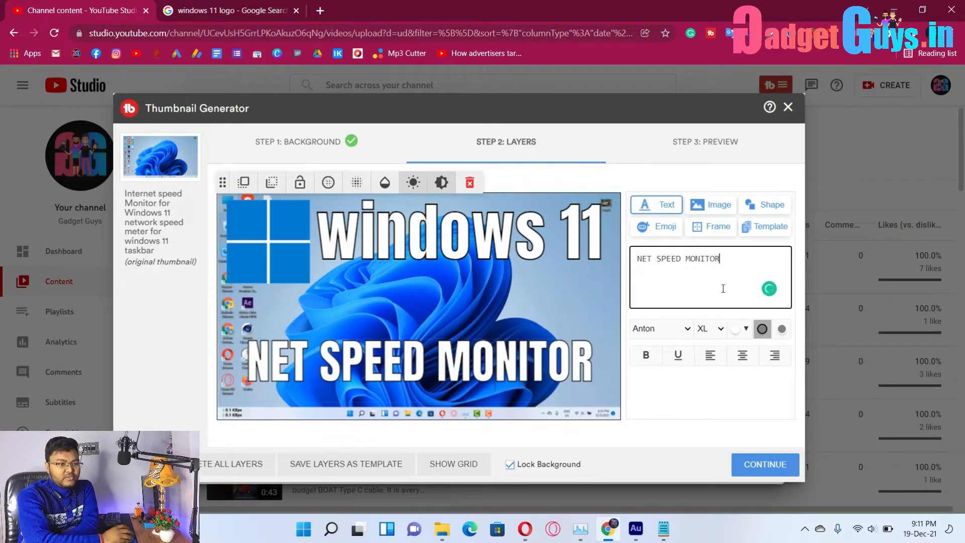
pyautogui.click(547, 359)
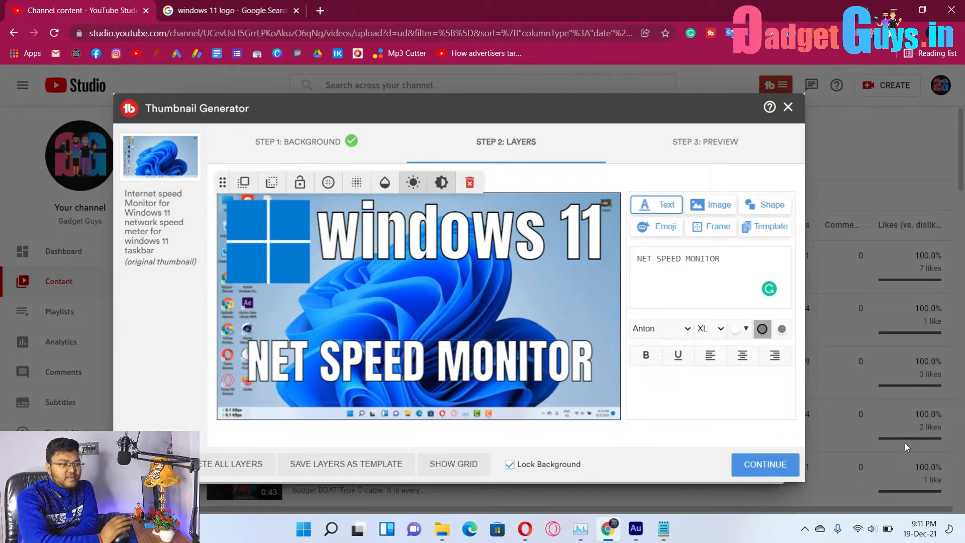
pyautogui.click(470, 184)
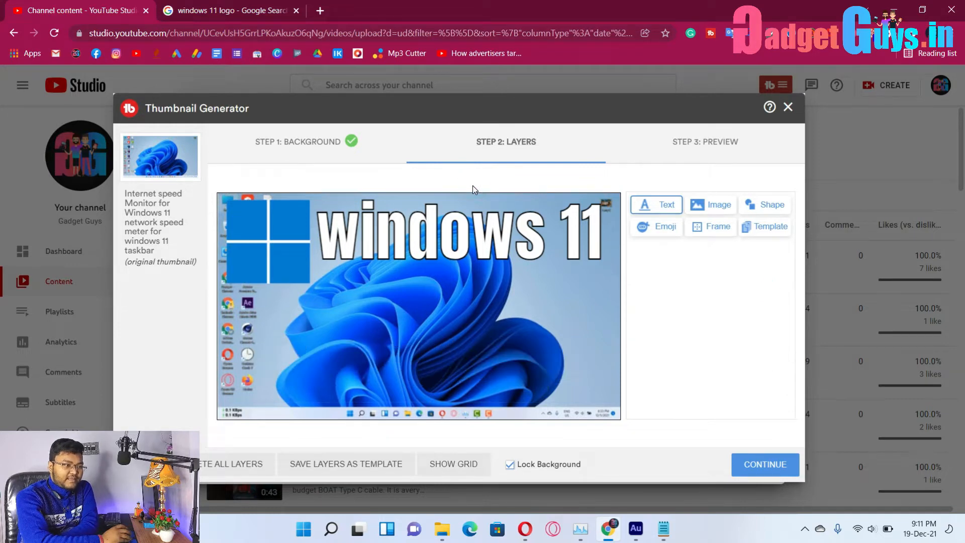
# Return to Step 1: Background and try a bright green solid-colour background.
pyautogui.click(293, 147)
pyautogui.click(517, 235)
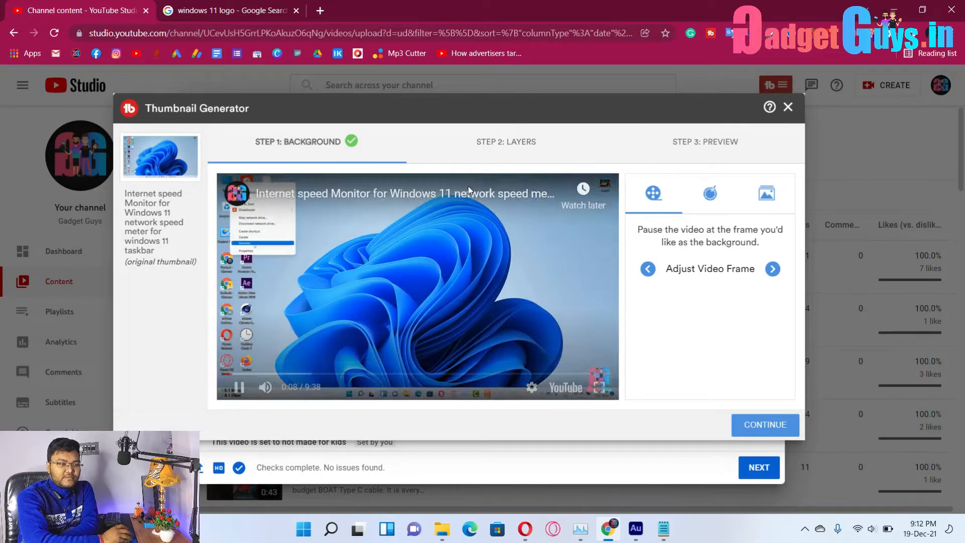
pyautogui.click(706, 198)
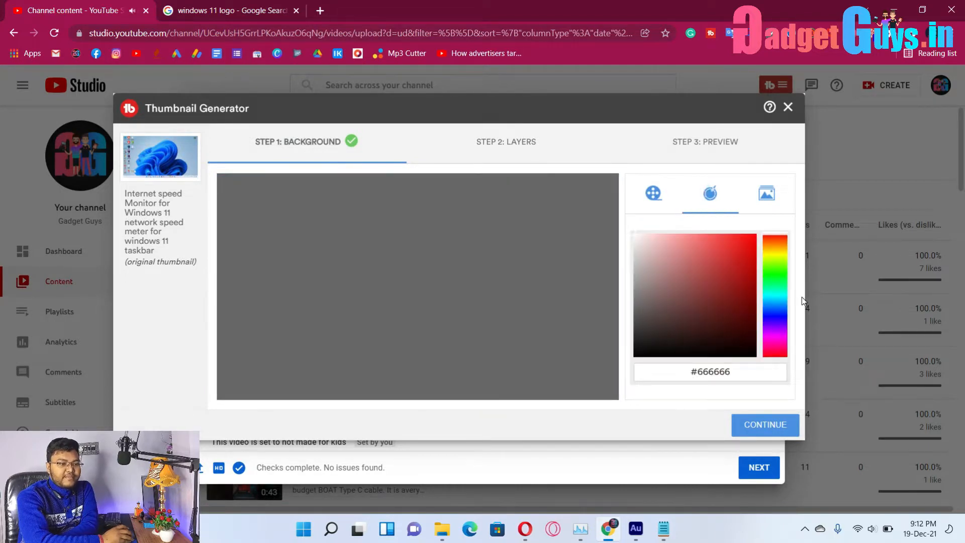
pyautogui.click(775, 277)
pyautogui.moveTo(739, 253); pyautogui.dragTo(777, 228)
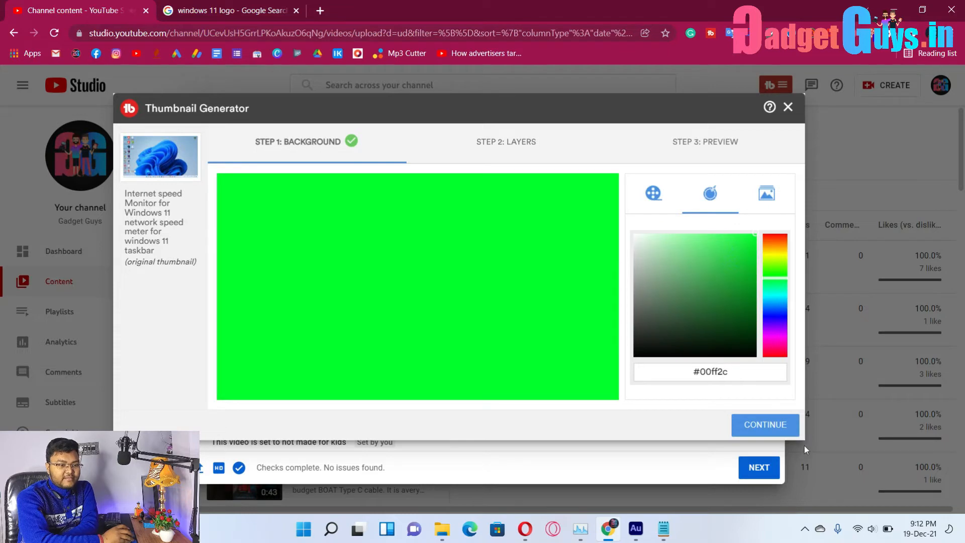
# Switch to stock images and choose the red-orange striped background.
pyautogui.click(766, 192)
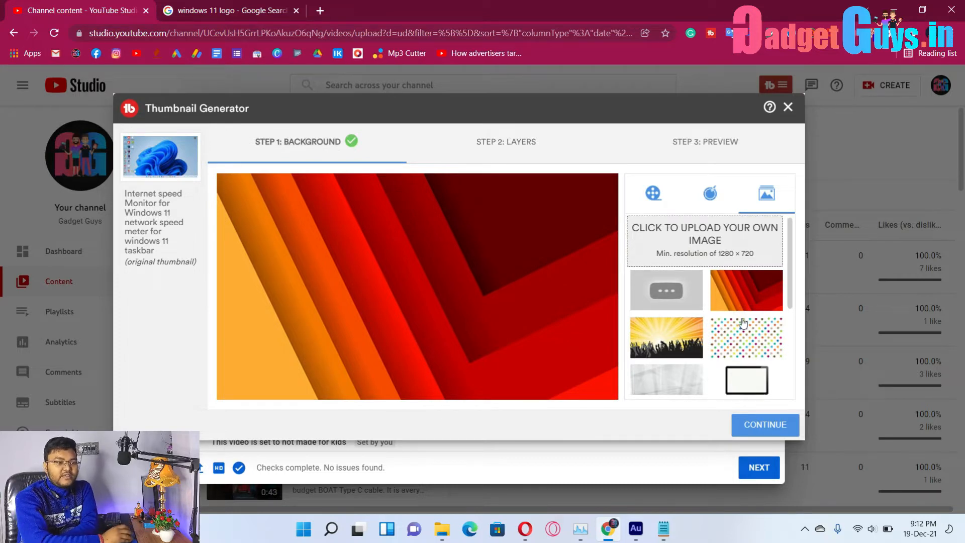
pyautogui.scroll(-4, 742, 322)
pyautogui.scroll(5, 706, 328)
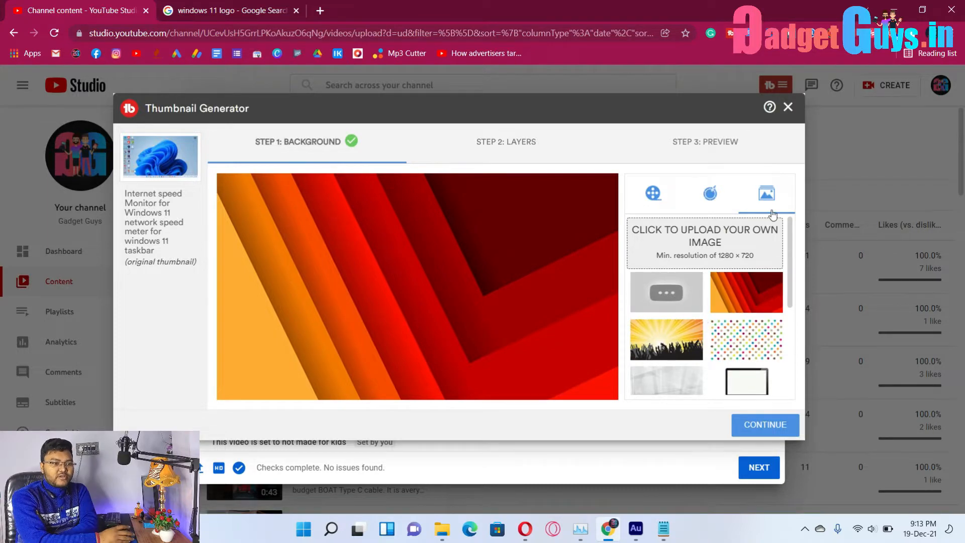
# Upload net speed monitors.jpg from the Desktop and set it as the thumbnail background.
pyautogui.click(725, 254)
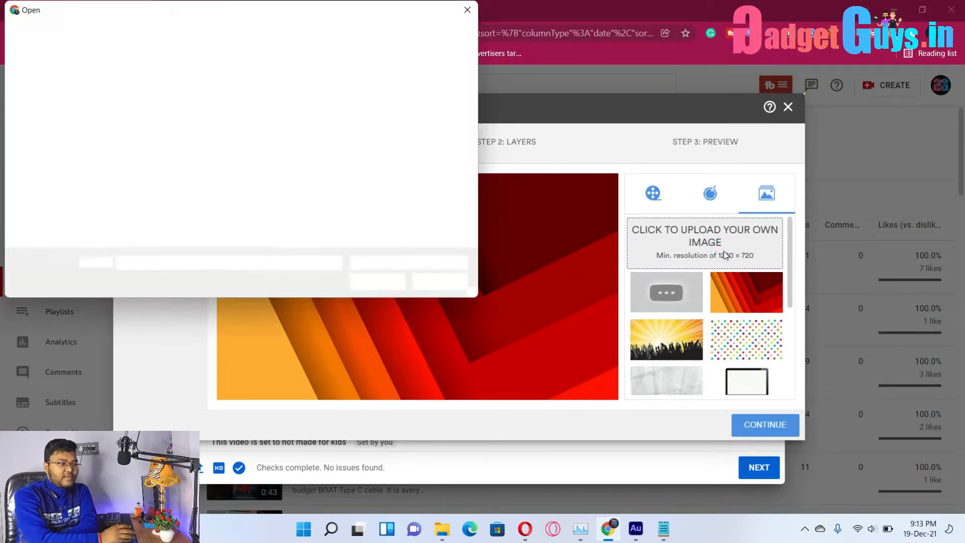
pyautogui.scroll(-2, 195, 212)
pyautogui.click(152, 201)
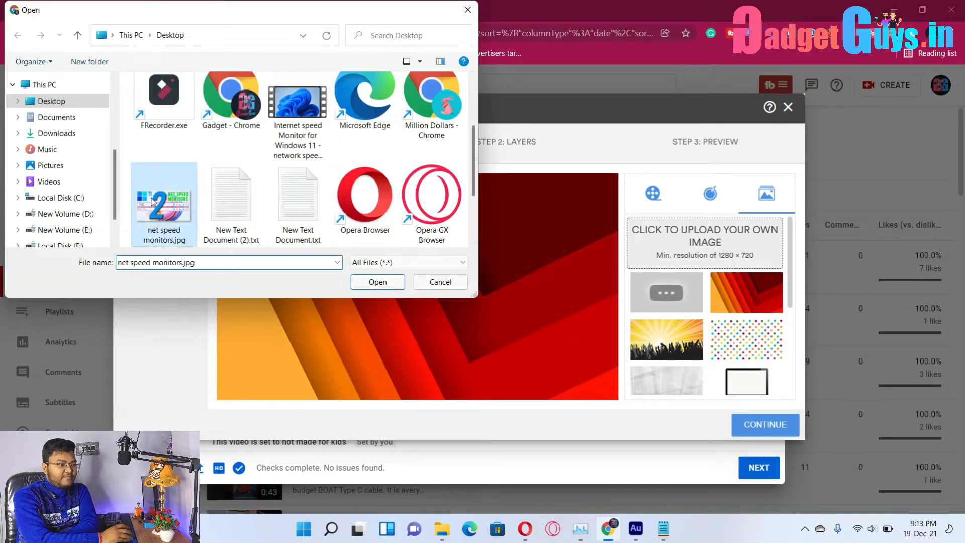
pyautogui.click(377, 282)
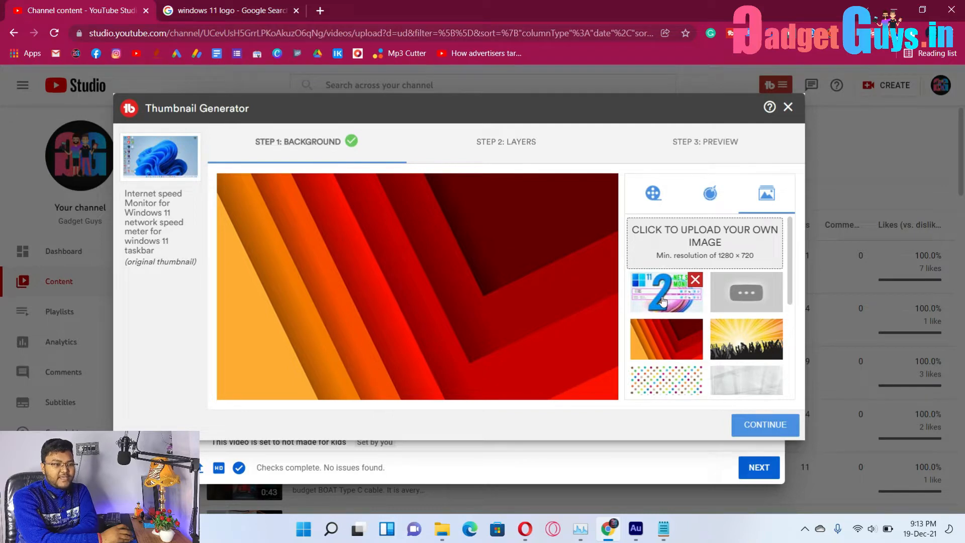
pyautogui.click(663, 301)
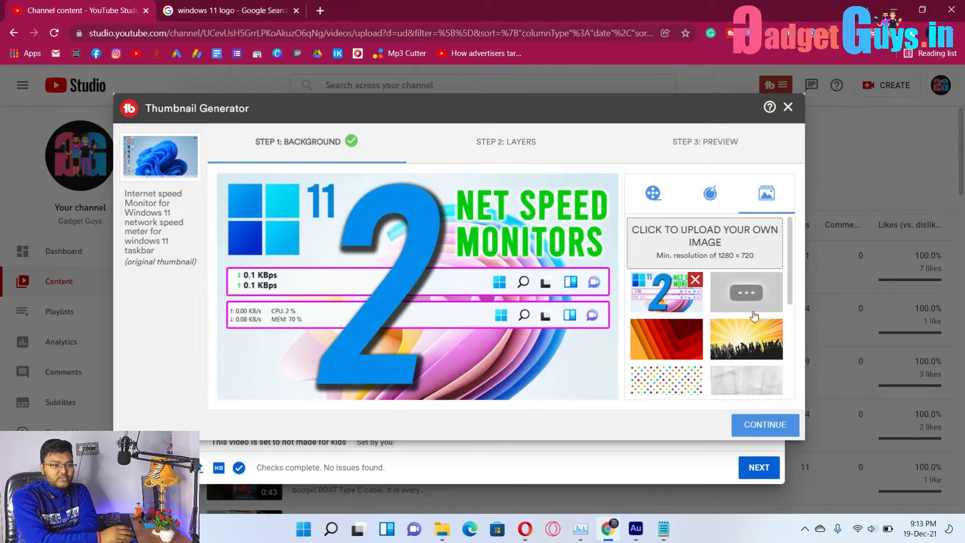
pyautogui.scroll(-3, 732, 363)
pyautogui.scroll(4, 732, 363)
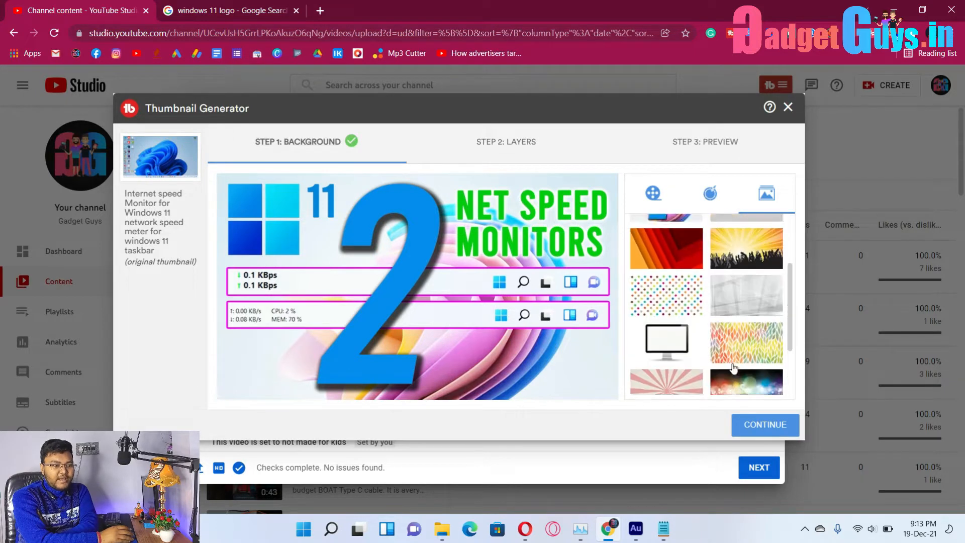
# Advance to Step 2: Layers and browse the shape, emoji, frame and template options.
pyautogui.click(770, 429)
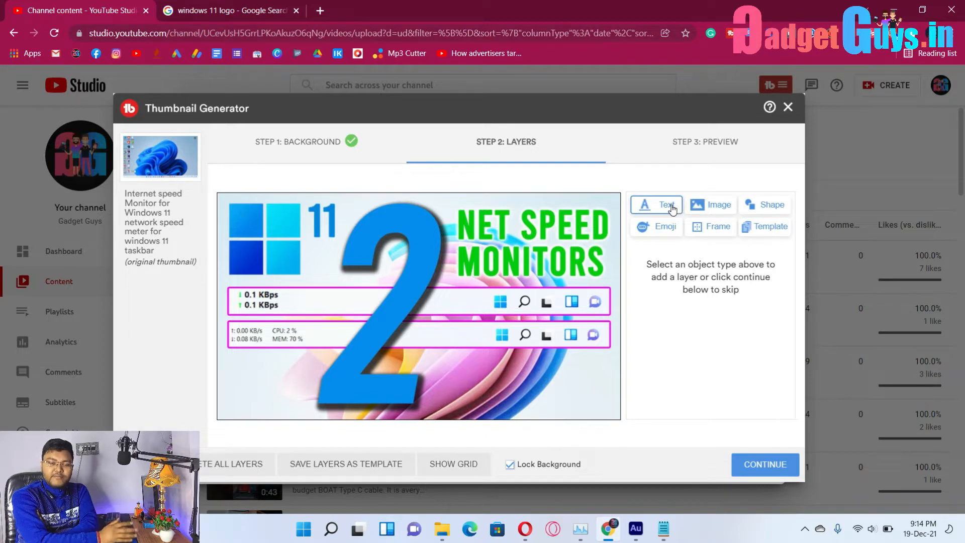
pyautogui.click(766, 207)
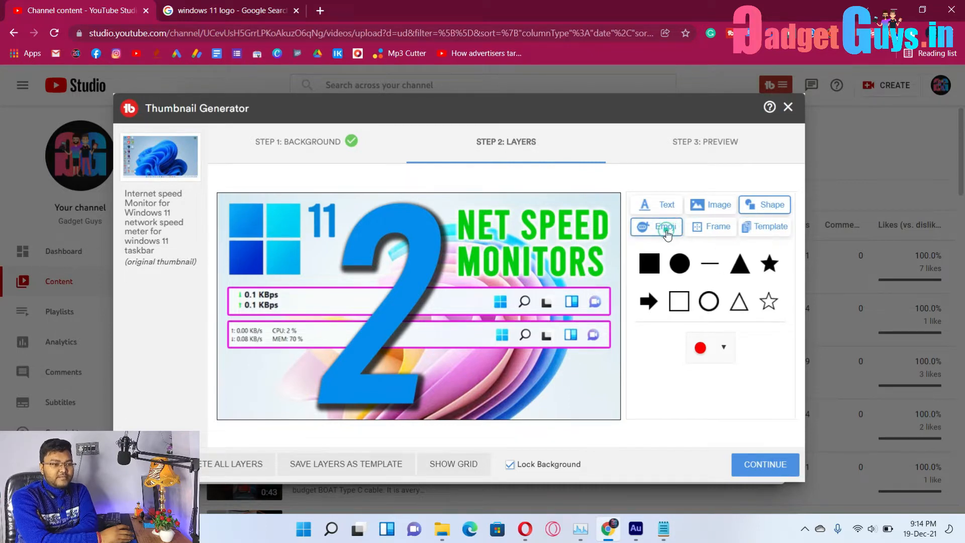
pyautogui.click(666, 232)
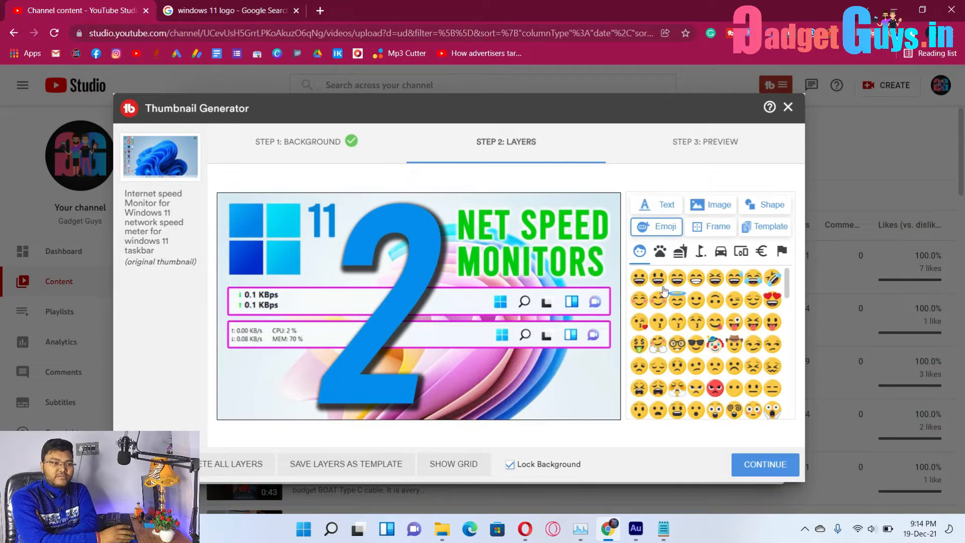
pyautogui.click(706, 230)
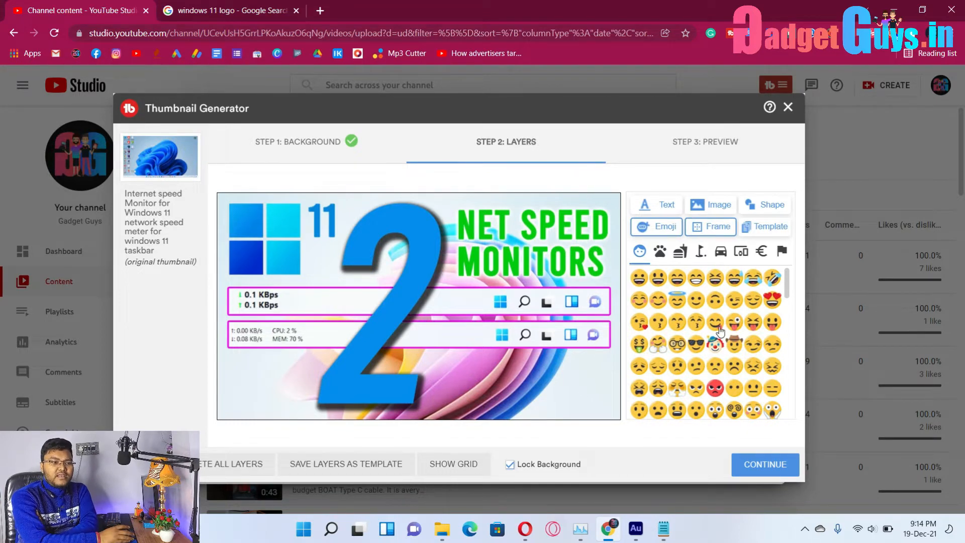
pyautogui.scroll(-8, 720, 331)
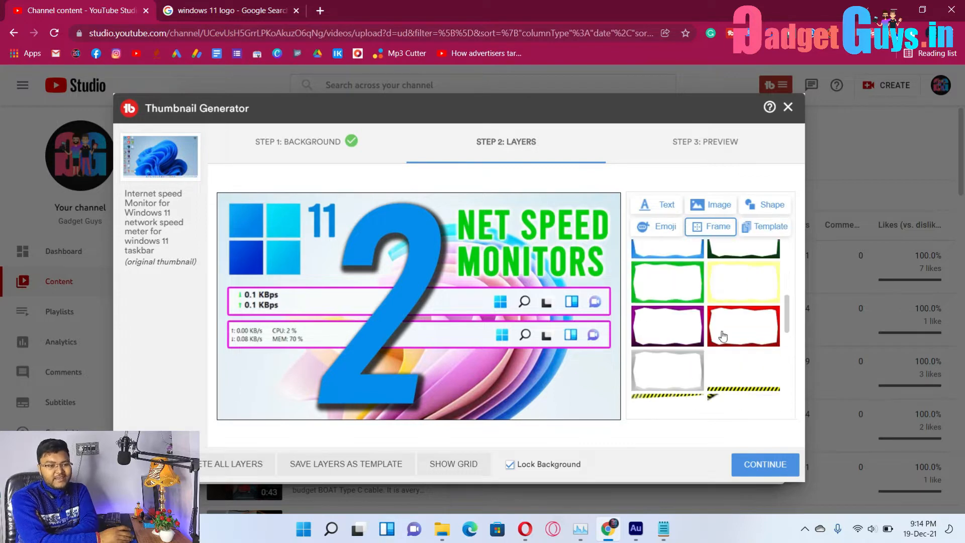
pyautogui.scroll(8, 719, 338)
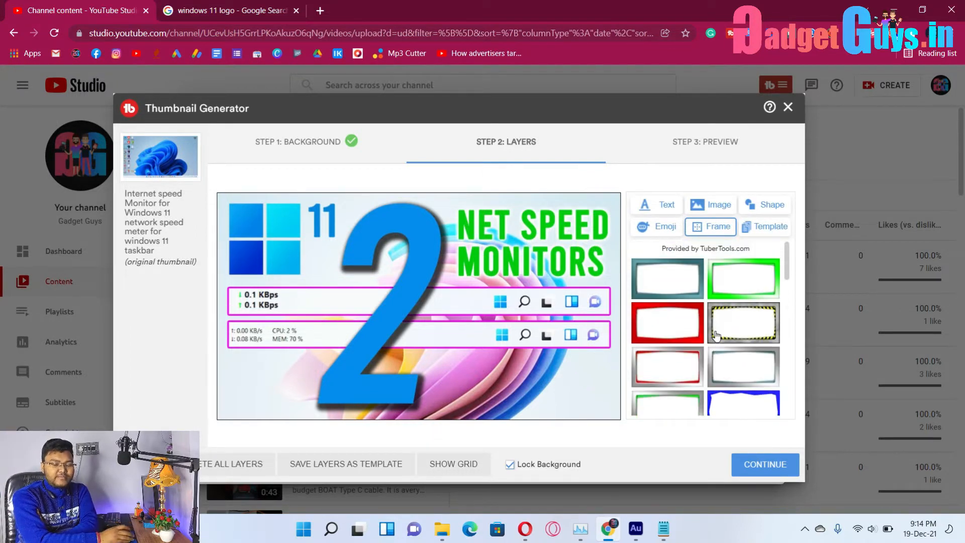
pyautogui.click(758, 236)
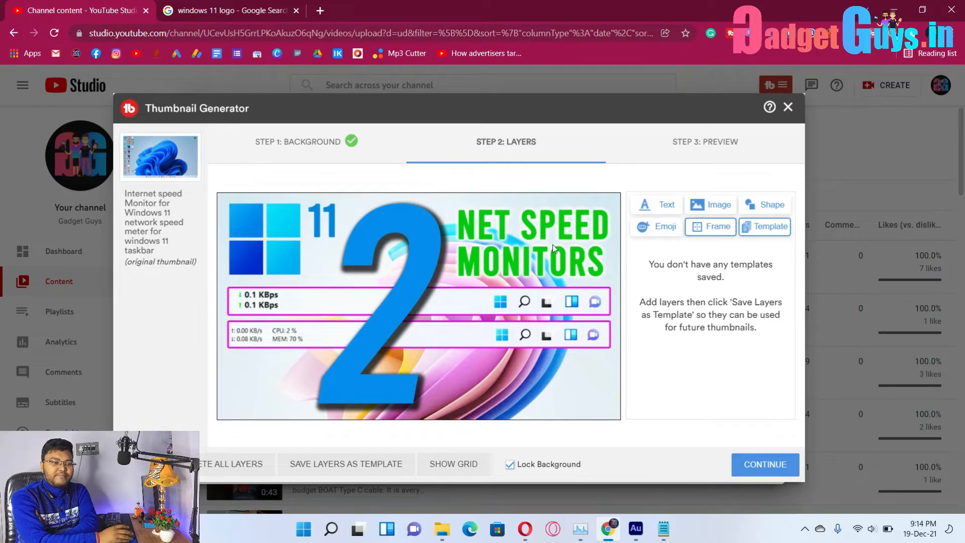
pyautogui.click(762, 205)
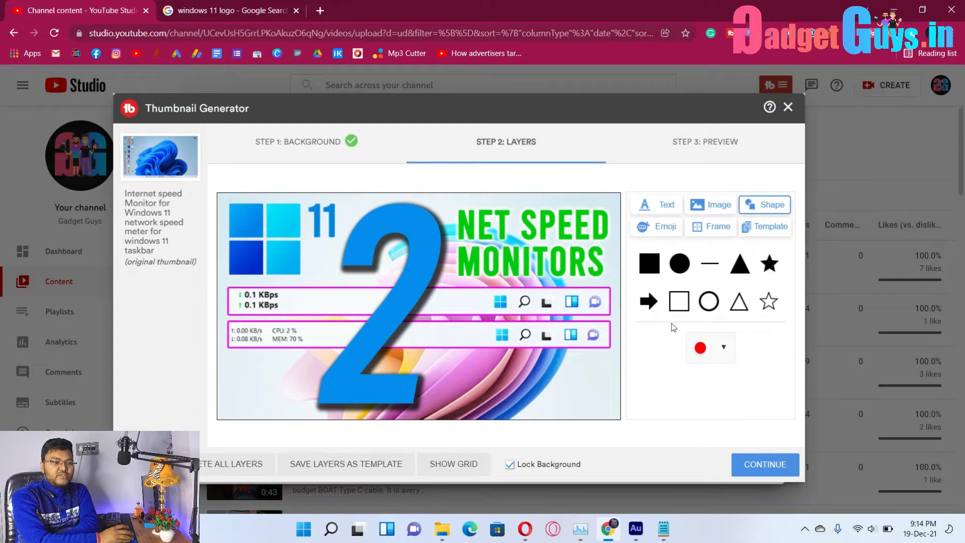
# Add a hollow red rectangle and stretch it into a border around the entire thumbnail.
pyautogui.click(679, 302)
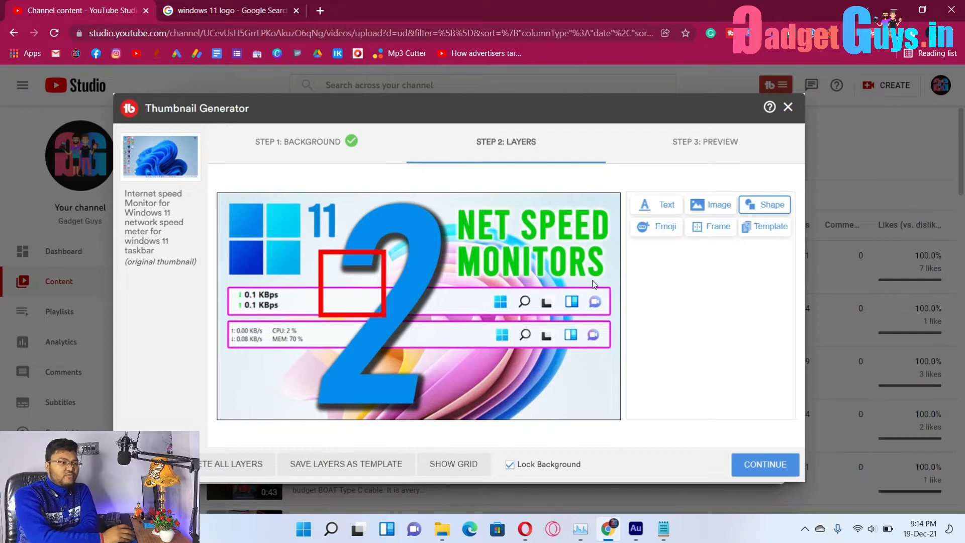
pyautogui.click(363, 295)
pyautogui.moveTo(363, 296); pyautogui.dragTo(639, 325)
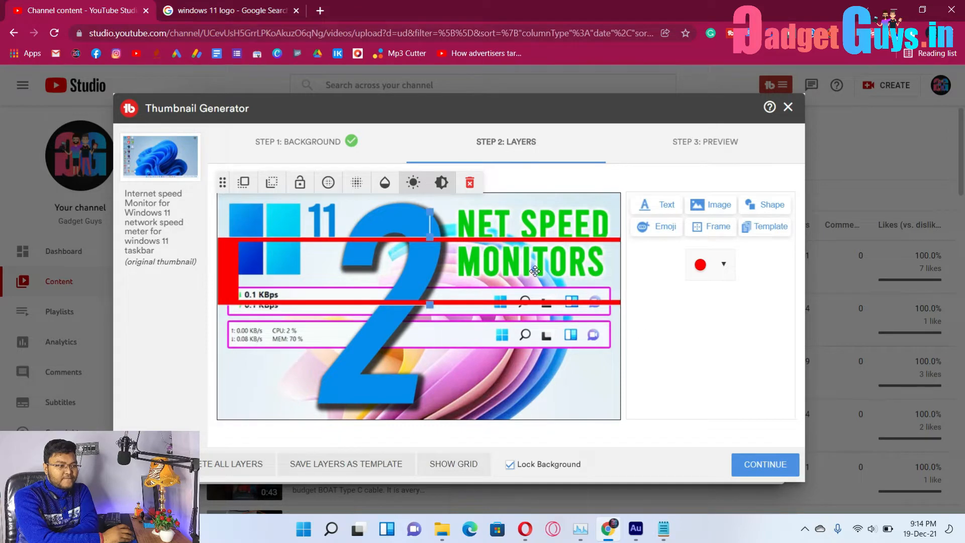
pyautogui.moveTo(517, 268); pyautogui.dragTo(480, 262)
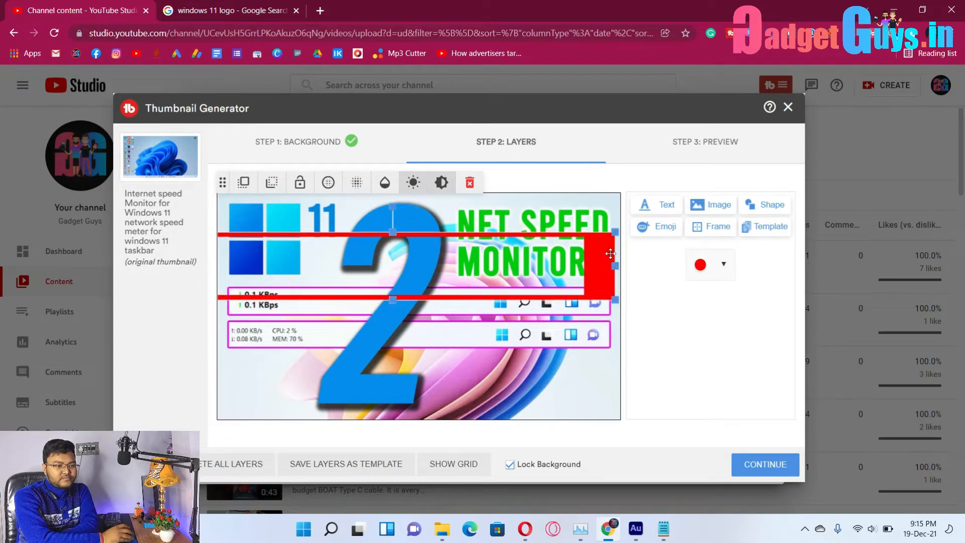
pyautogui.moveTo(617, 266); pyautogui.dragTo(600, 297)
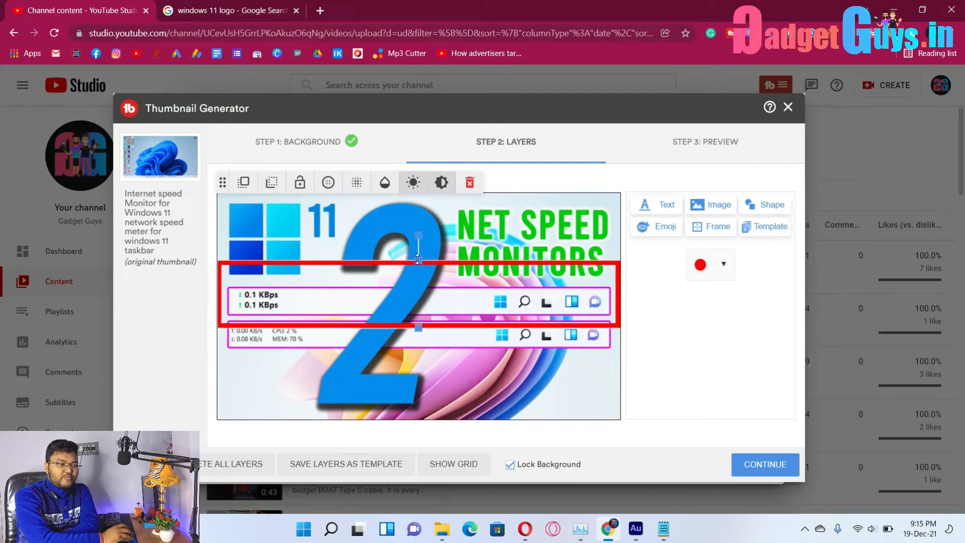
pyautogui.moveTo(418, 245); pyautogui.dragTo(413, 202)
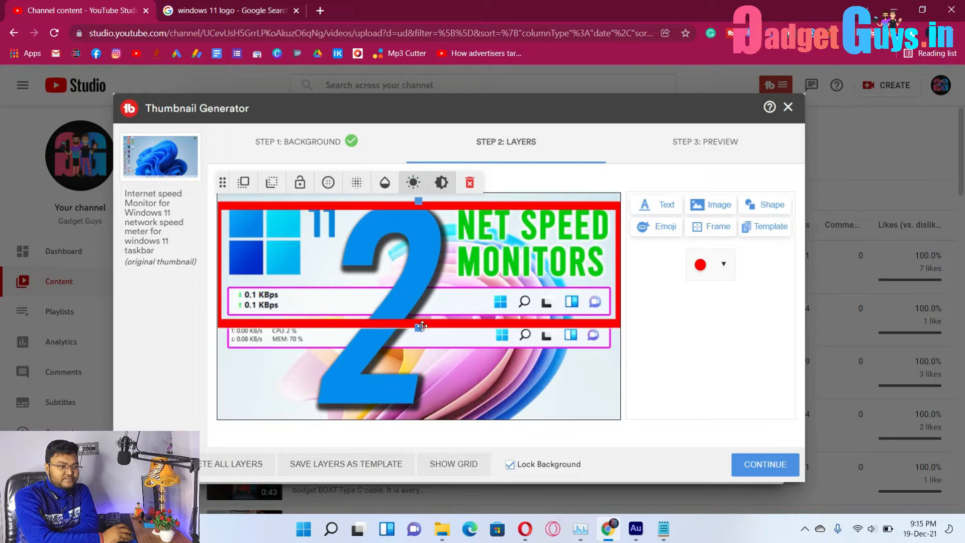
pyautogui.moveTo(420, 327); pyautogui.dragTo(416, 425)
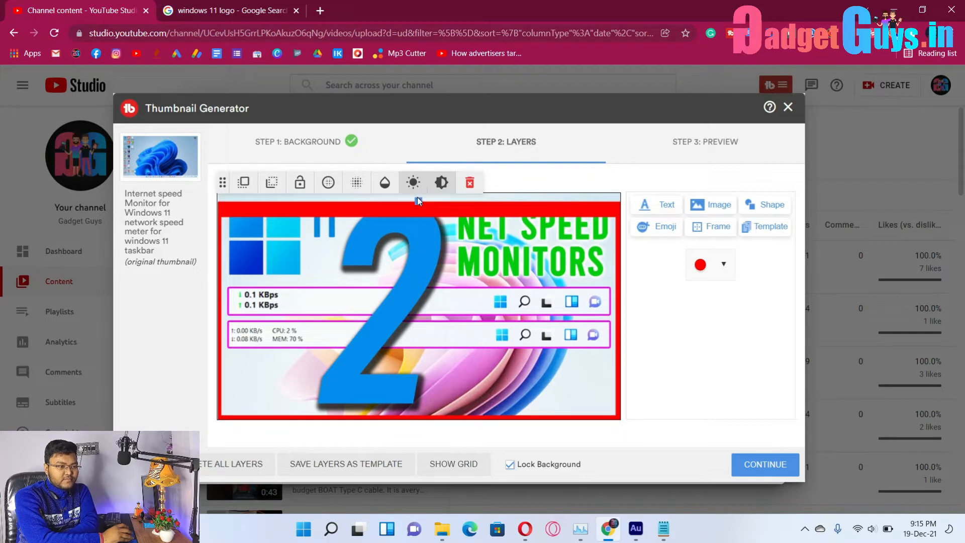
pyautogui.moveTo(417, 203); pyautogui.dragTo(413, 179)
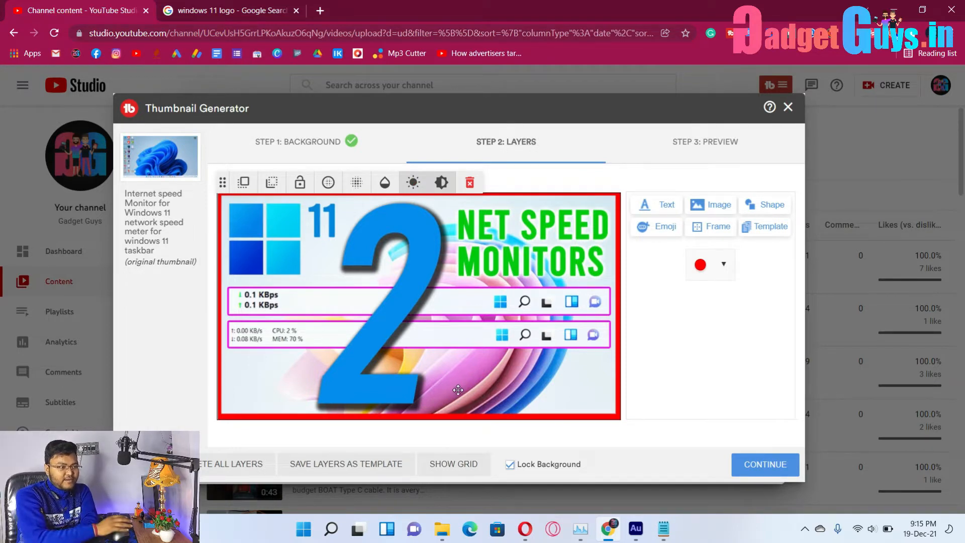
pyautogui.moveTo(458, 390); pyautogui.dragTo(460, 393)
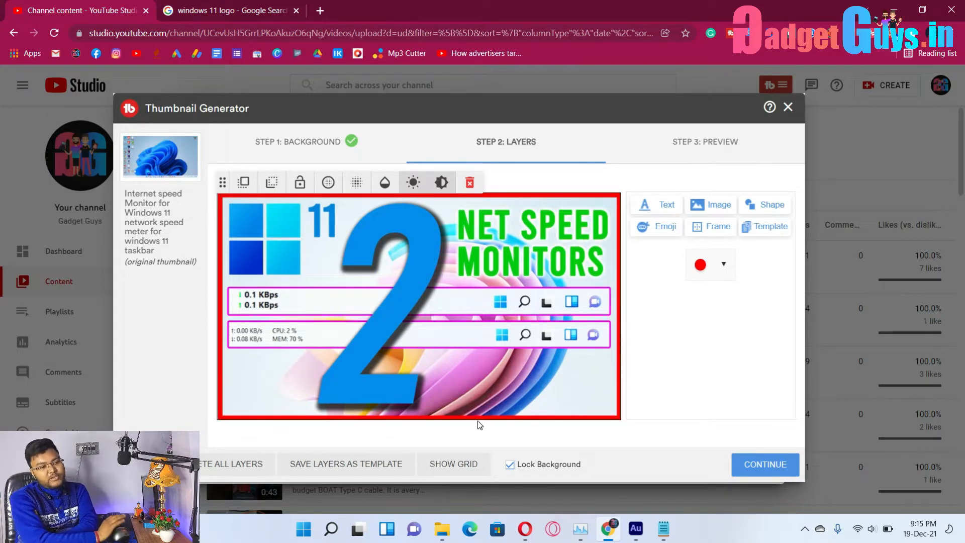
# Change the border colour to yellow and continue to Step 3: Preview.
pyautogui.click(724, 264)
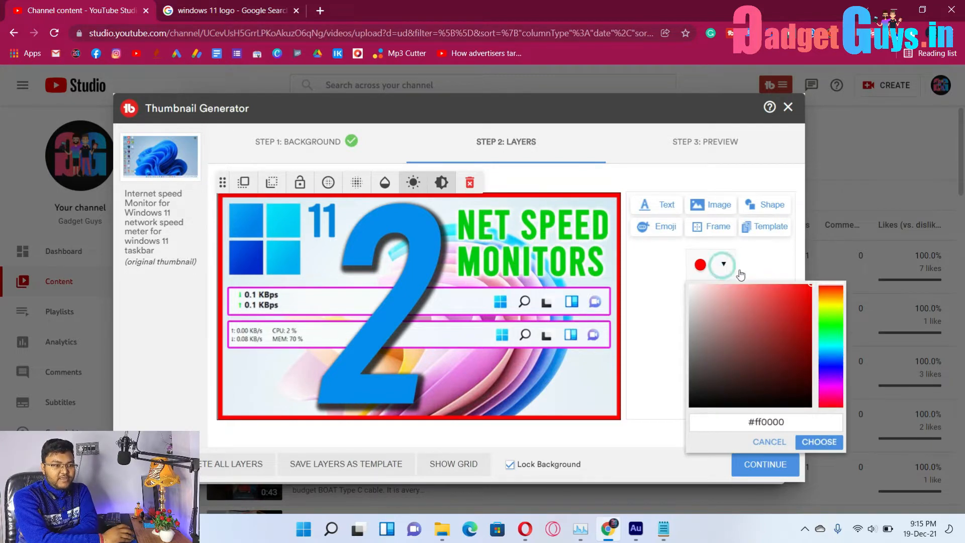
pyautogui.click(835, 305)
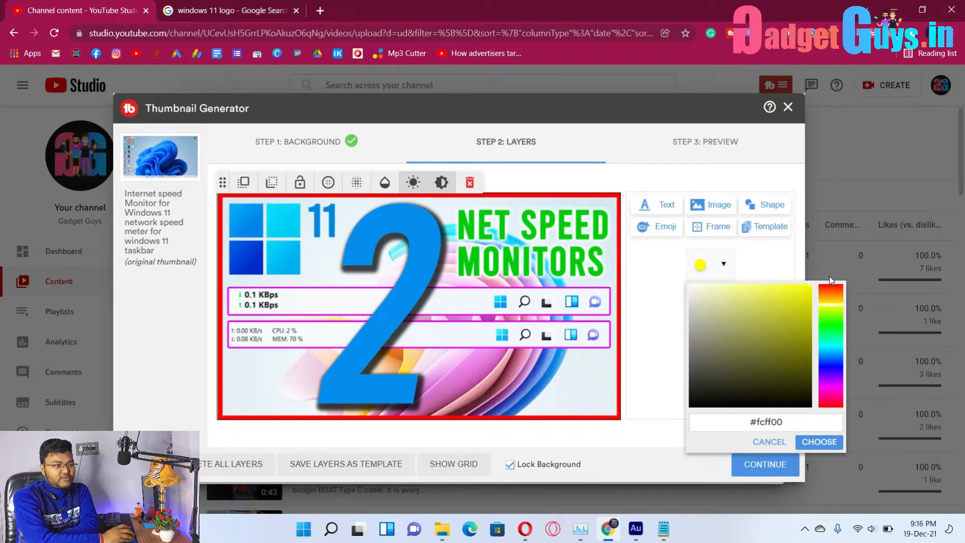
pyautogui.click(784, 267)
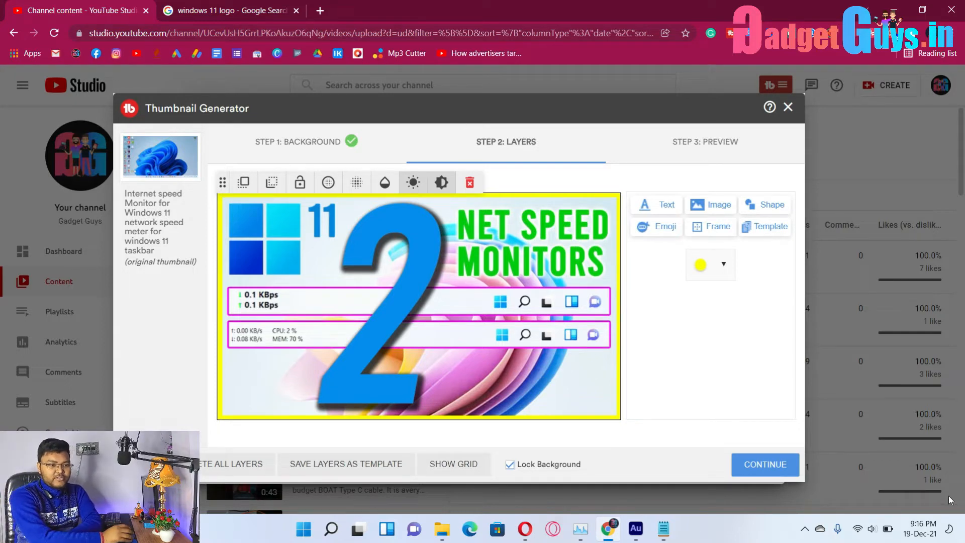
pyautogui.click(752, 465)
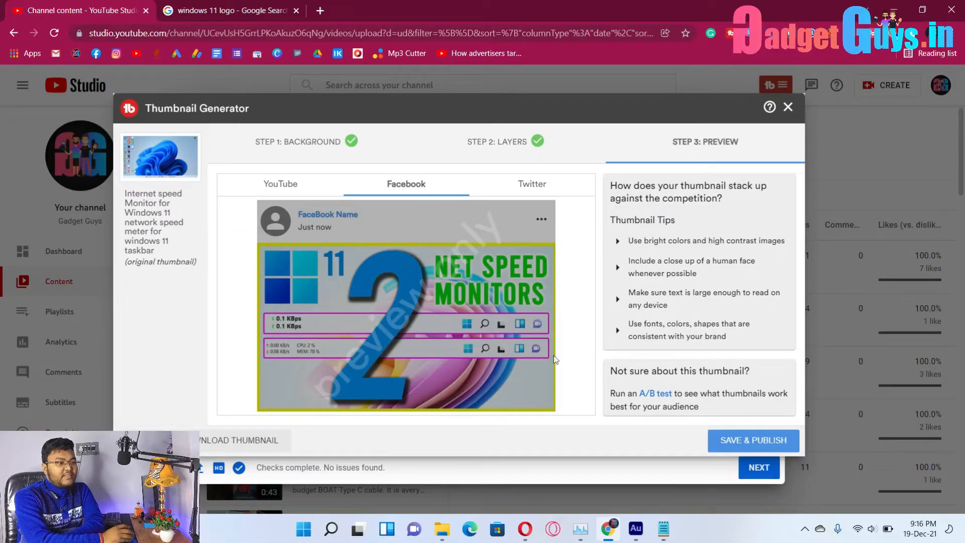
# View the thumbnail as a Twitter post, a Facebook post and in YouTube search results.
pyautogui.click(543, 185)
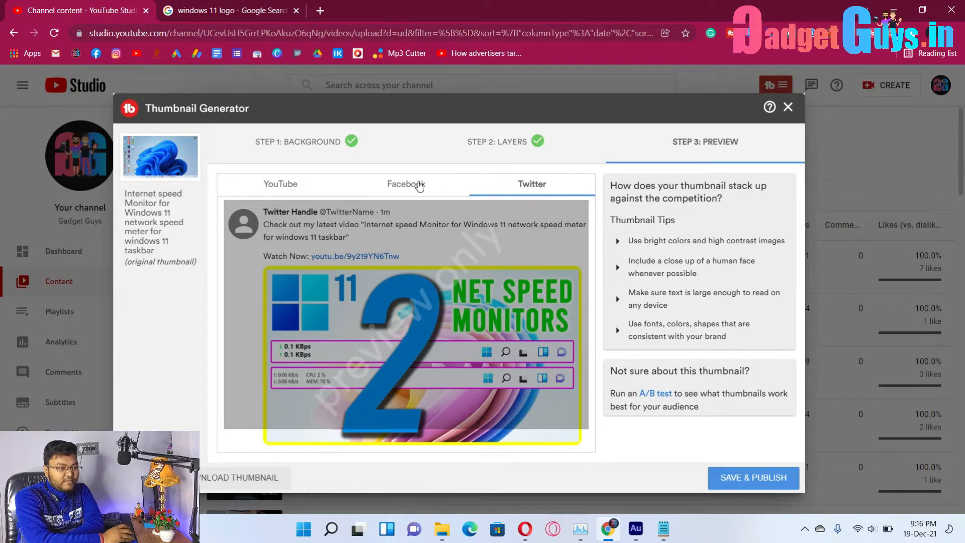
pyautogui.click(415, 182)
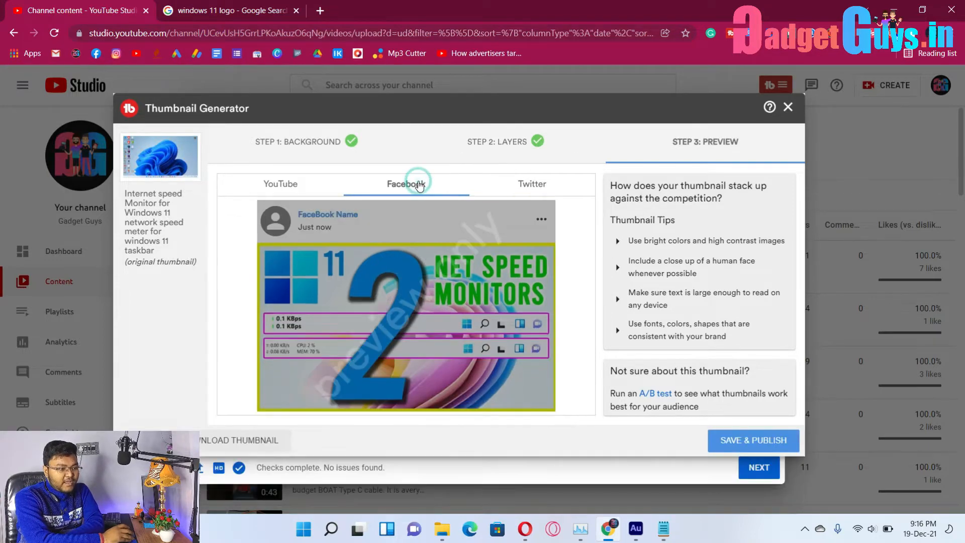
pyautogui.click(287, 187)
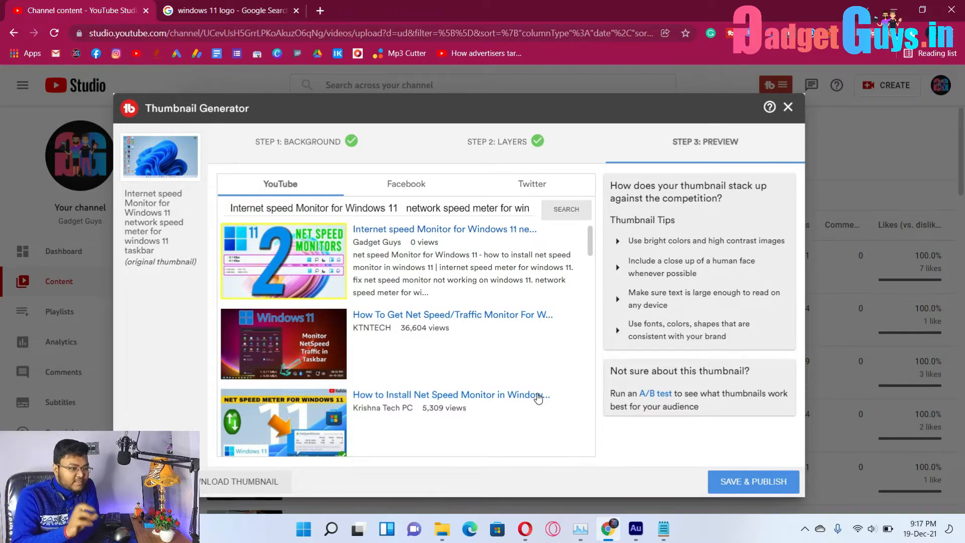
pyautogui.scroll(-2, 447, 367)
pyautogui.scroll(2, 330, 351)
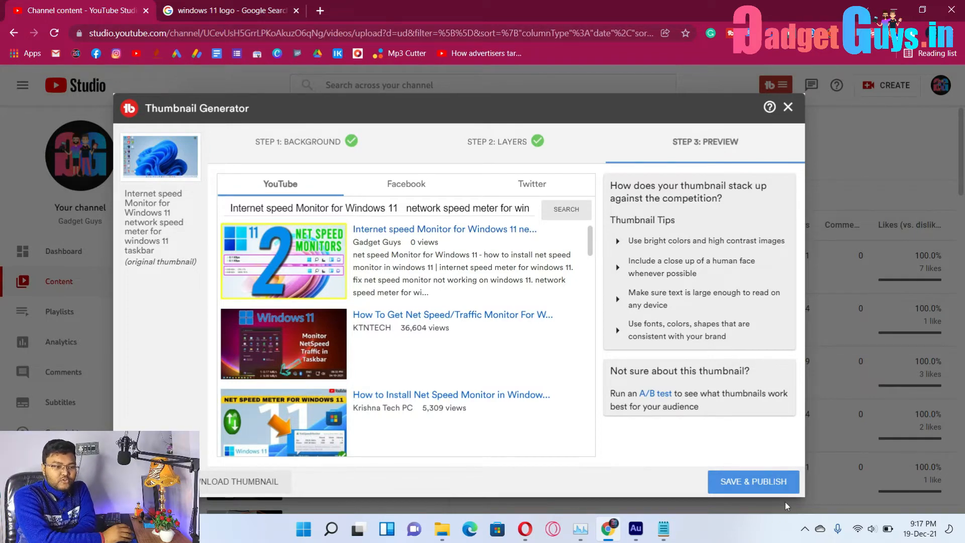
# Save & Publish the thumbnail, download a PNG copy to the Desktop, and close the generator.
pyautogui.click(773, 491)
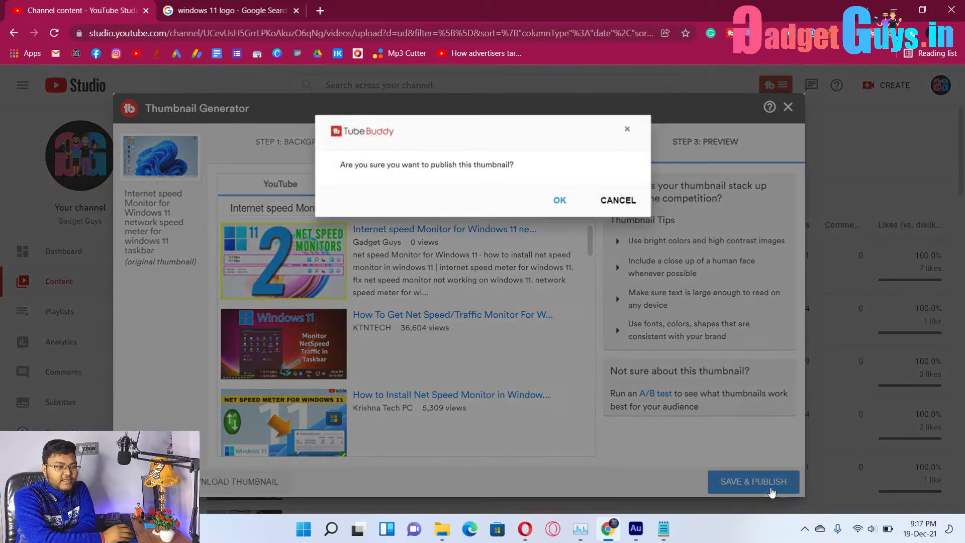
pyautogui.click(561, 200)
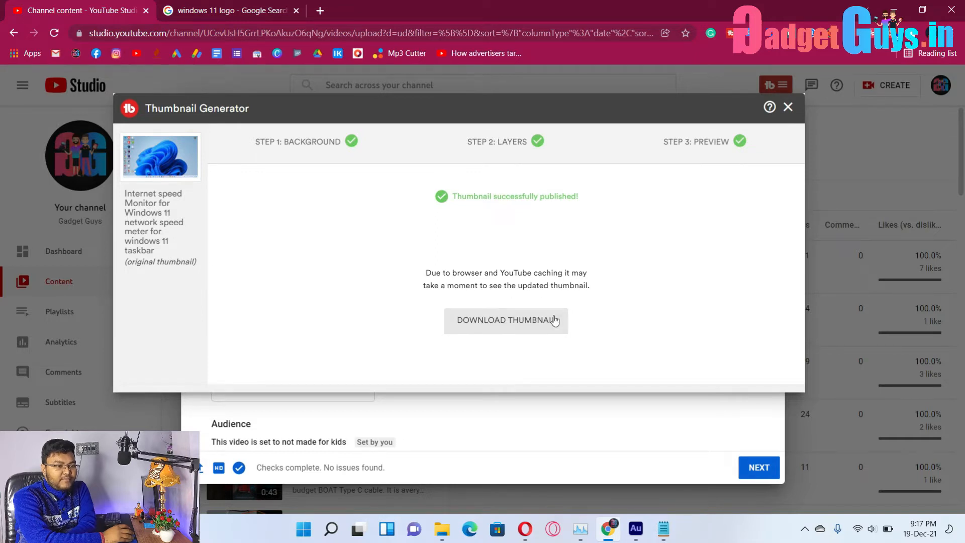
pyautogui.click(551, 327)
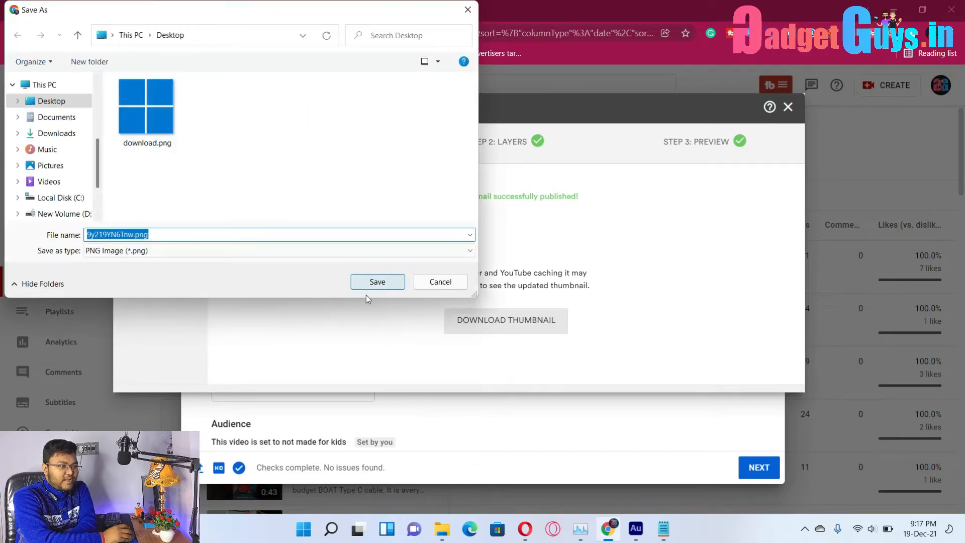
pyautogui.click(377, 282)
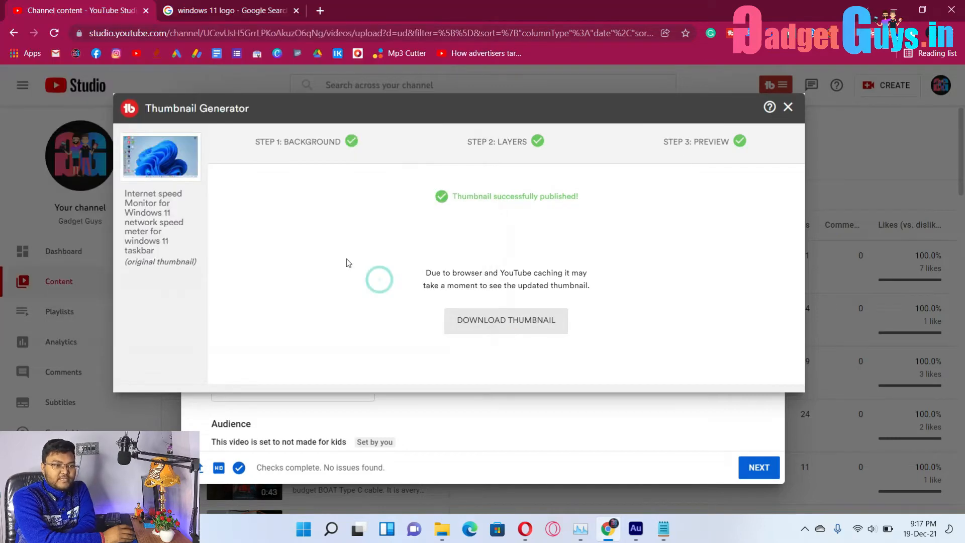
pyautogui.click(788, 108)
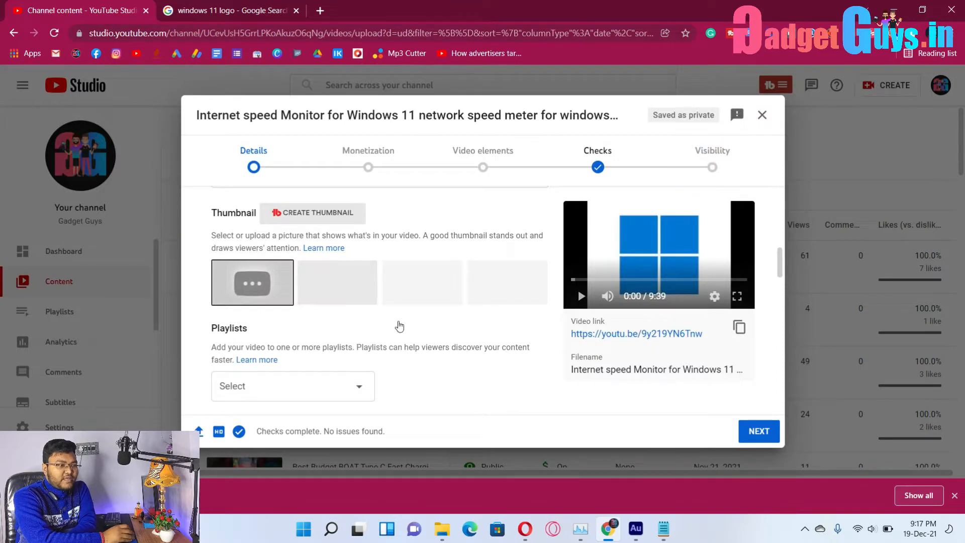
# From the current thumbnail's options, choose a new image and select the saved thumbnail file.
pyautogui.scroll(3, 383, 304)
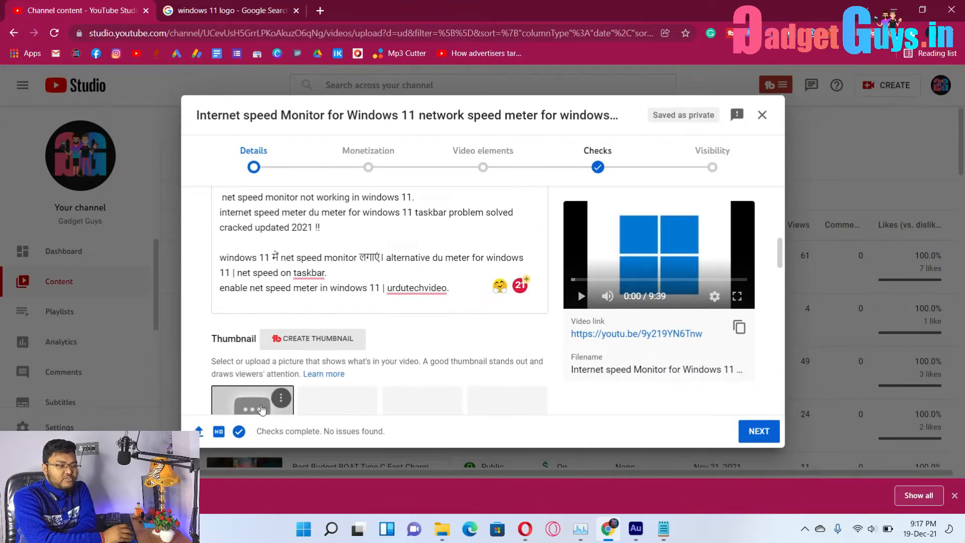
pyautogui.scroll(-1, 453, 362)
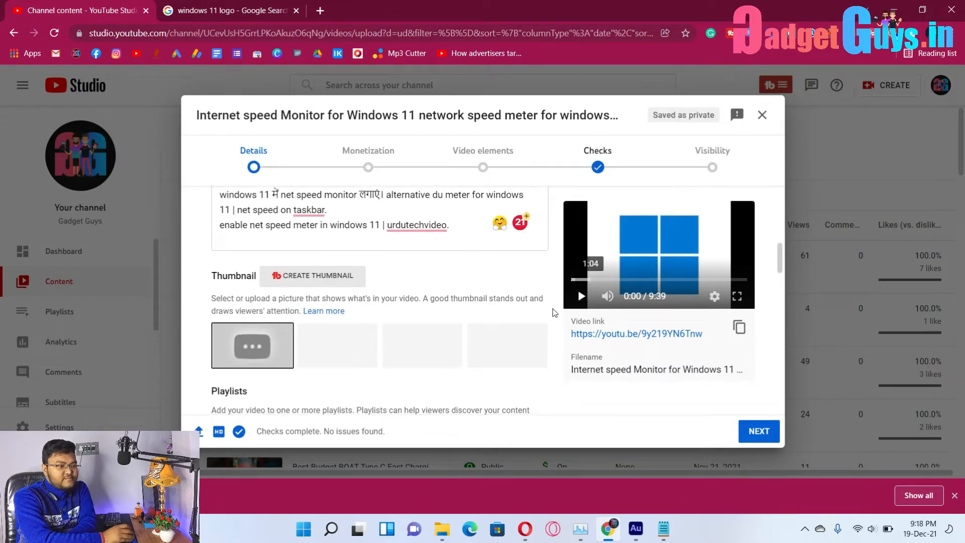
pyautogui.moveTo(261, 349)
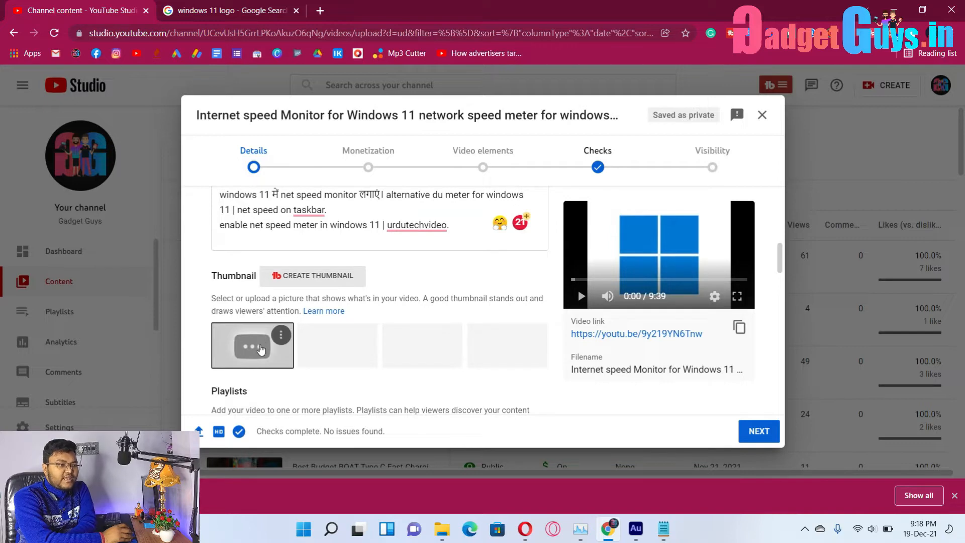
pyautogui.click(282, 337)
pyautogui.click(262, 344)
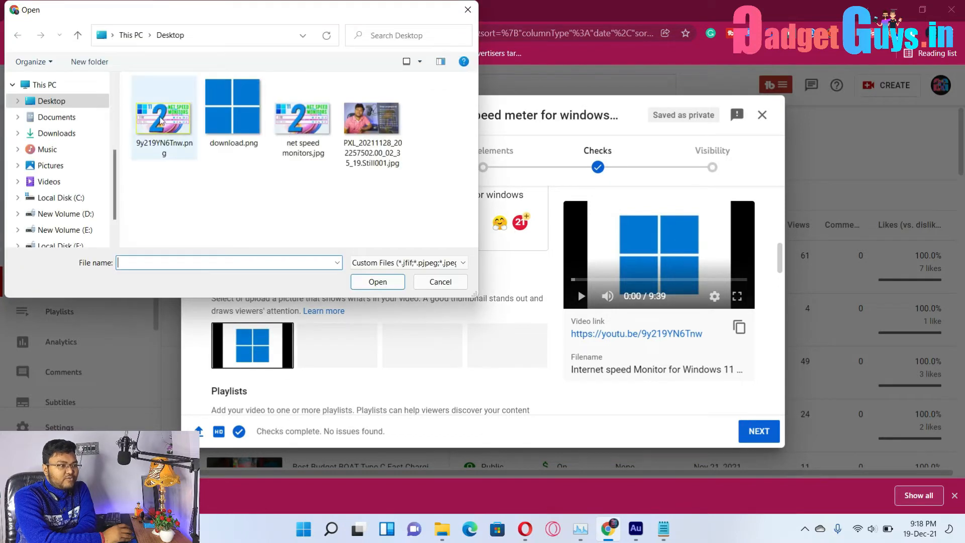
pyautogui.click(190, 137)
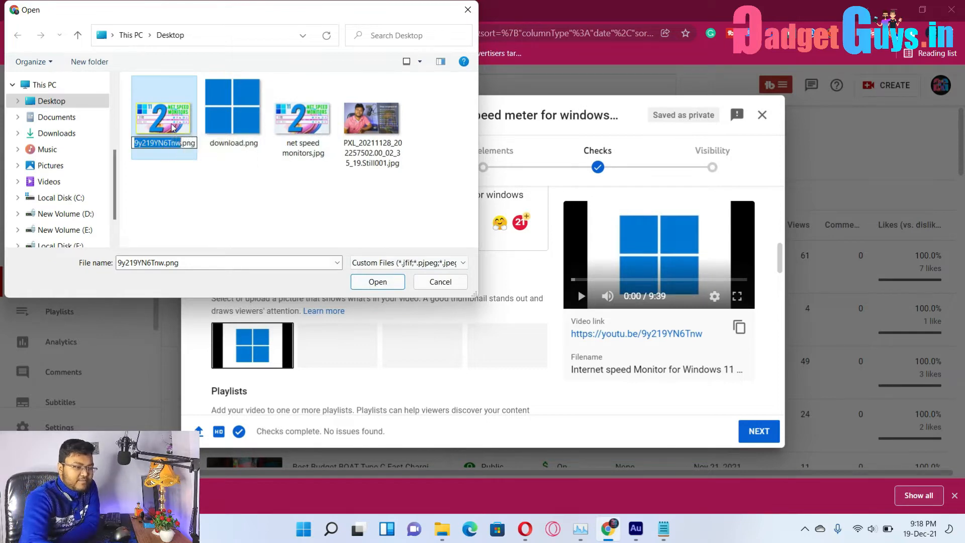
# Rename the image to NET SPEED MONITOR and upload it as the thumbnail.
pyautogui.press('F2')
pyautogui.write('NE')
pyautogui.write('T SPEED MONITOR')
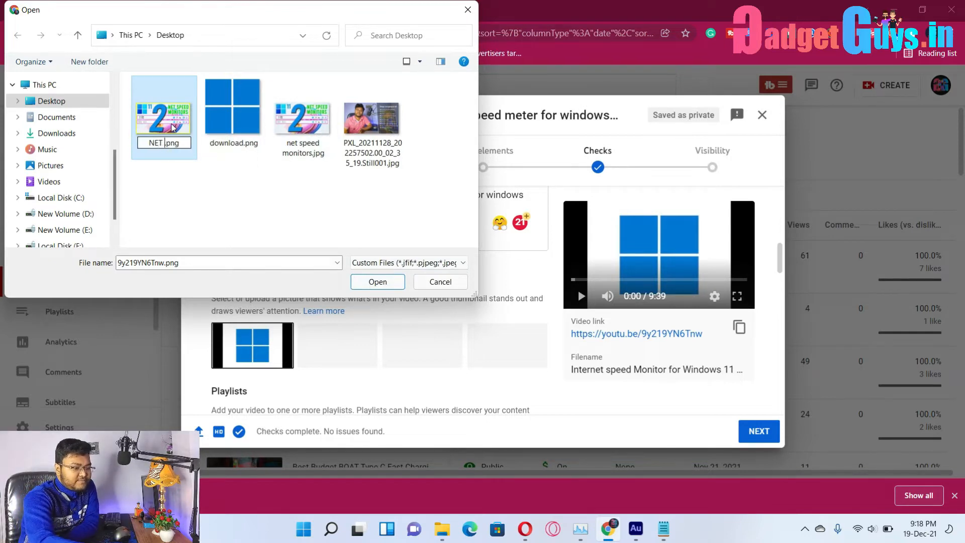
pyautogui.press('Return')
pyautogui.click(377, 282)
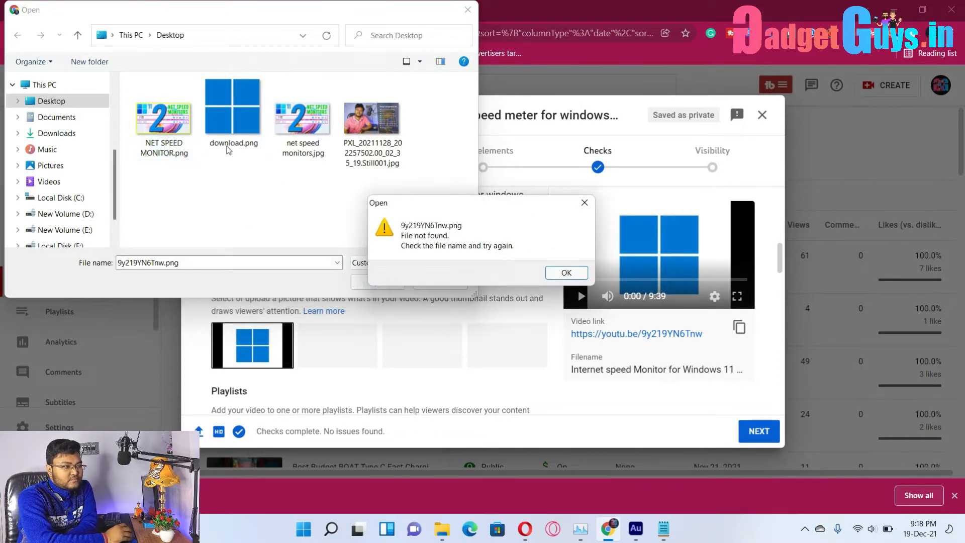
pyautogui.click(569, 273)
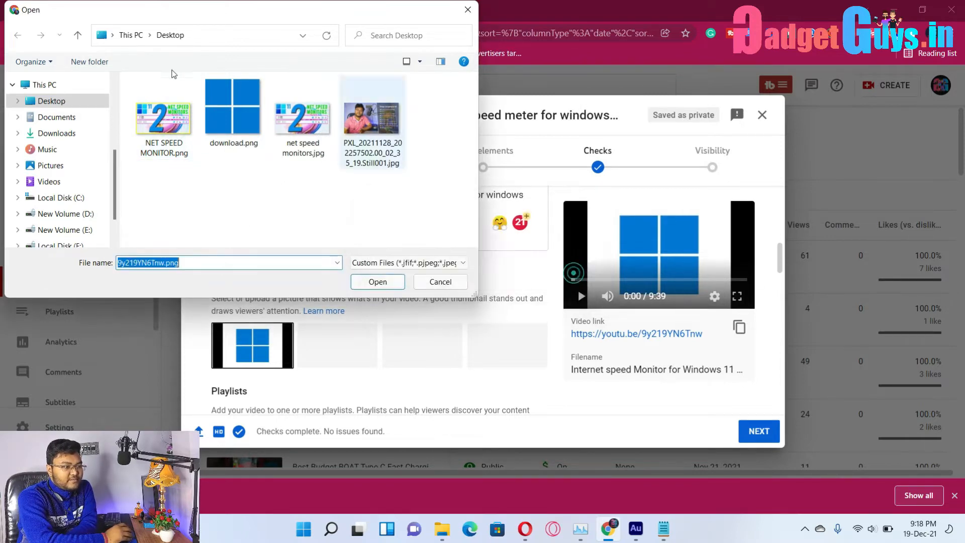
pyautogui.click(172, 119)
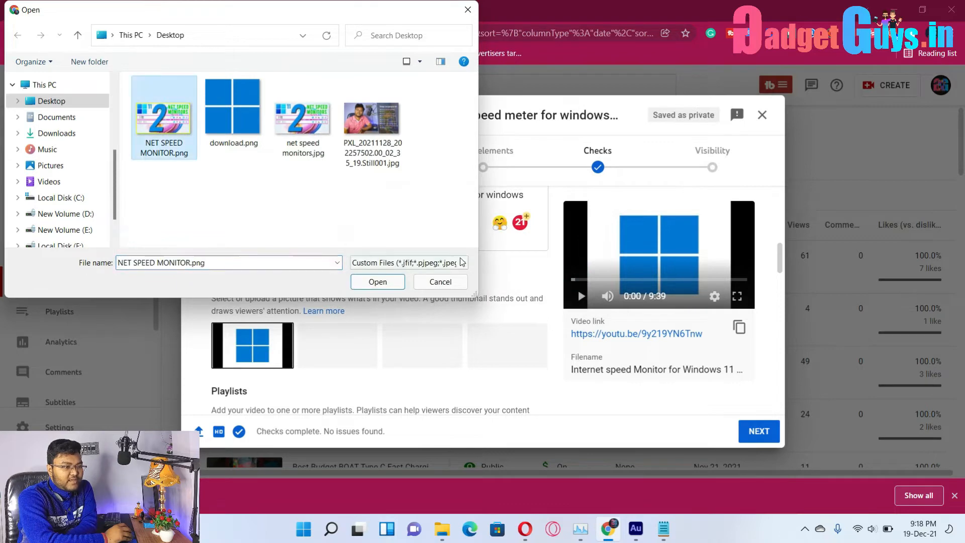
pyautogui.click(382, 281)
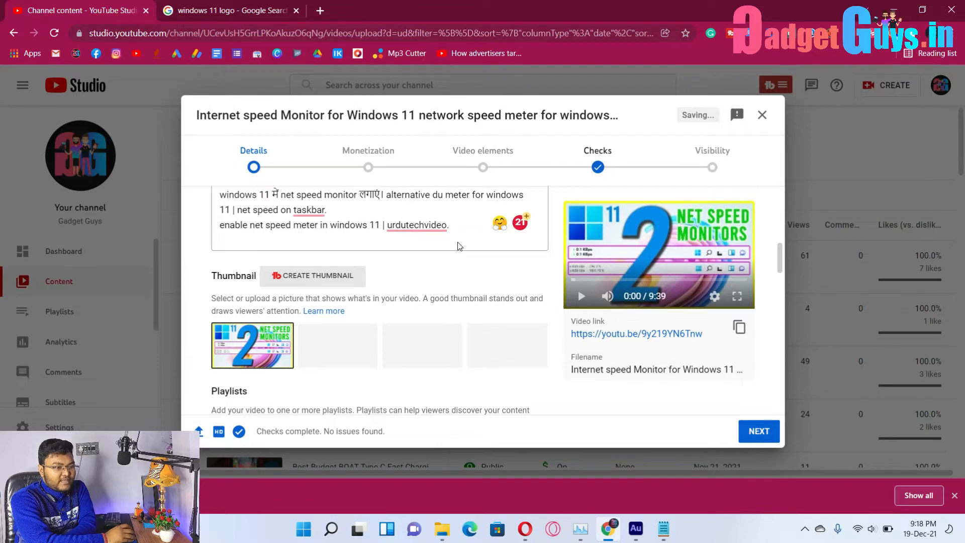
# Add the video to the 'Windows tips and tricks' playlist from the Playlists dropdown.
pyautogui.scroll(-3, 442, 276)
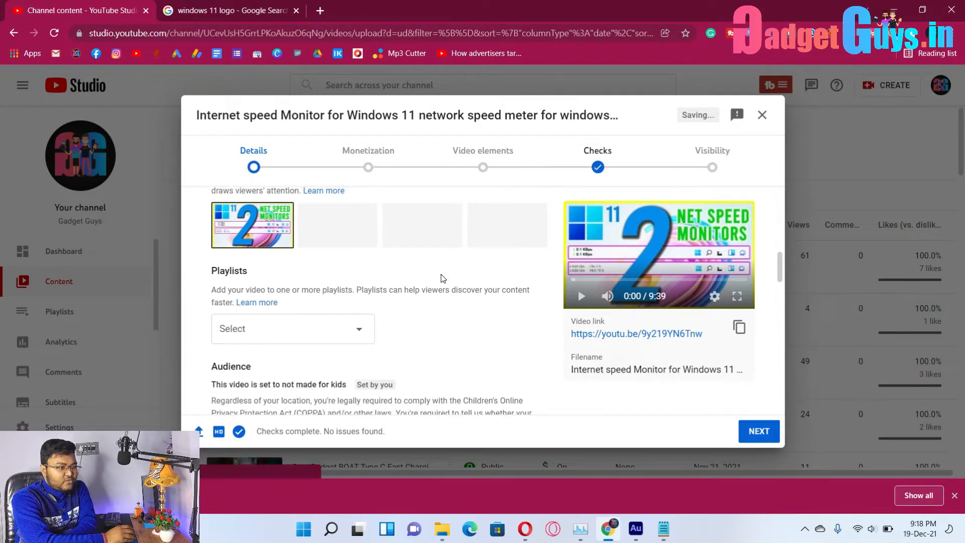
pyautogui.click(342, 324)
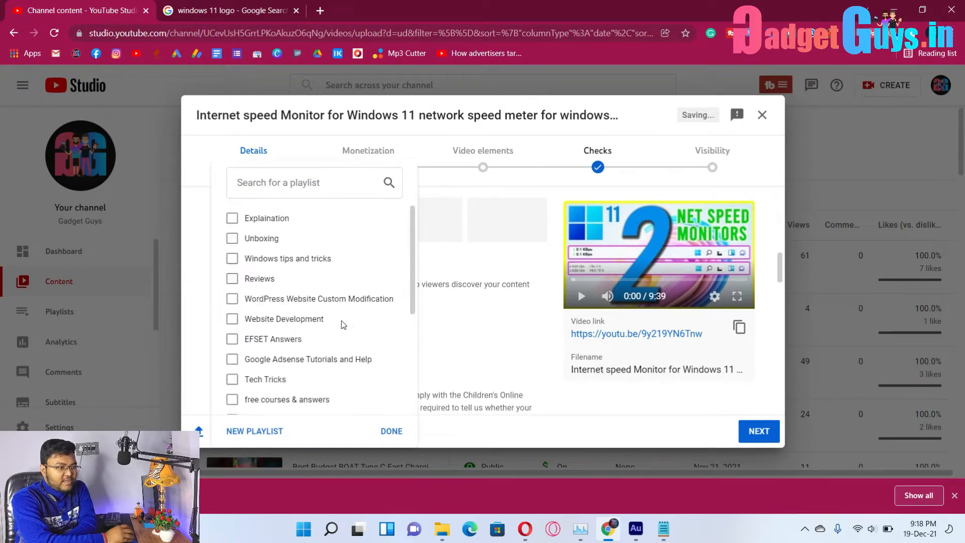
pyautogui.click(301, 259)
pyautogui.click(385, 431)
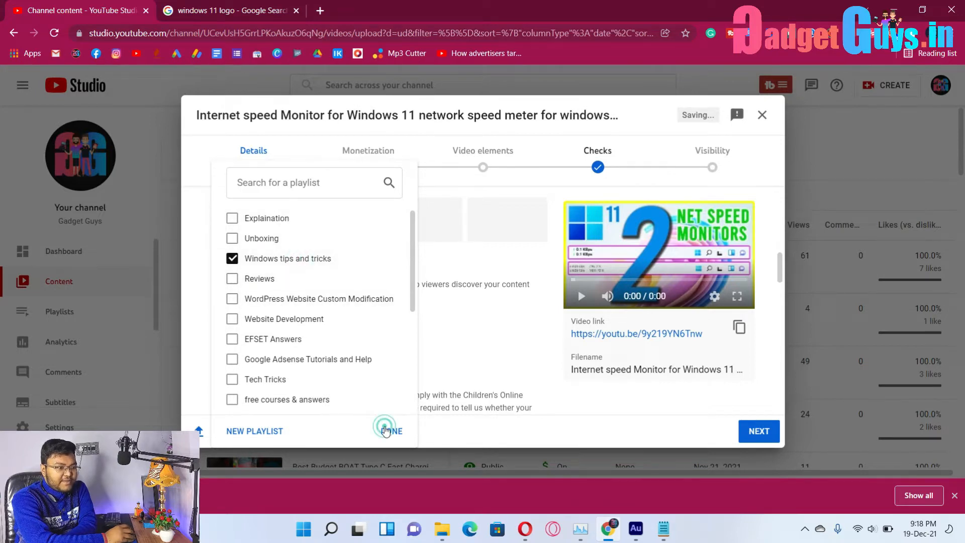
pyautogui.scroll(-4, 493, 344)
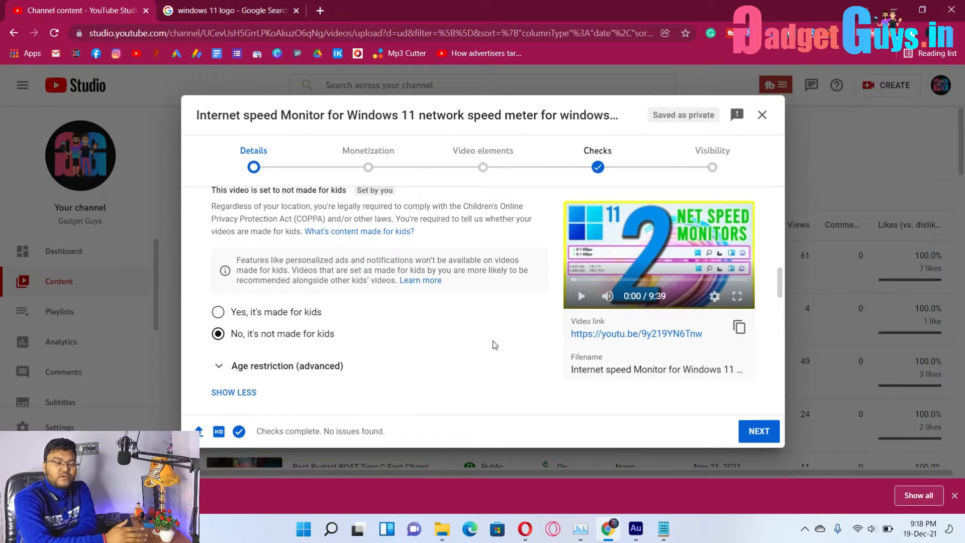
pyautogui.scroll(-3, 495, 345)
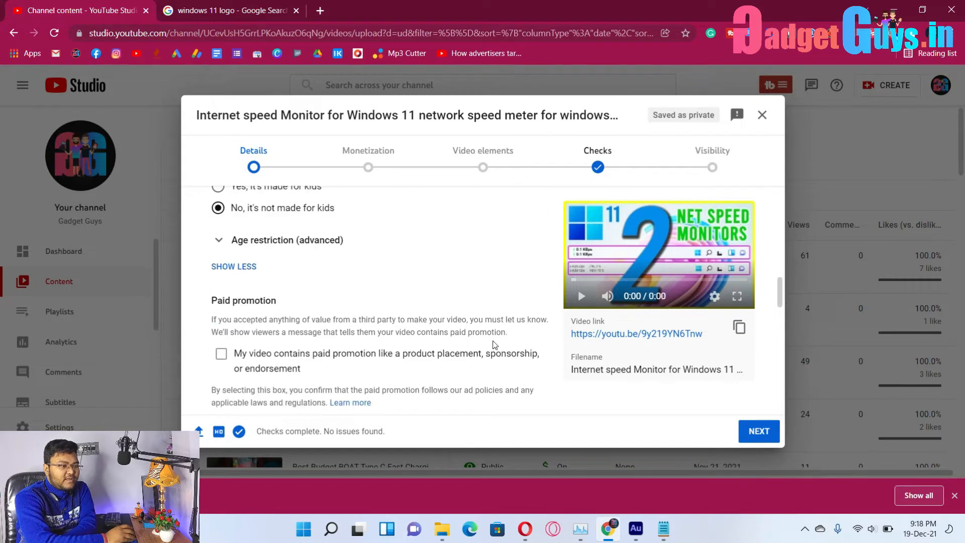
pyautogui.scroll(-1, 300, 278)
pyautogui.scroll(-3, 301, 278)
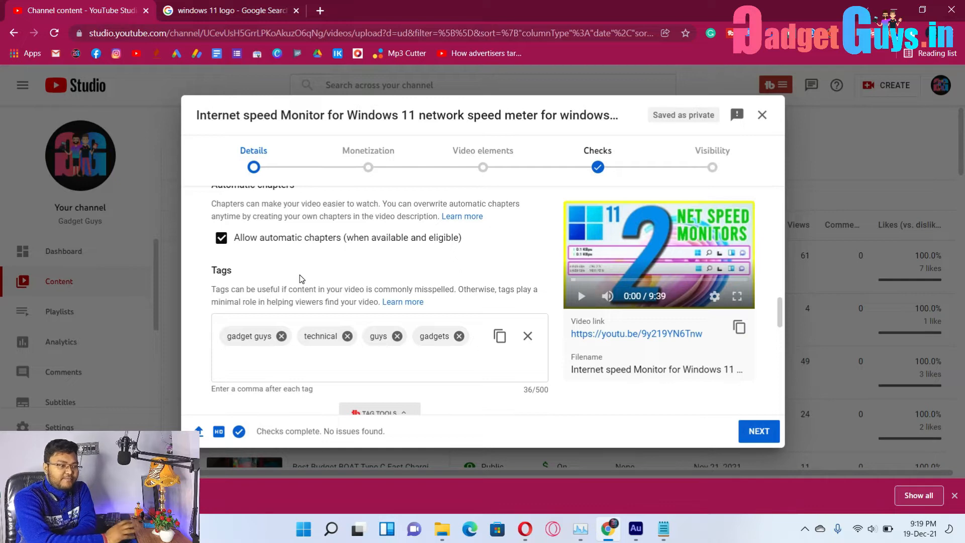
# Remove the old 'gadget guys', 'technical' and 'guys' tags.
pyautogui.click(281, 336)
pyautogui.click(272, 337)
pyautogui.click(255, 337)
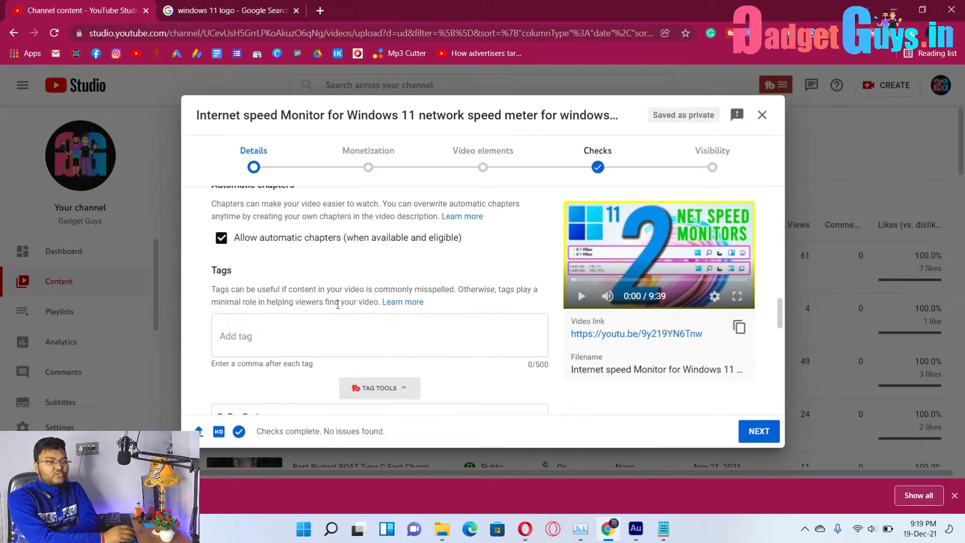
# Add recommended tags 'display internet speed on taskbar in windows 11', 'how to show internet speed meter in windows 11', 'netspeedmonitor windows 11 download'.
pyautogui.scroll(-6, 391, 305)
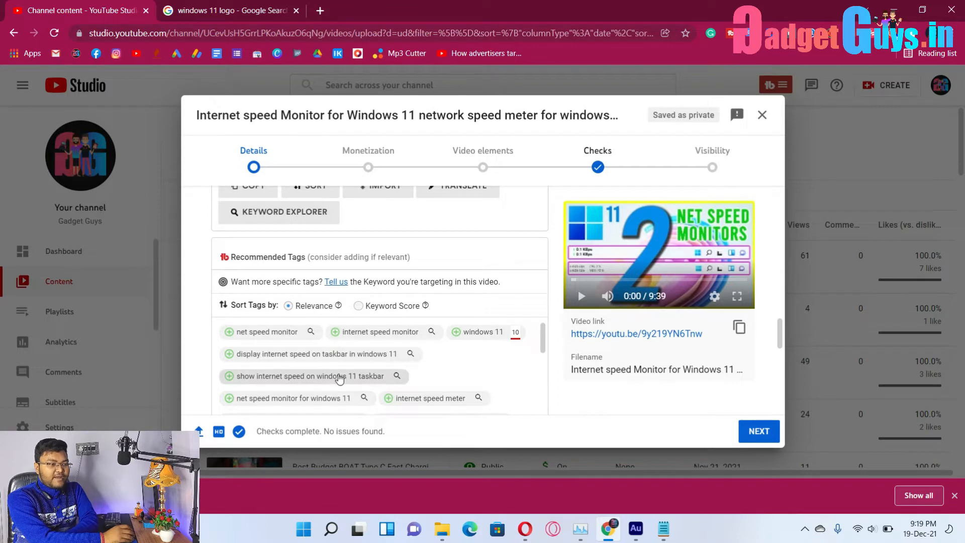
pyautogui.scroll(-5, 342, 373)
pyautogui.scroll(-4, 341, 373)
pyautogui.scroll(3, 508, 362)
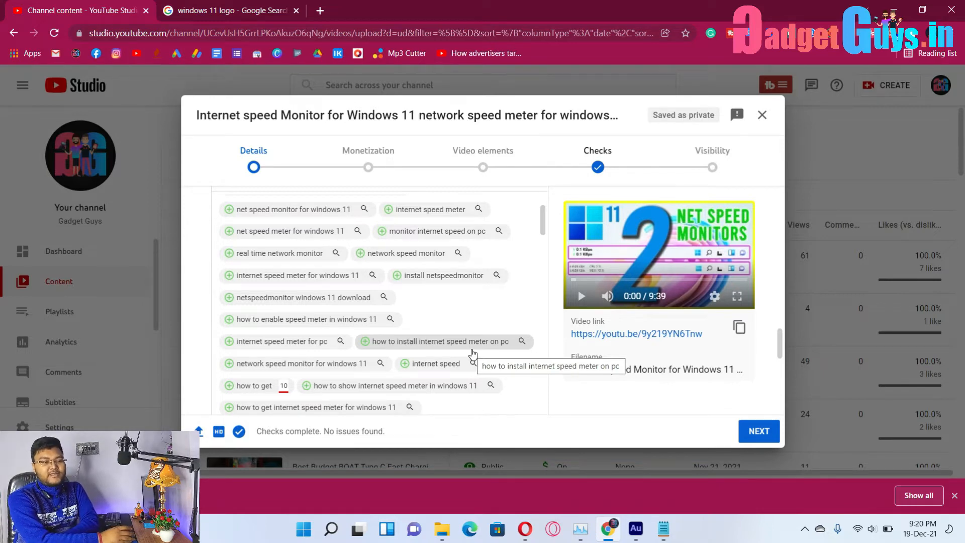
pyautogui.scroll(1, 473, 353)
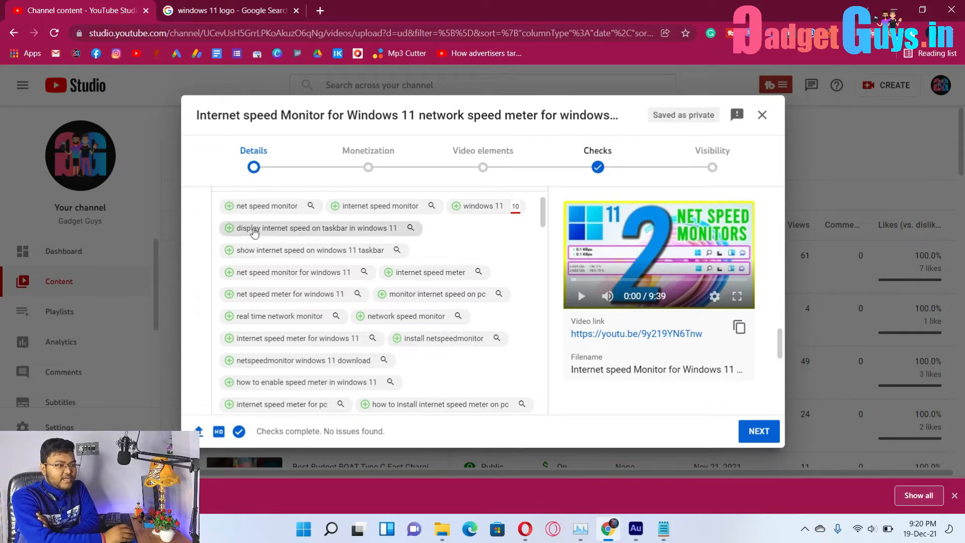
pyautogui.click(280, 238)
pyautogui.scroll(-6, 365, 285)
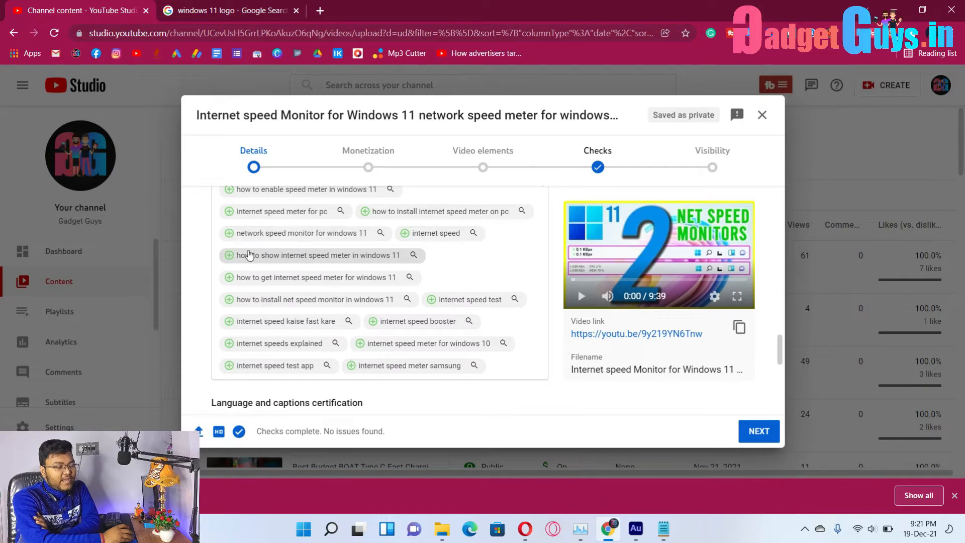
pyautogui.click(292, 263)
pyautogui.scroll(-6, 467, 317)
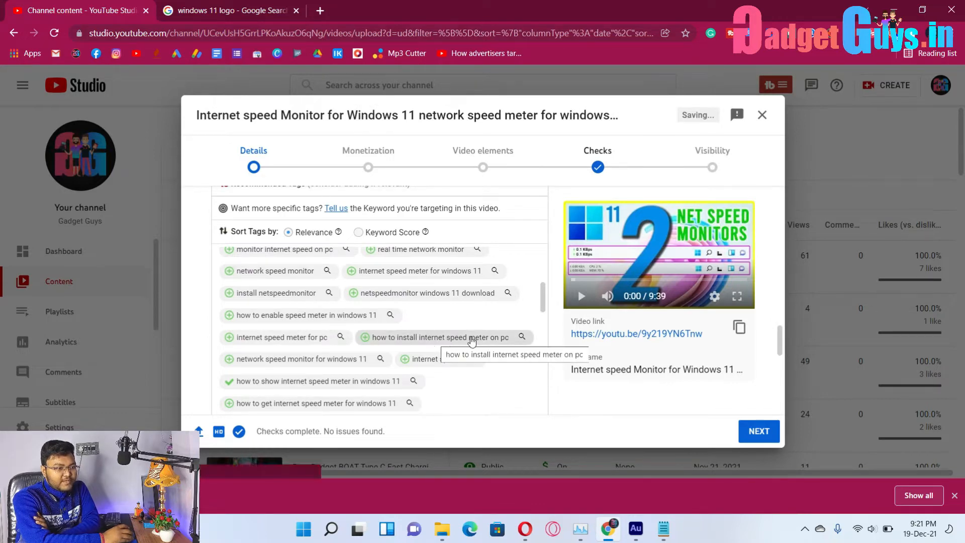
pyautogui.click(378, 296)
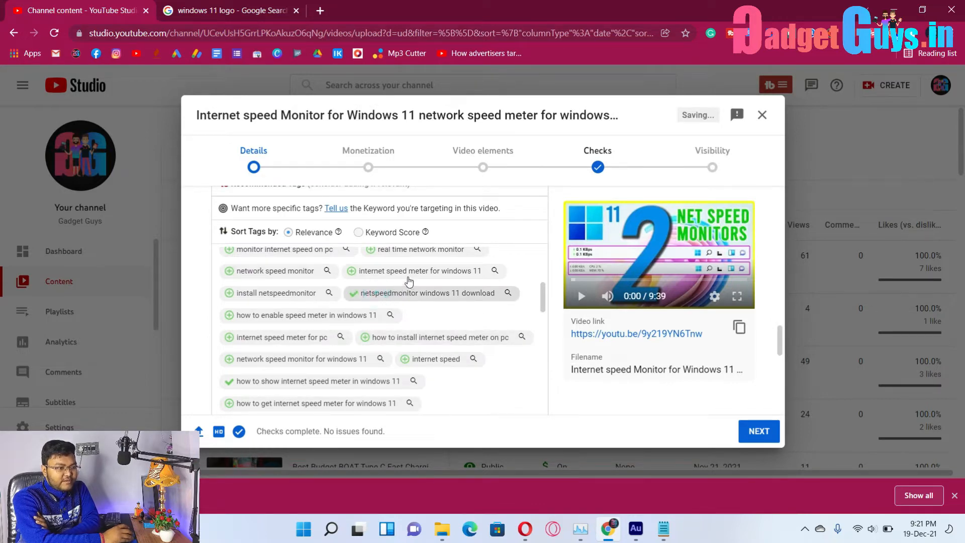
pyautogui.scroll(-6, 412, 282)
pyautogui.scroll(-1, 505, 339)
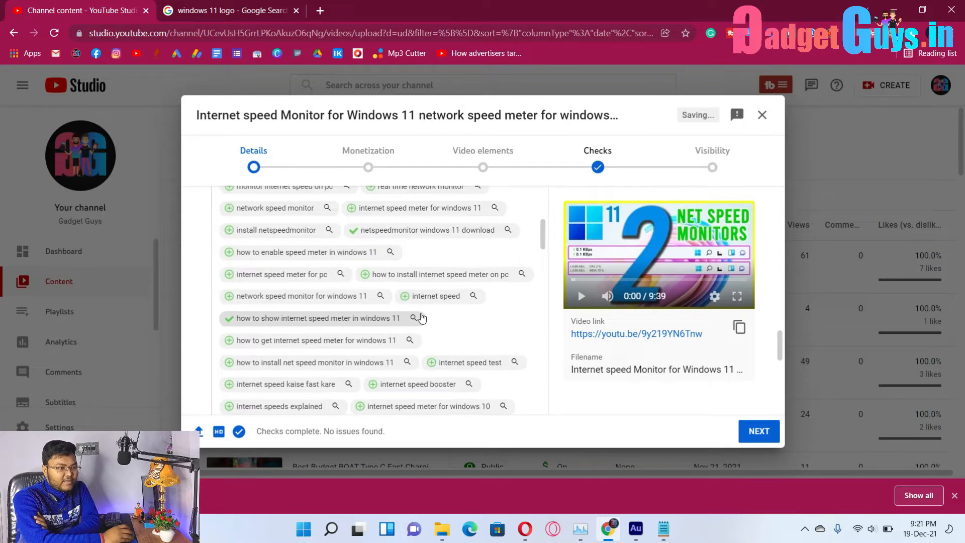
pyautogui.scroll(1, 422, 318)
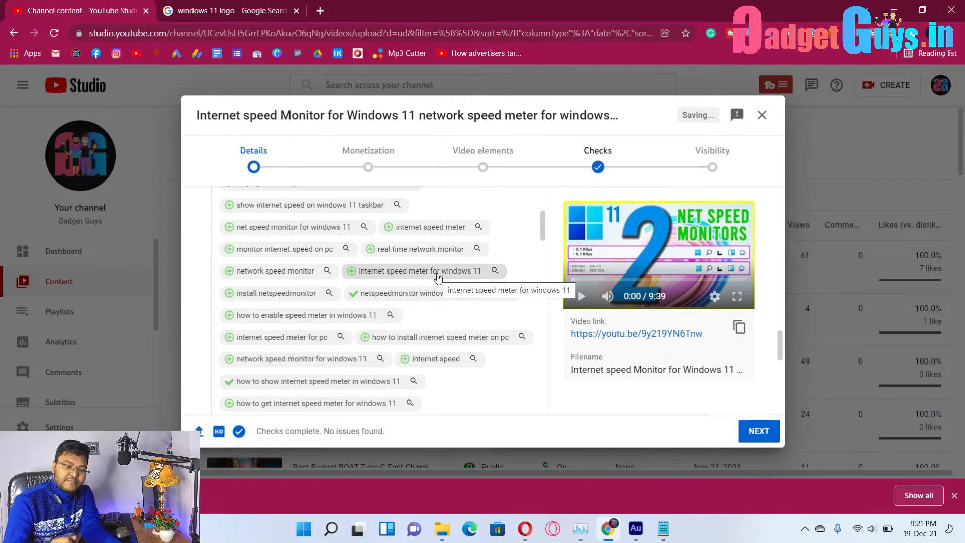
# At 75% page zoom, add the 'internet speed meter for windows 11' tag, then restore normal zoom.
pyautogui.hotkey('ctrl', '-')
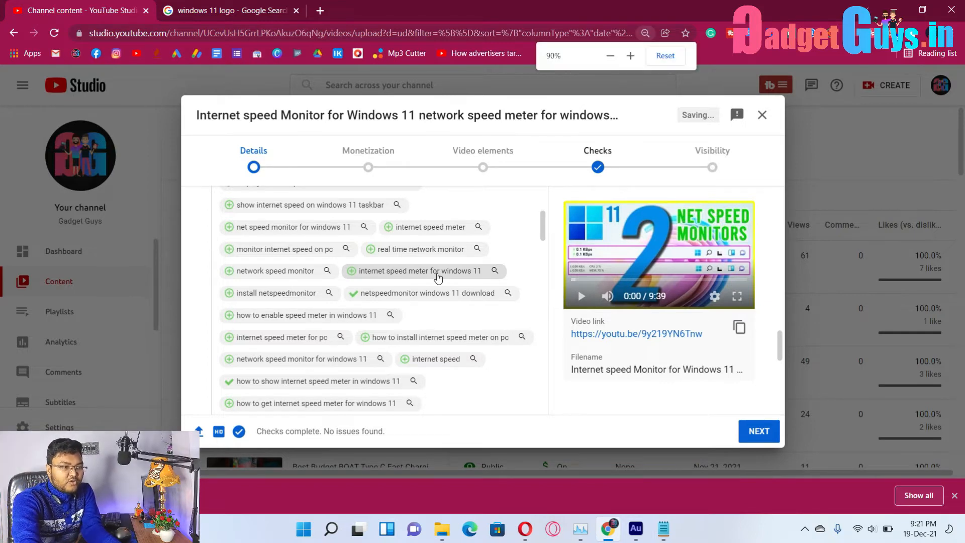
pyautogui.hotkey('ctrl', '-')
pyautogui.hotkey('ctrl', '-')
pyautogui.hotkey('ctrl', '-')
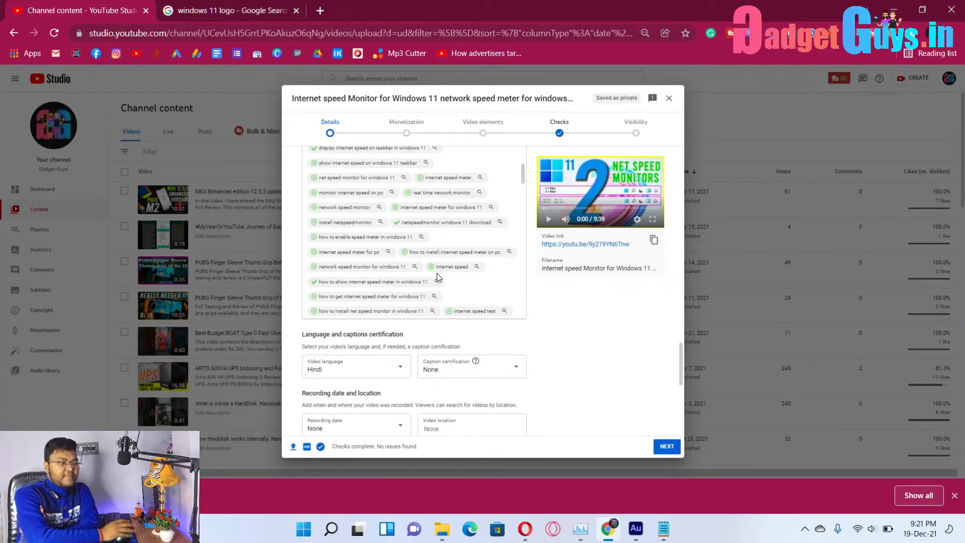
pyautogui.scroll(3, 460, 276)
pyautogui.scroll(3, 561, 325)
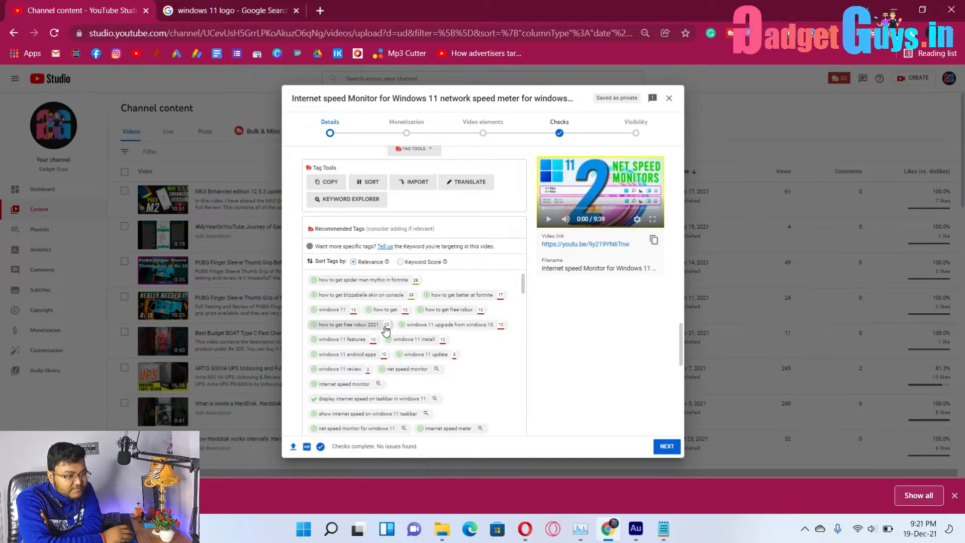
pyautogui.scroll(-3, 382, 327)
pyautogui.click(458, 332)
pyautogui.scroll(-5, 543, 261)
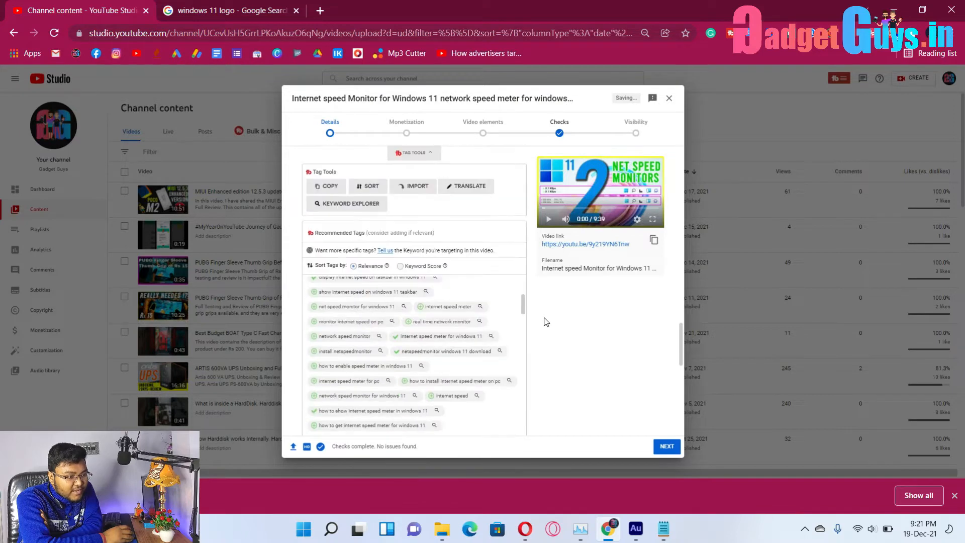
pyautogui.hotkey('ctrl', '0')
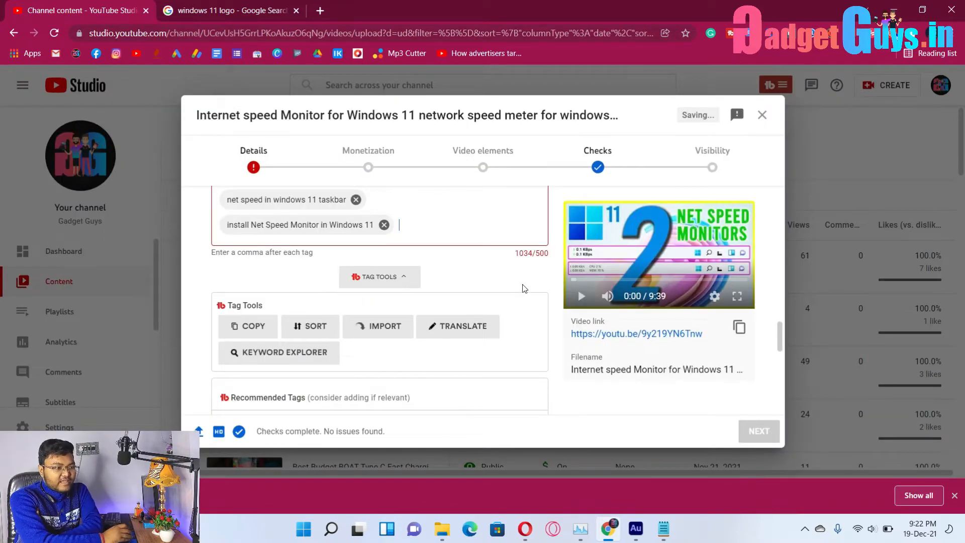
# Delete tags, including 'Display Internet Speed on Taskbar in Windows 11', to bring tags under 500 characters.
pyautogui.scroll(10, 521, 292)
pyautogui.scroll(-8, 511, 318)
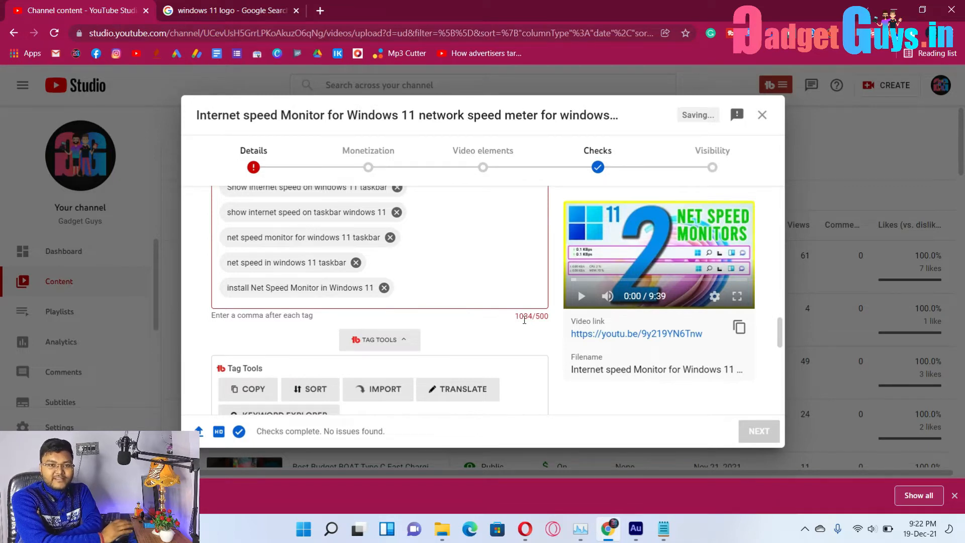
pyautogui.scroll(2, 524, 320)
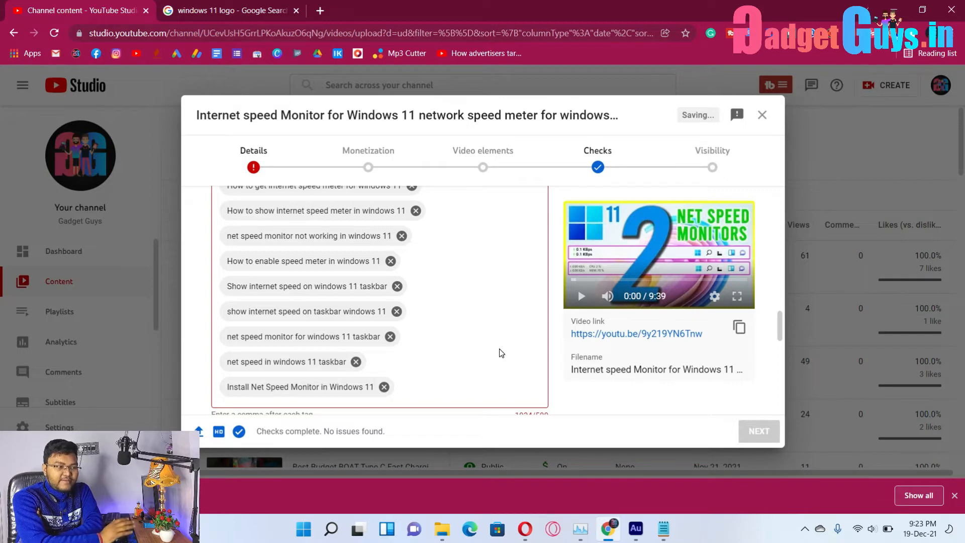
pyautogui.scroll(1, 502, 353)
pyautogui.scroll(2, 504, 354)
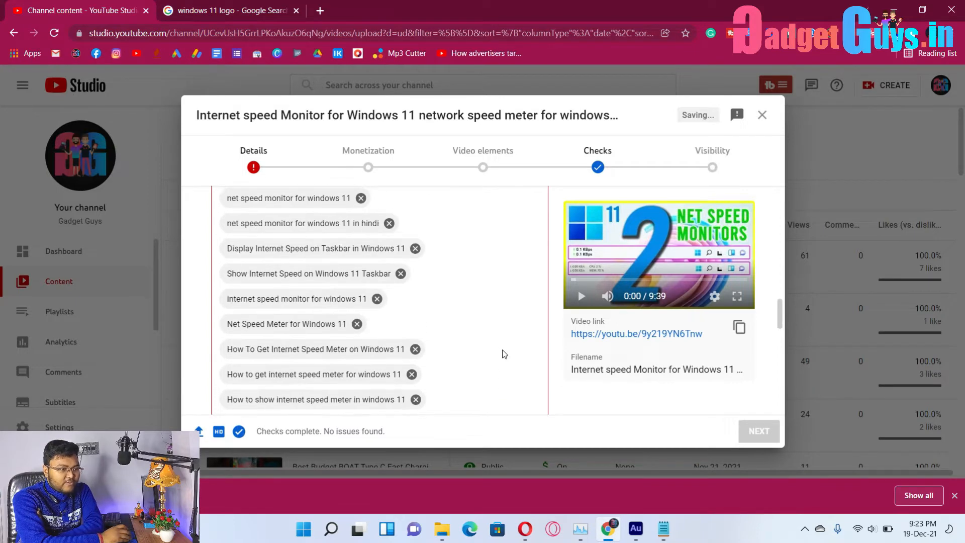
pyautogui.click(415, 248)
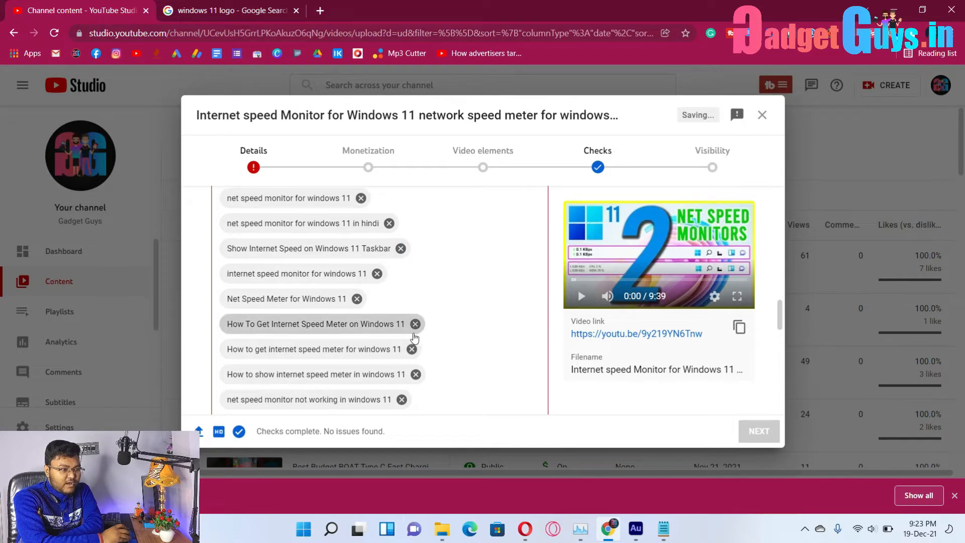
pyautogui.scroll(-1, 422, 335)
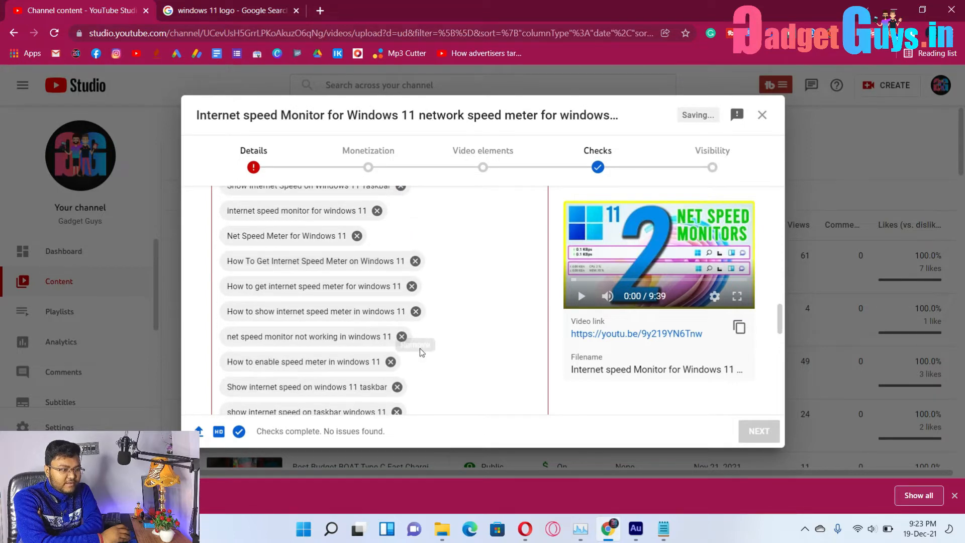
pyautogui.click(420, 336)
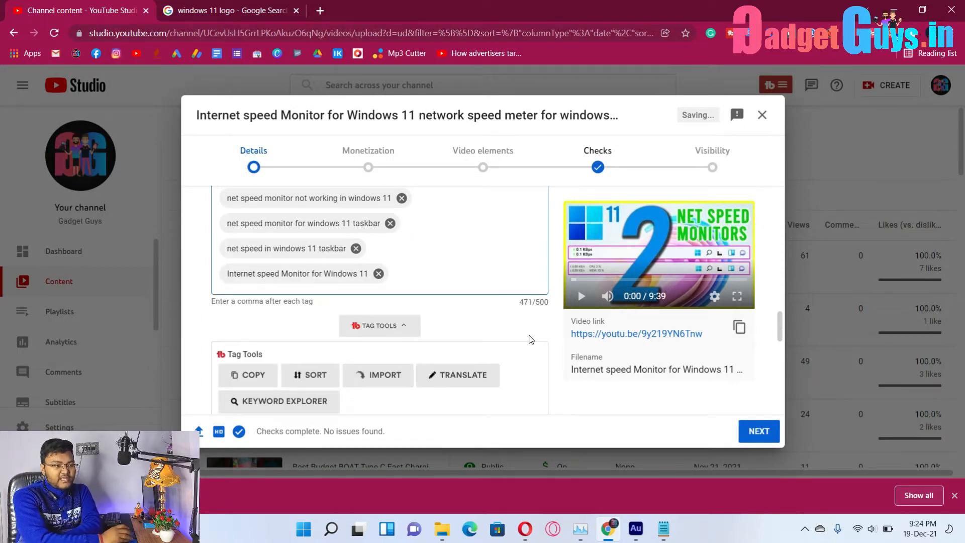
# Close Chrome's download bar and clear the accidental text selection.
pyautogui.moveTo(518, 299); pyautogui.dragTo(553, 306)
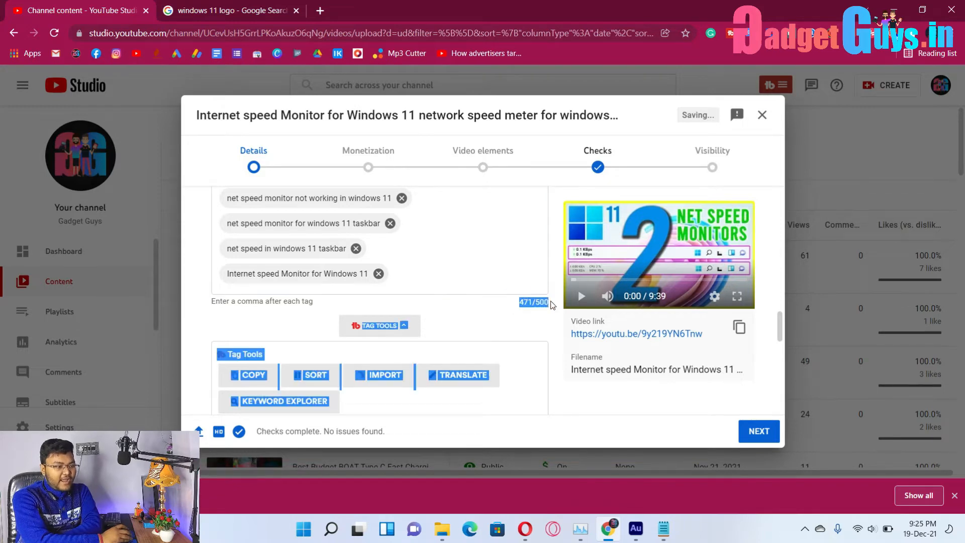
pyautogui.click(955, 496)
pyautogui.click(507, 329)
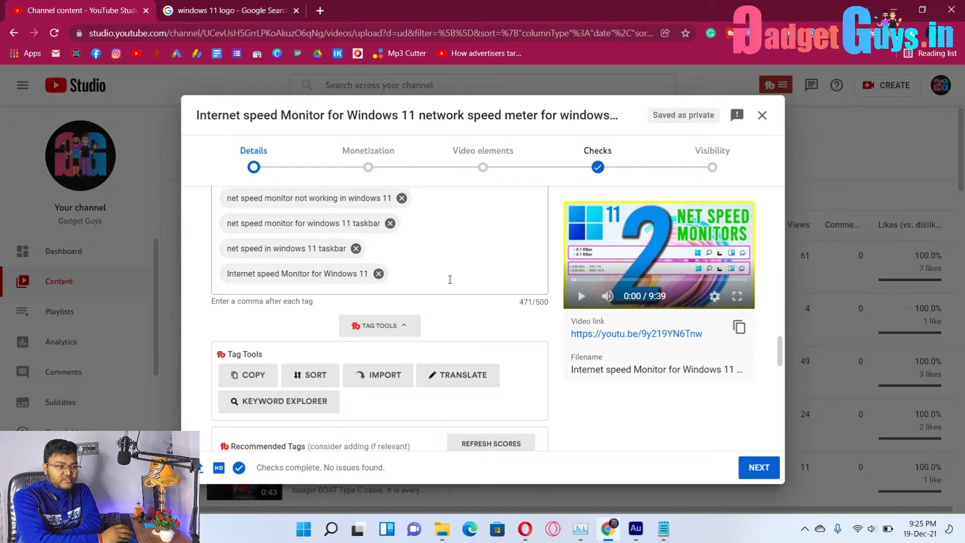
# Remove duplicate tags in TubeBuddy's Tag Sorter and apply the sorted list.
pyautogui.click(298, 377)
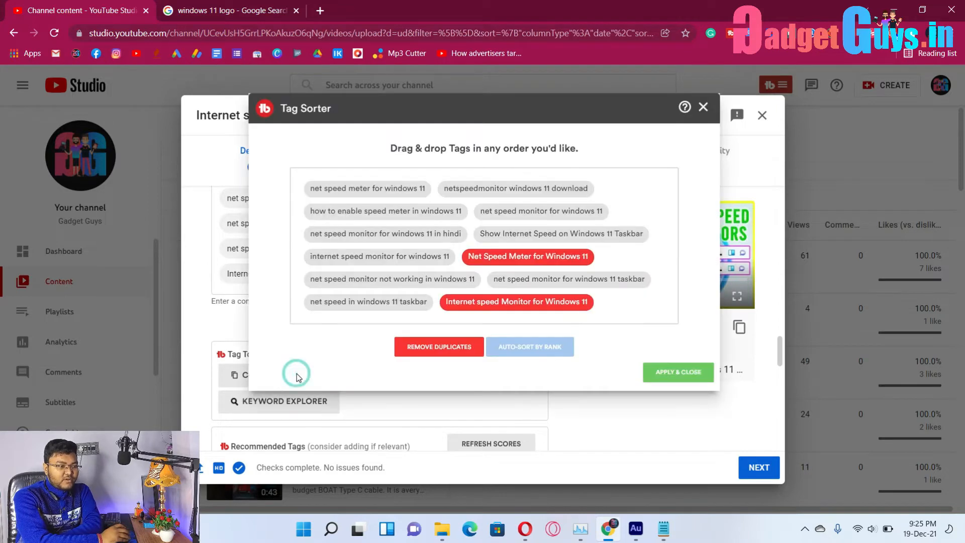
pyautogui.click(461, 348)
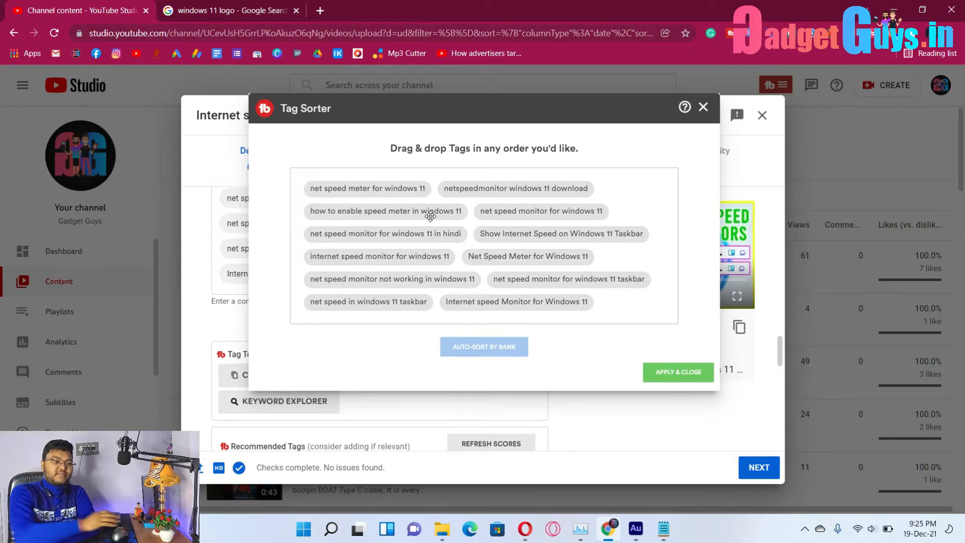
pyautogui.click(678, 372)
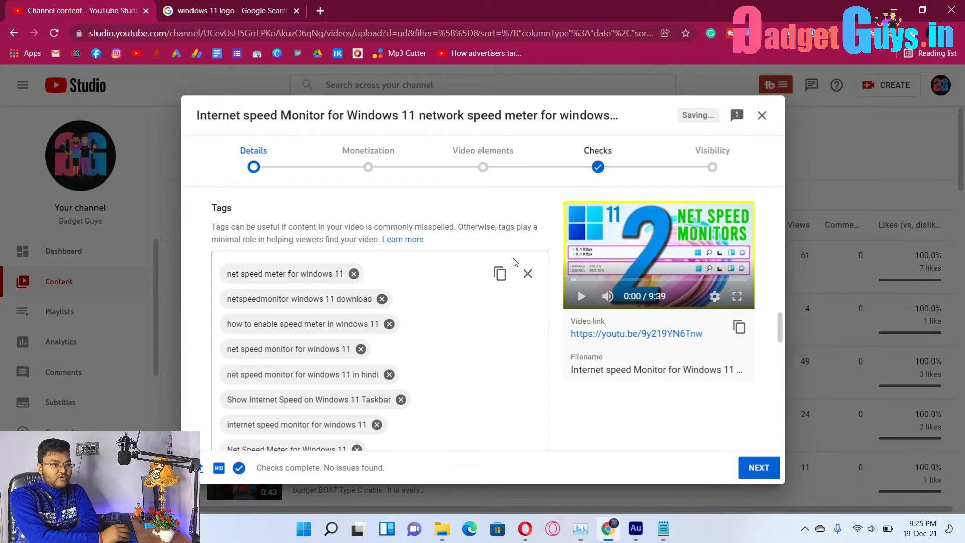
# Review the remaining Details fields and continue to the Monetization step.
pyautogui.scroll(-5, 490, 352)
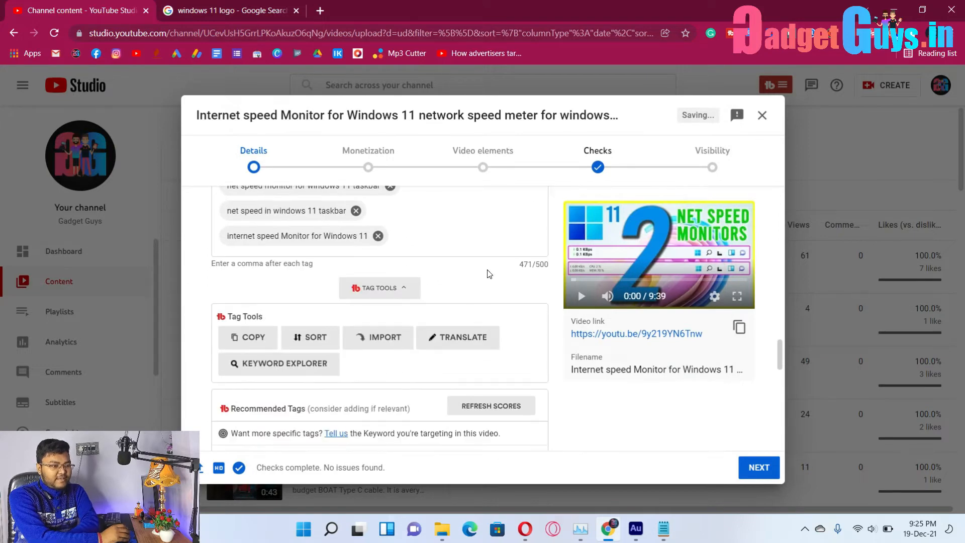
pyautogui.scroll(-10, 489, 282)
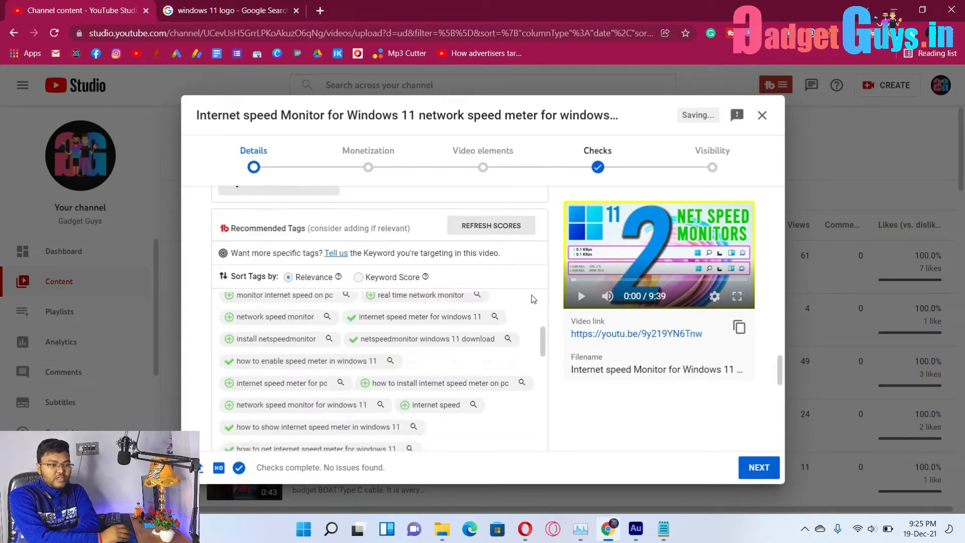
pyautogui.scroll(-5, 579, 414)
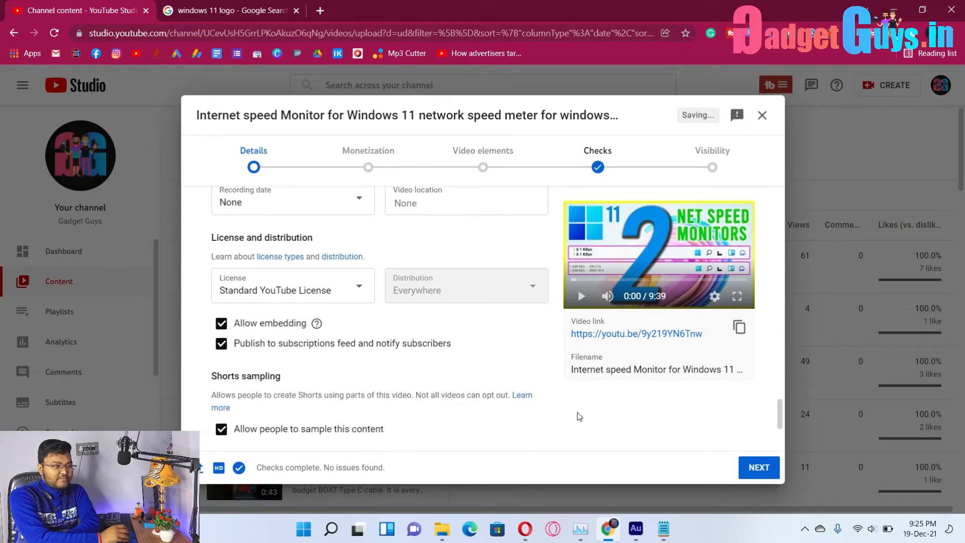
pyautogui.scroll(-5, 580, 416)
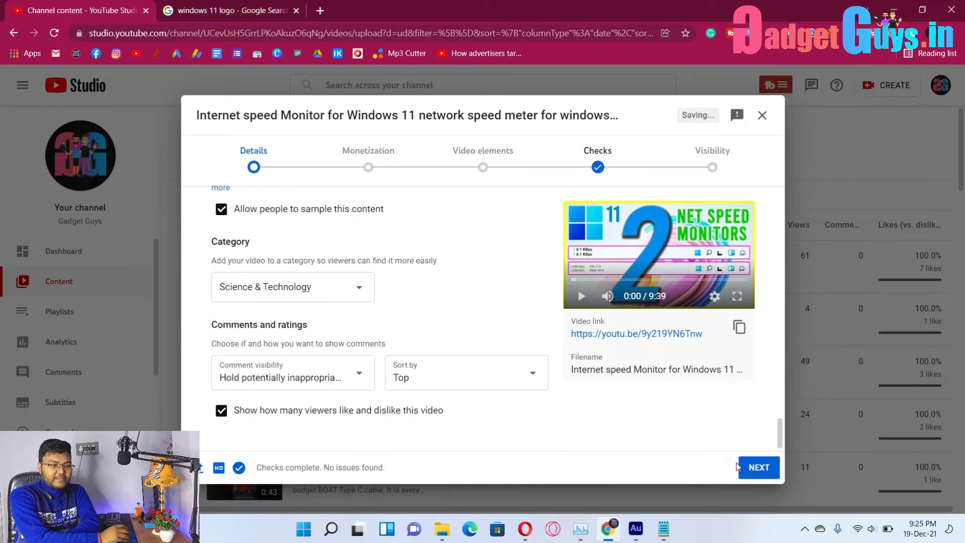
pyautogui.click(762, 470)
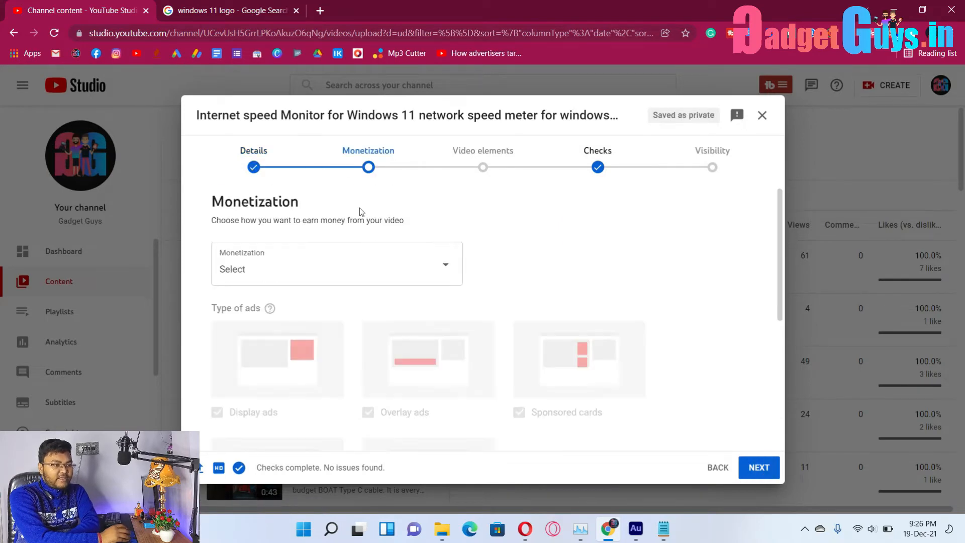
# Set the video's Monetization to On and confirm it.
pyautogui.click(291, 265)
pyautogui.click(233, 262)
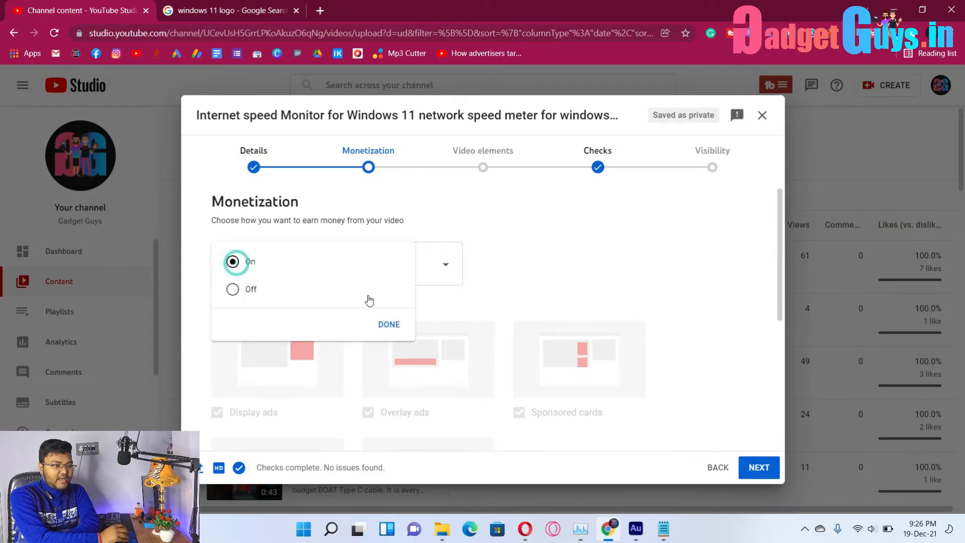
pyautogui.click(387, 326)
pyautogui.click(754, 475)
# Submit a 'None of the above' ad suitability rating and continue to Visibility.
pyautogui.scroll(-3, 536, 307)
pyautogui.scroll(3, 503, 322)
pyautogui.scroll(-10, 415, 359)
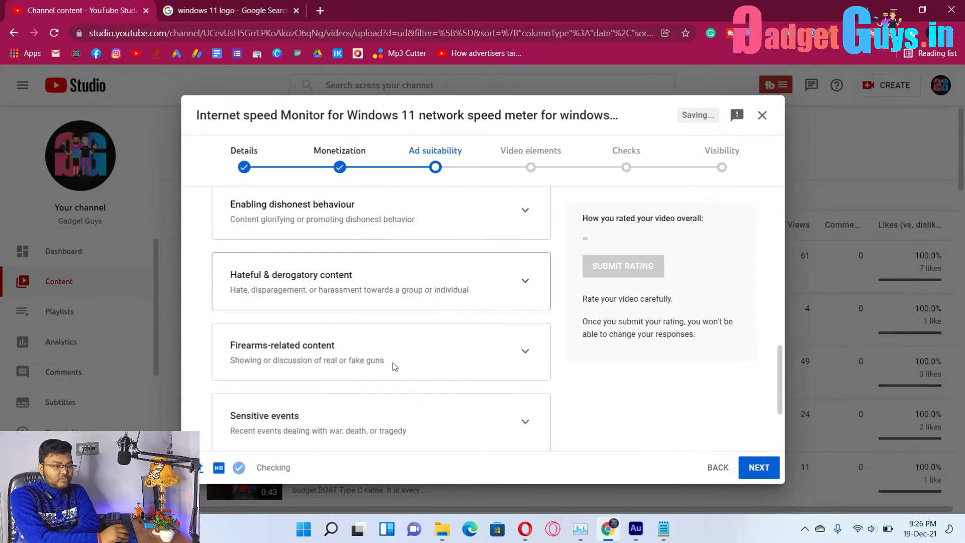
pyautogui.scroll(-3, 416, 359)
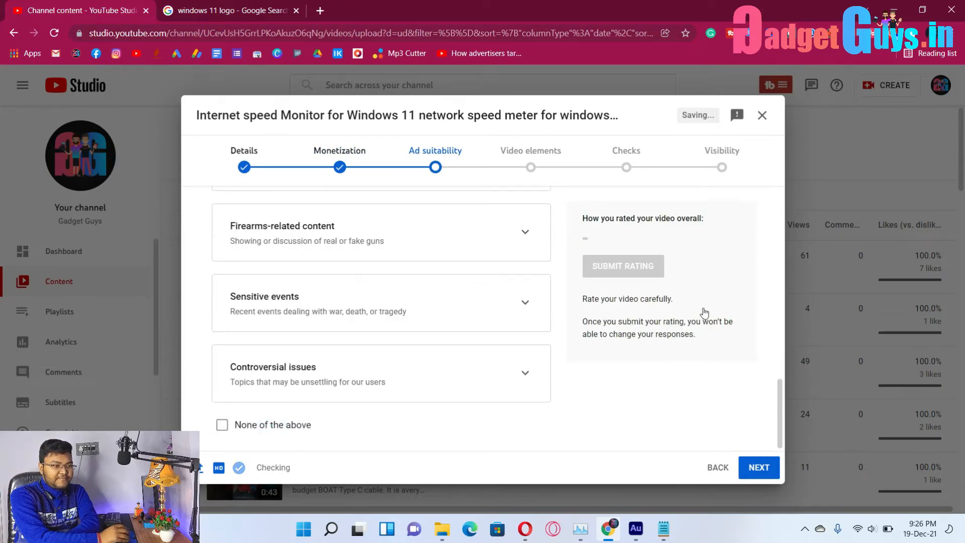
pyautogui.click(222, 425)
pyautogui.scroll(3, 635, 274)
pyautogui.click(634, 272)
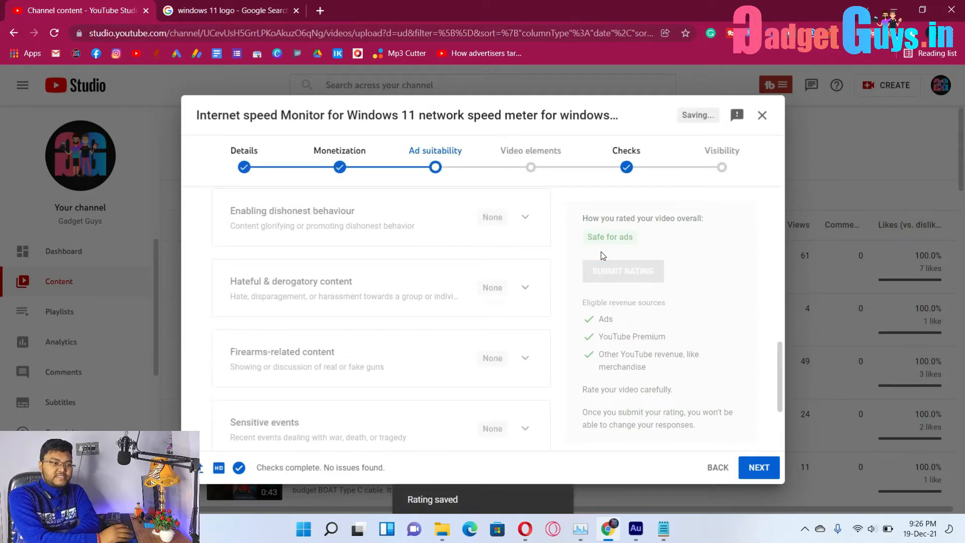
pyautogui.scroll(-3, 609, 257)
pyautogui.click(762, 474)
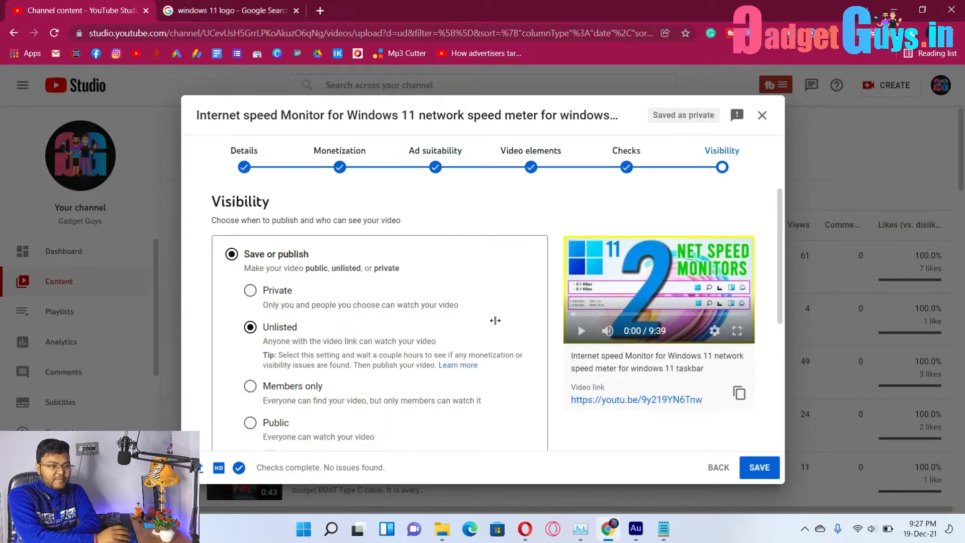
# Save the video with Unlisted visibility.
pyautogui.scroll(-3, 495, 321)
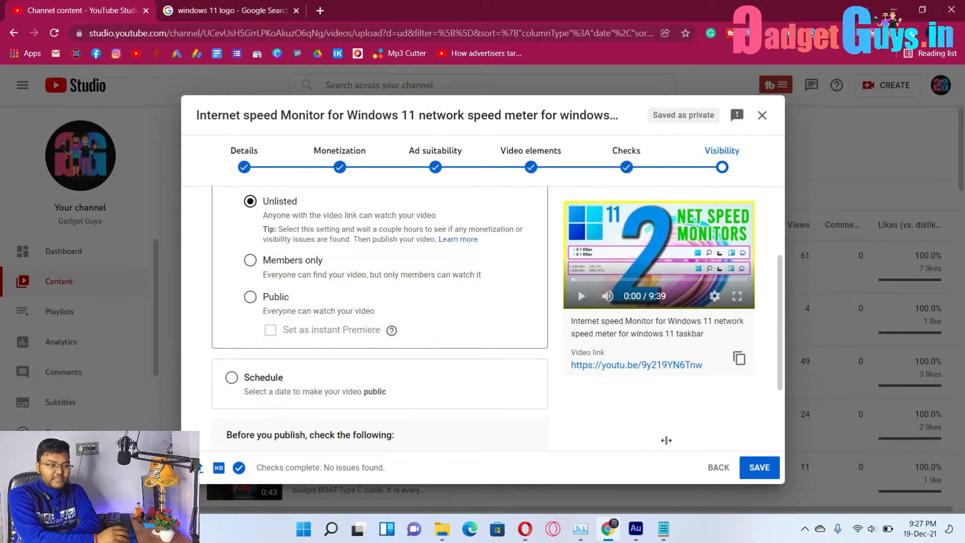
pyautogui.scroll(-2, 679, 430)
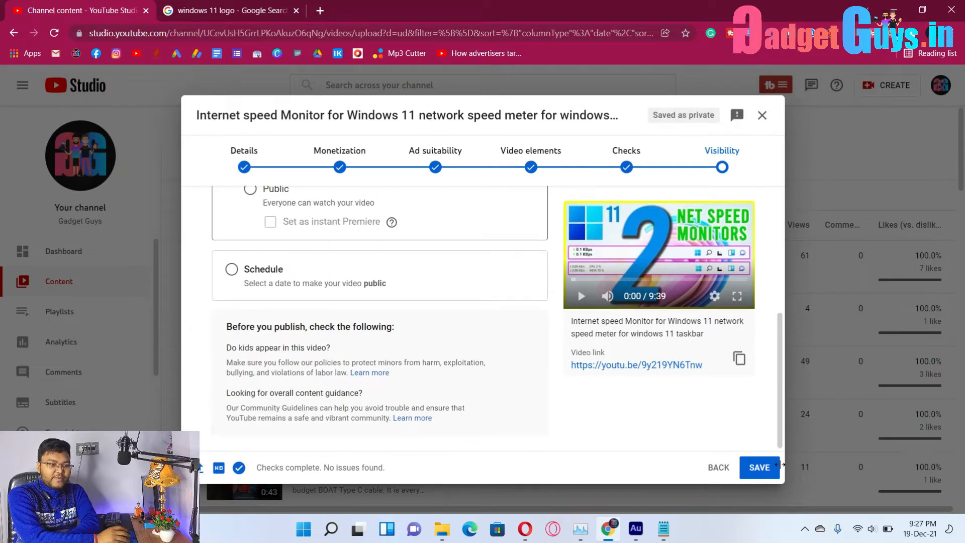
pyautogui.click(760, 467)
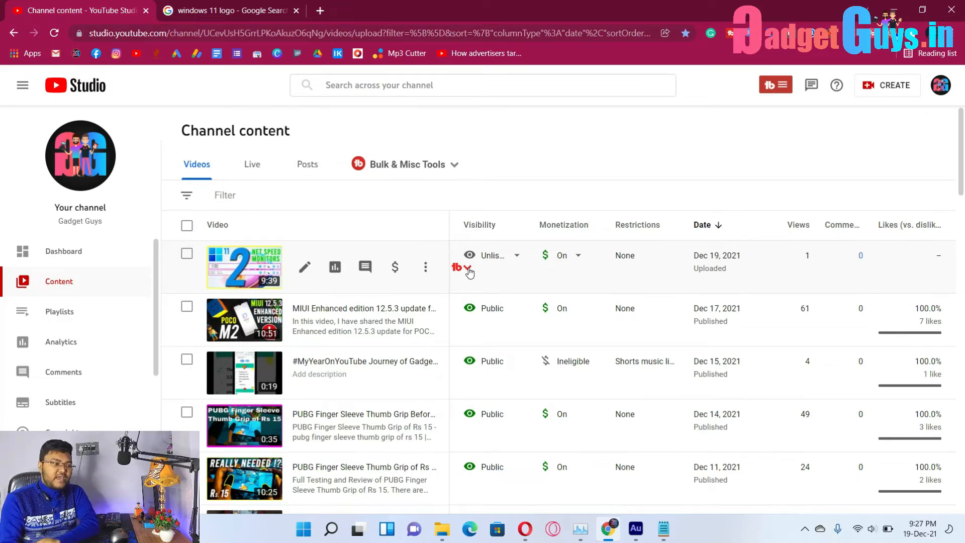
# Launch TubeBuddy's SEO Studio from the NET SPEED MONITORS video row.
pyautogui.click(465, 273)
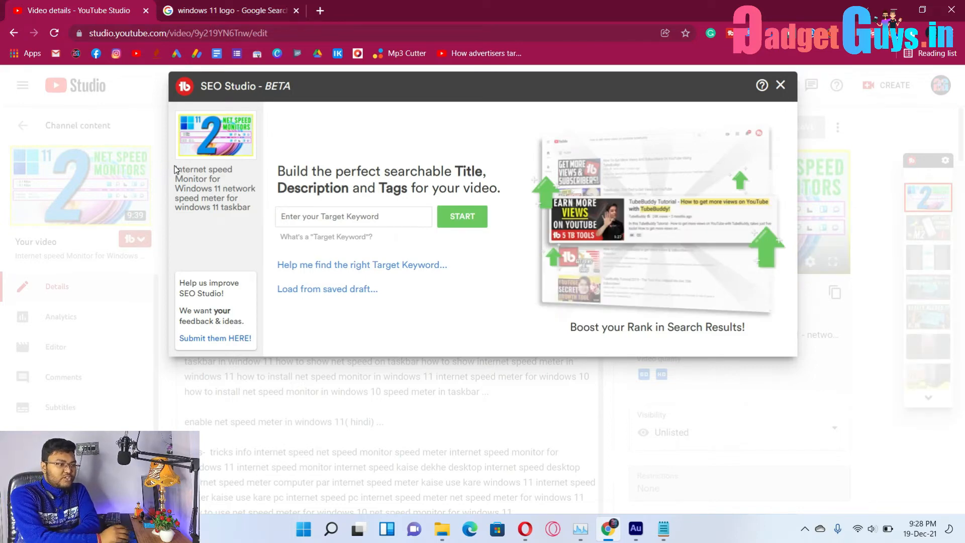
# Copy the title words 'Internet speed Monitor for Windows 11', then close SEO Studio.
pyautogui.moveTo(176, 169); pyautogui.dragTo(218, 189)
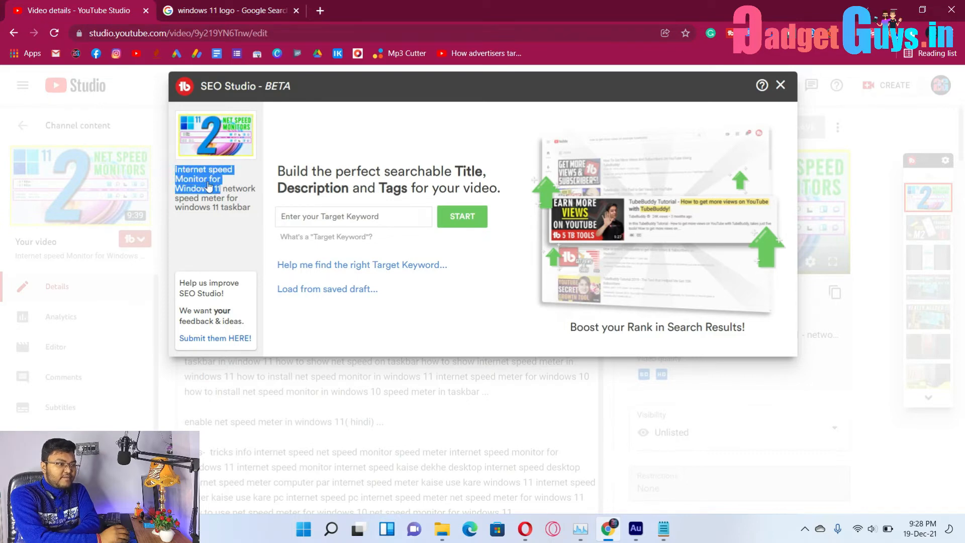
pyautogui.rightClick(208, 184)
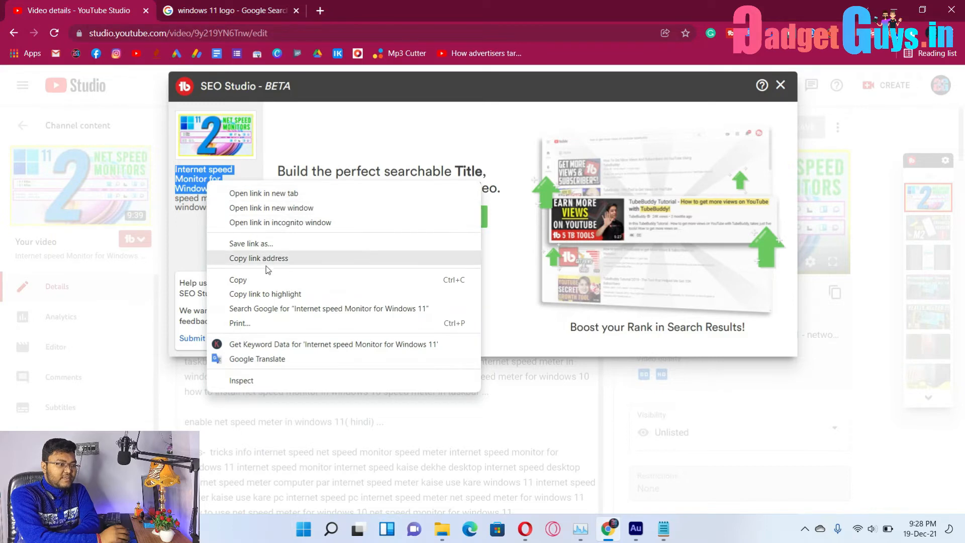
pyautogui.click(245, 280)
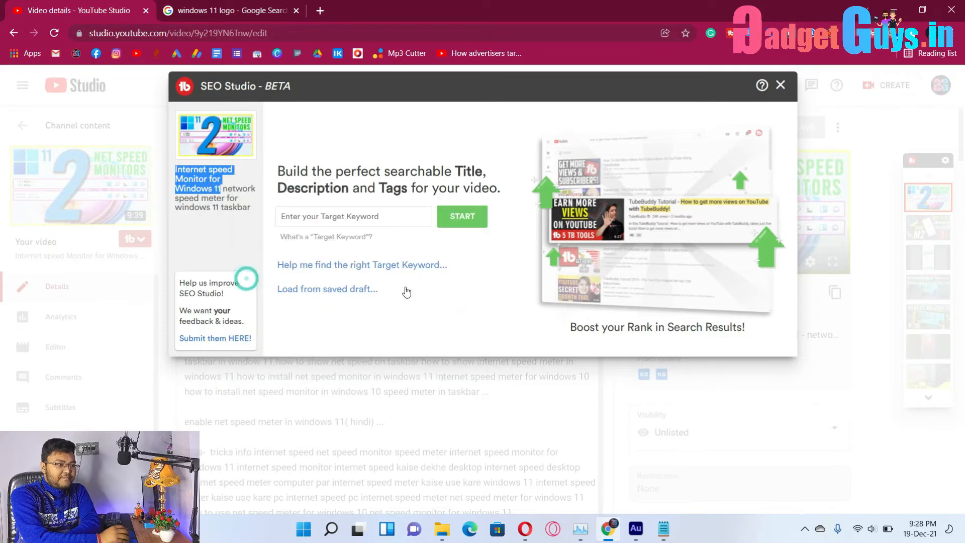
pyautogui.click(377, 217)
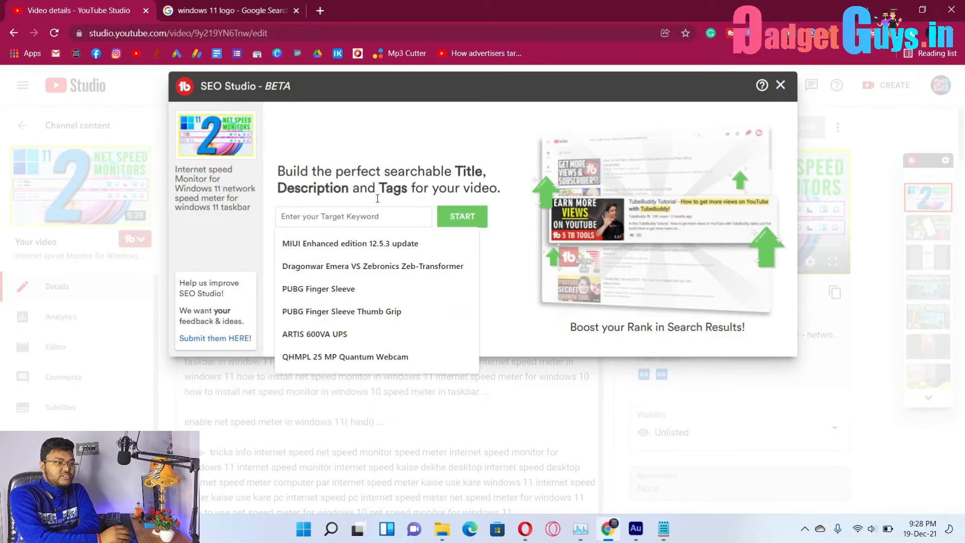
pyautogui.click(784, 85)
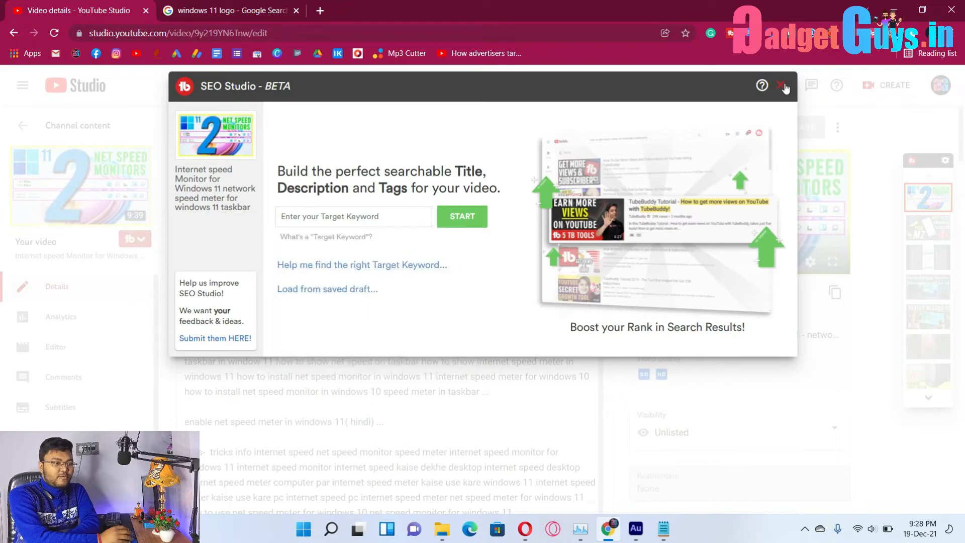
# Check the 'internet speed Monitor for Windows 11' tag in Keyword Explorer, scoring Good 43/100.
pyautogui.scroll(-3, 626, 293)
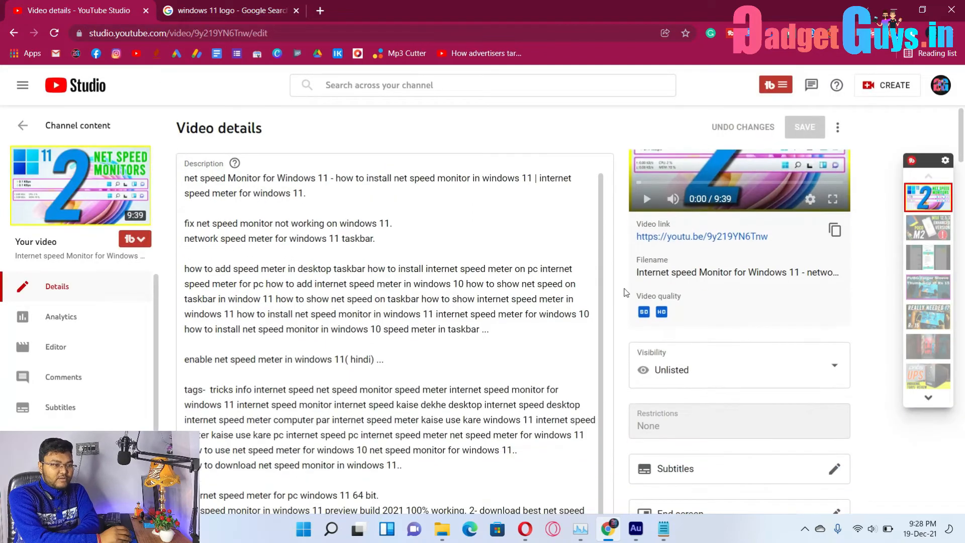
pyautogui.scroll(-20, 626, 293)
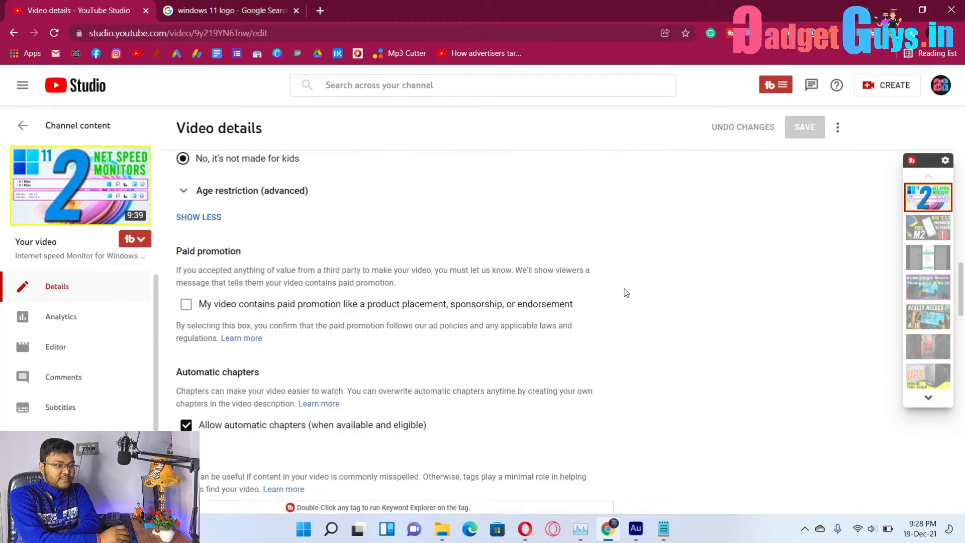
pyautogui.scroll(-5, 626, 292)
pyautogui.scroll(4, 632, 293)
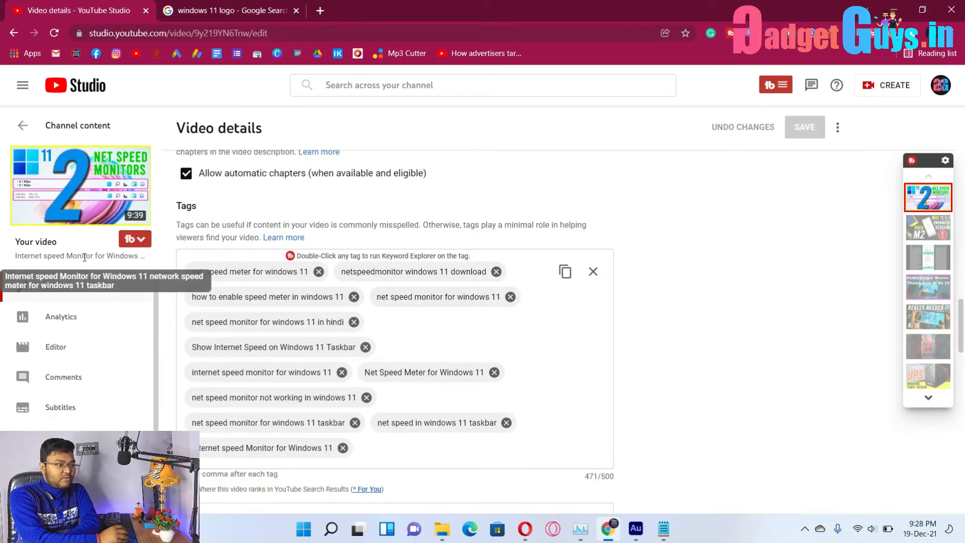
pyautogui.doubleClick(249, 453)
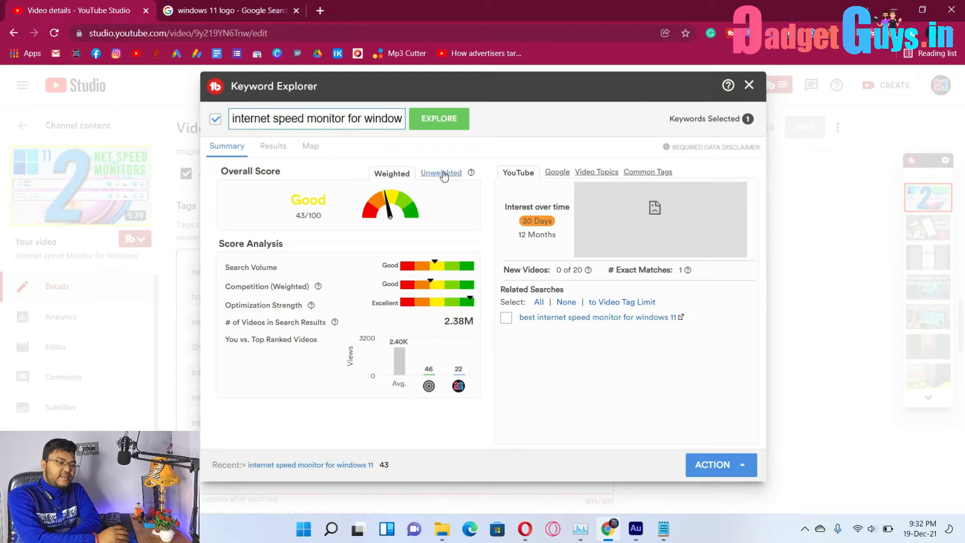
# View the keyword's Unweighted then Weighted score, and exit Keyword Explorer.
pyautogui.click(442, 174)
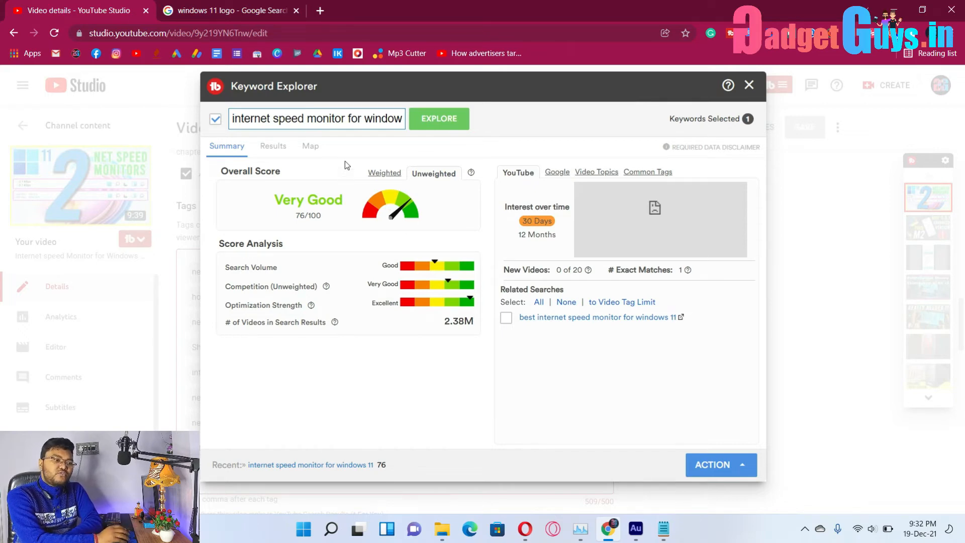
pyautogui.click(370, 173)
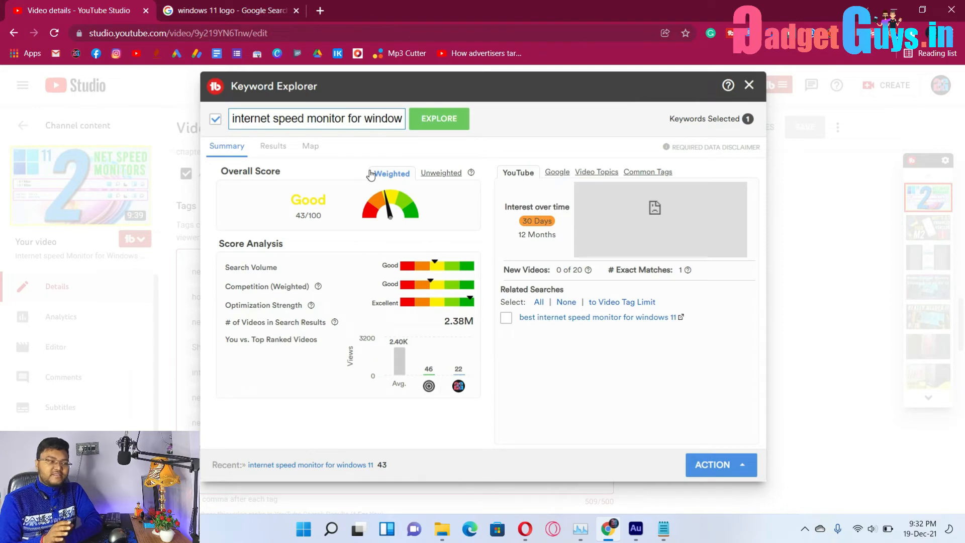
pyautogui.press('Escape')
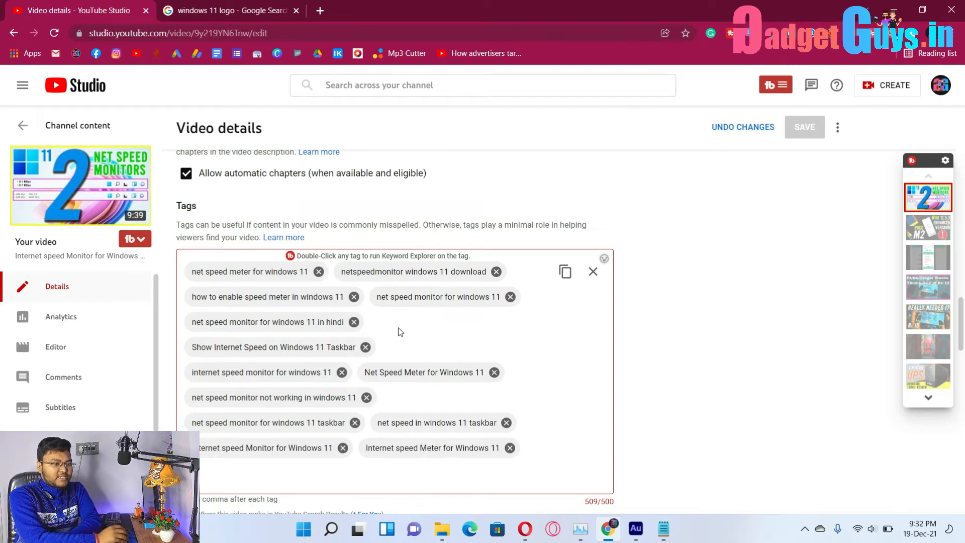
# Delete the 'net speed monitor for windows 11 in hindi' tag to reach 465/500 characters, and save.
pyautogui.click(354, 322)
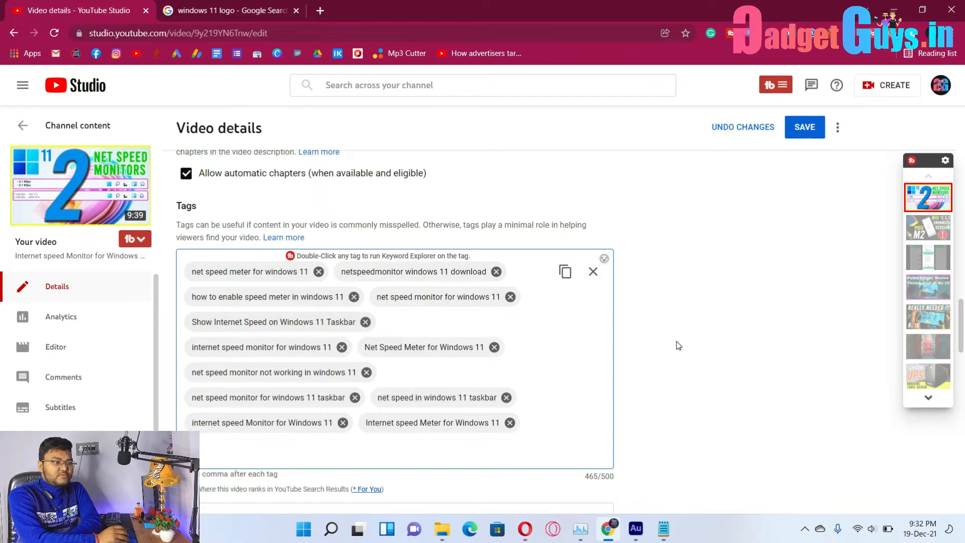
pyautogui.scroll(4, 678, 346)
pyautogui.click(815, 133)
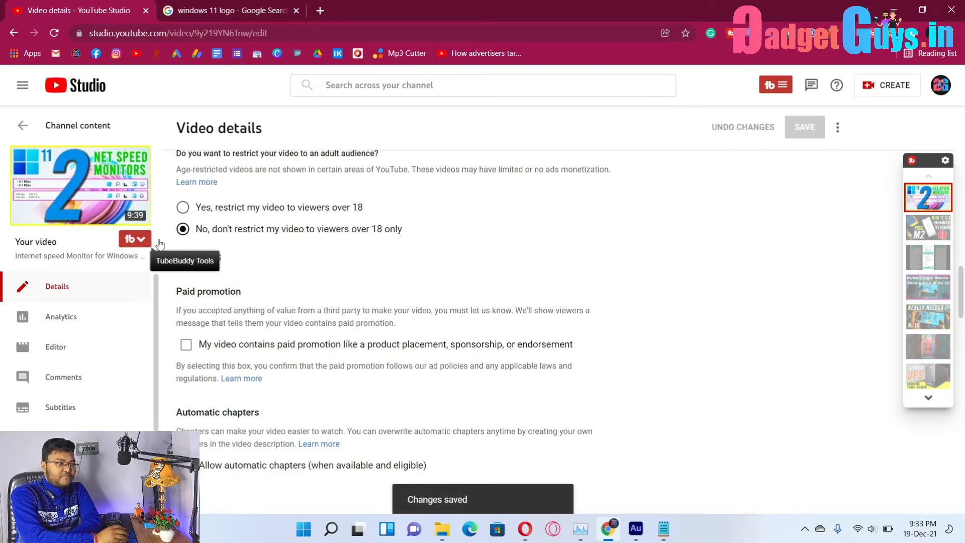
# Start TubeBuddy SEO Studio using the copied title 'Internet speed Monitor for Windows 11' as target keyword.
pyautogui.click(142, 243)
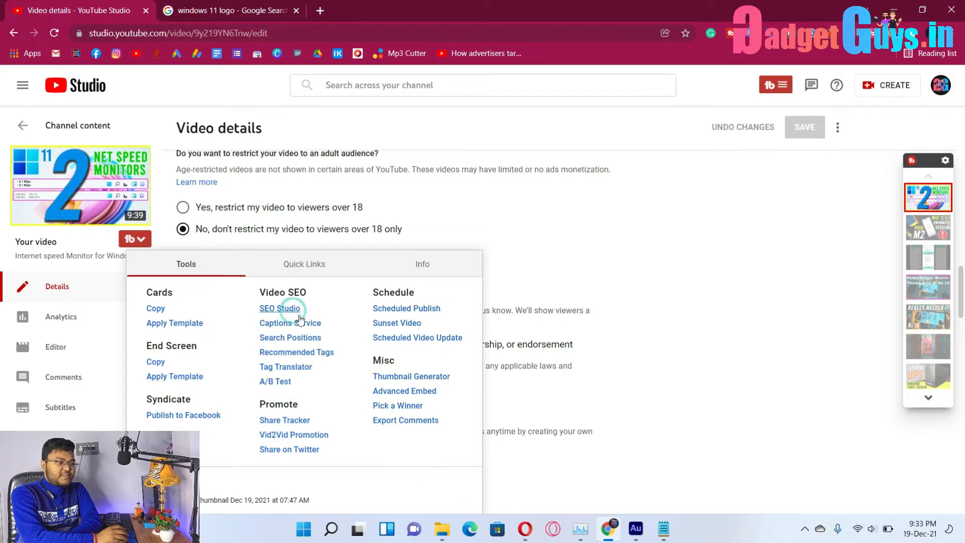
pyautogui.click(293, 311)
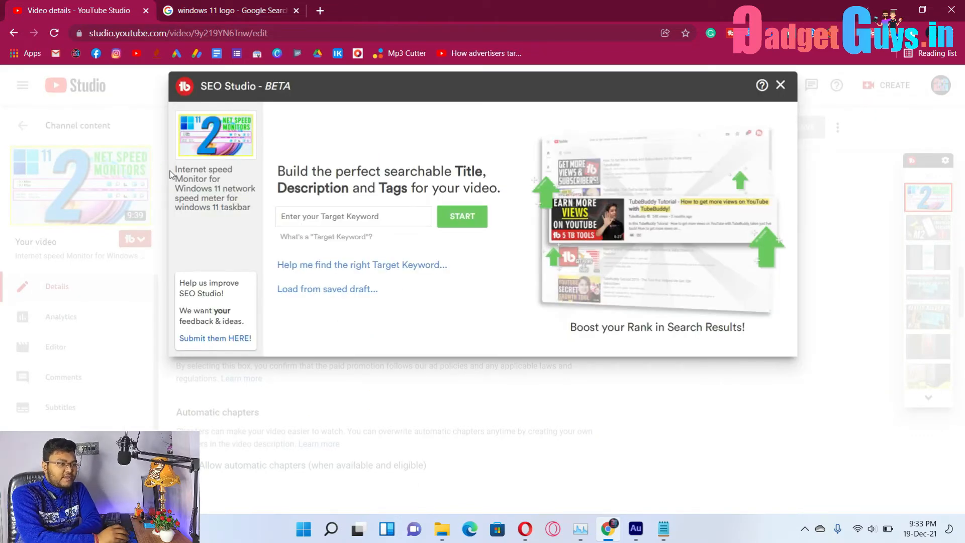
pyautogui.moveTo(175, 169); pyautogui.dragTo(221, 191)
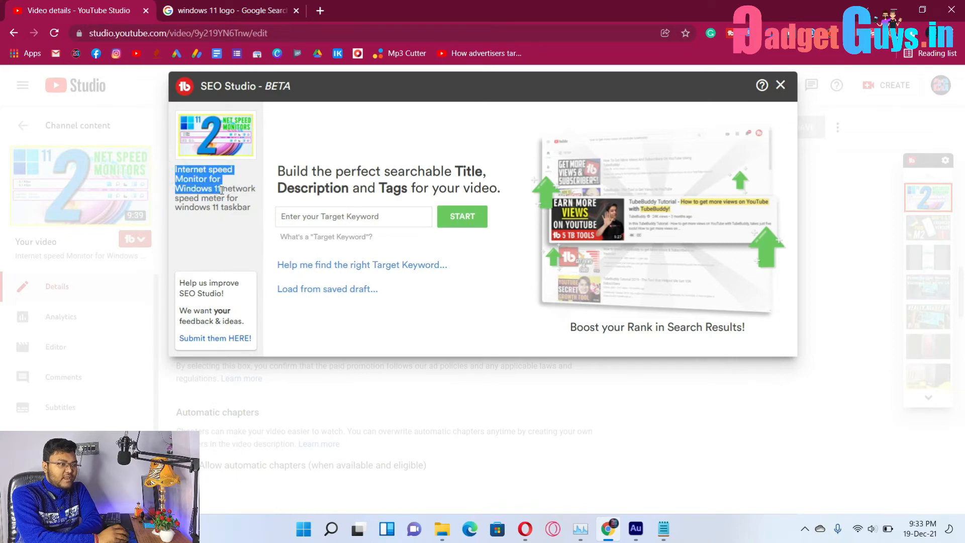
pyautogui.rightClick(204, 183)
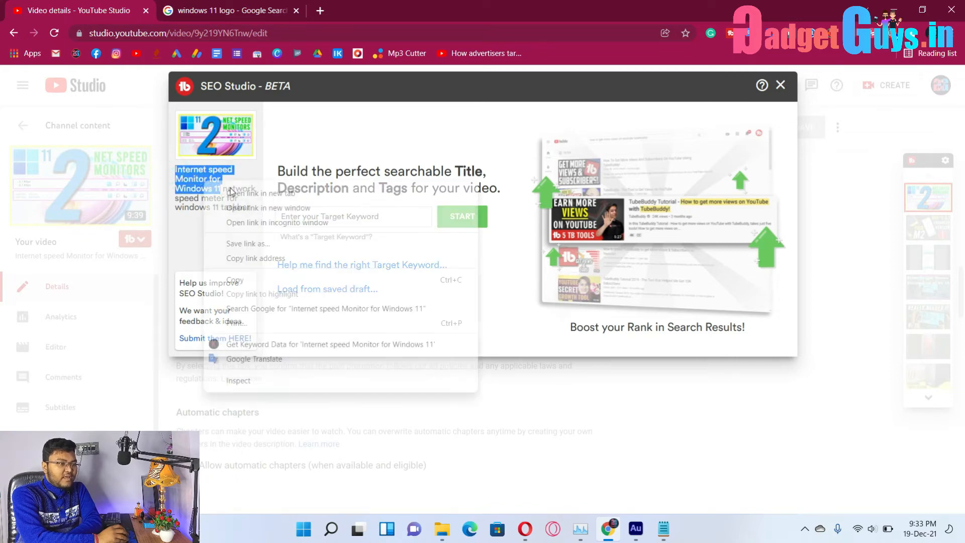
pyautogui.click(240, 280)
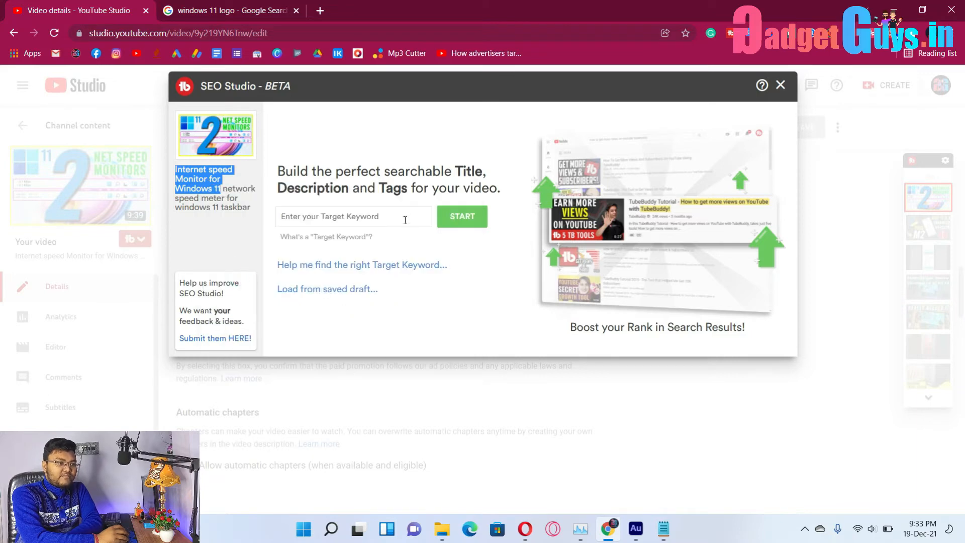
pyautogui.rightClick(413, 224)
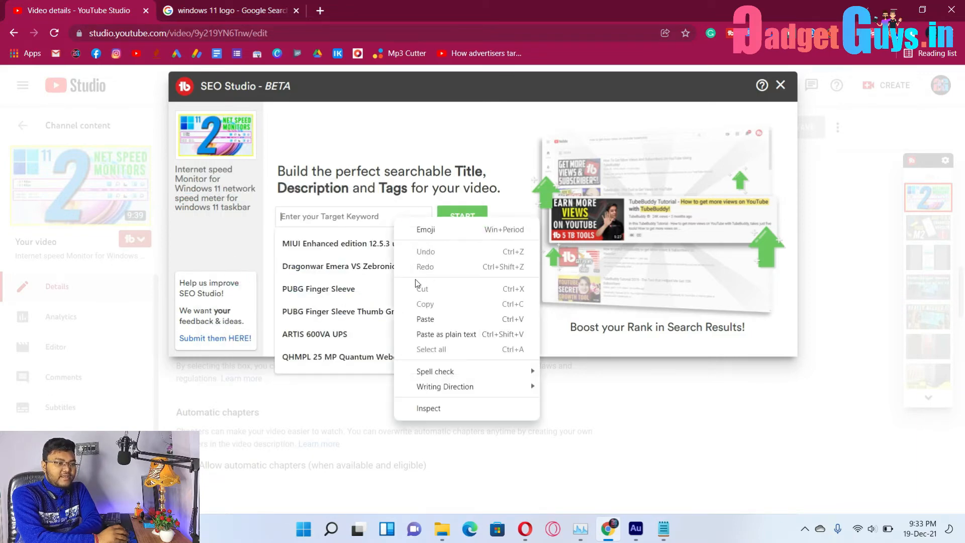
pyautogui.click(438, 319)
pyautogui.click(467, 214)
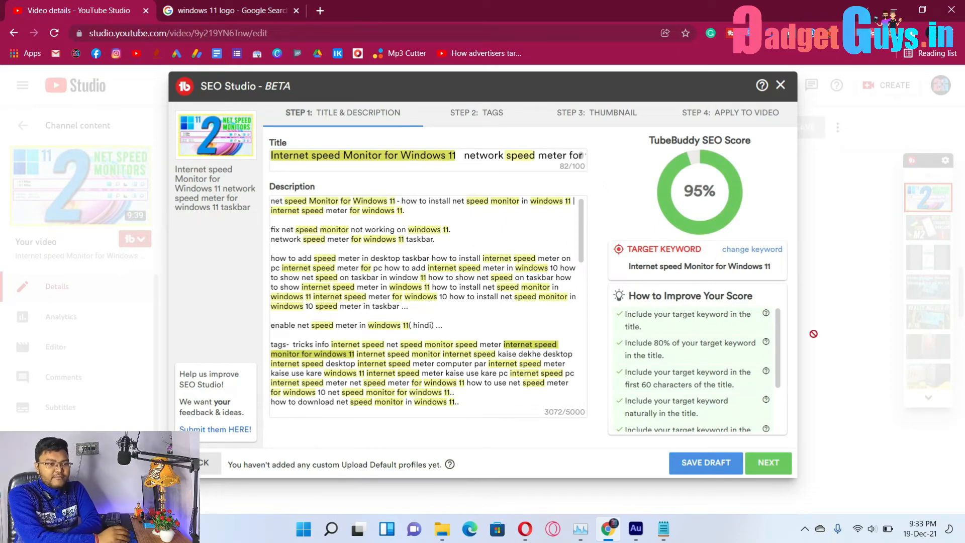
# Make the exact keyword the first tag and add 'best internet speed monitor for windows 11'.
pyautogui.scroll(-3, 706, 374)
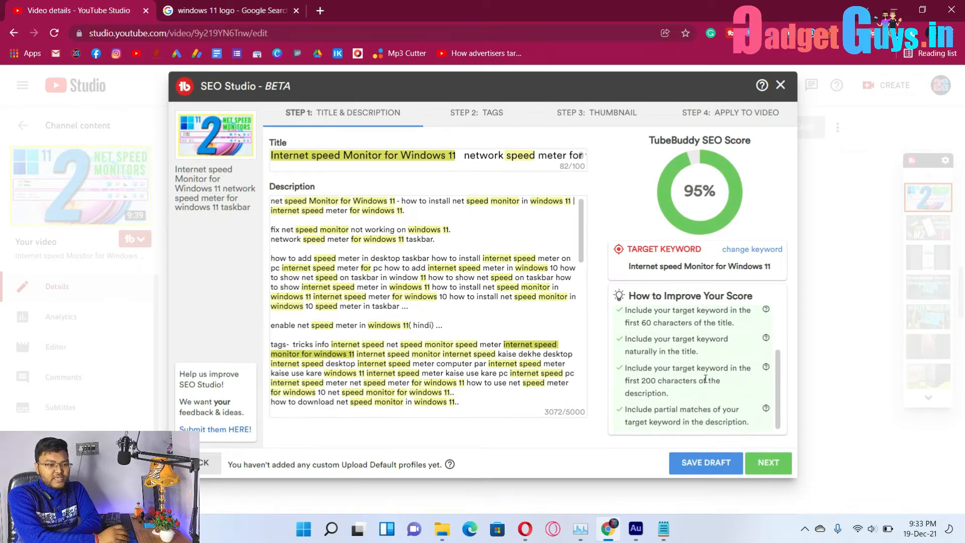
pyautogui.click(768, 462)
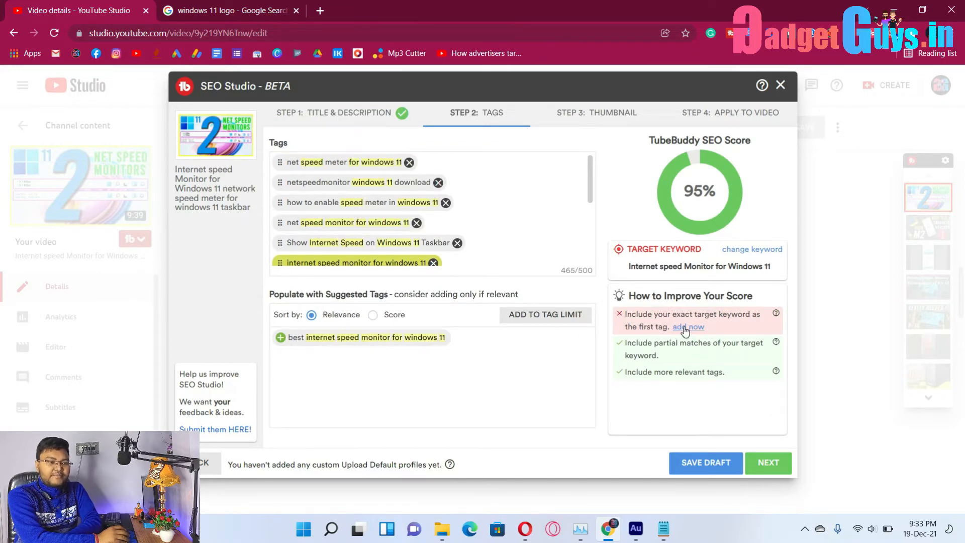
pyautogui.click(685, 328)
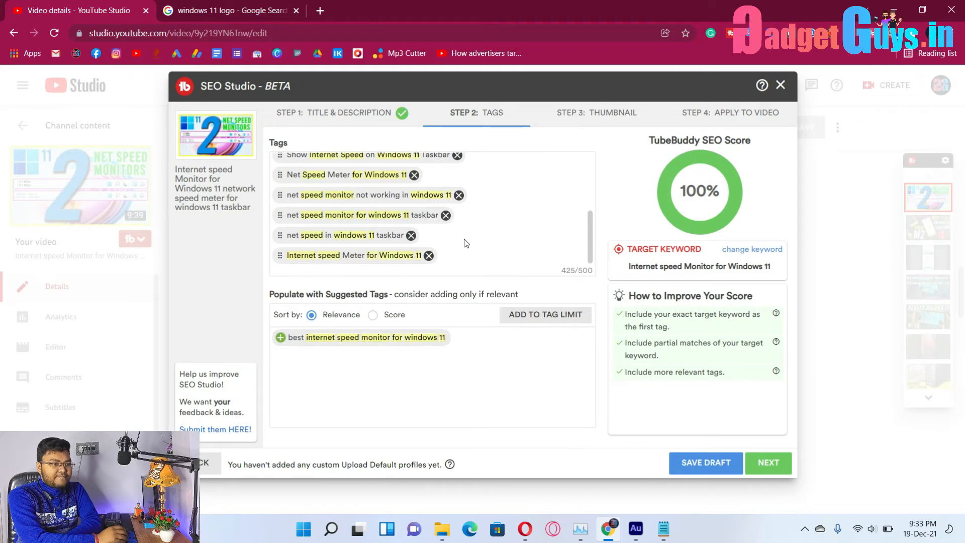
pyautogui.click(281, 337)
# Advance through the thumbnail step, apply the optimisation to the video, and close SEO Studio.
pyautogui.scroll(-2, 520, 250)
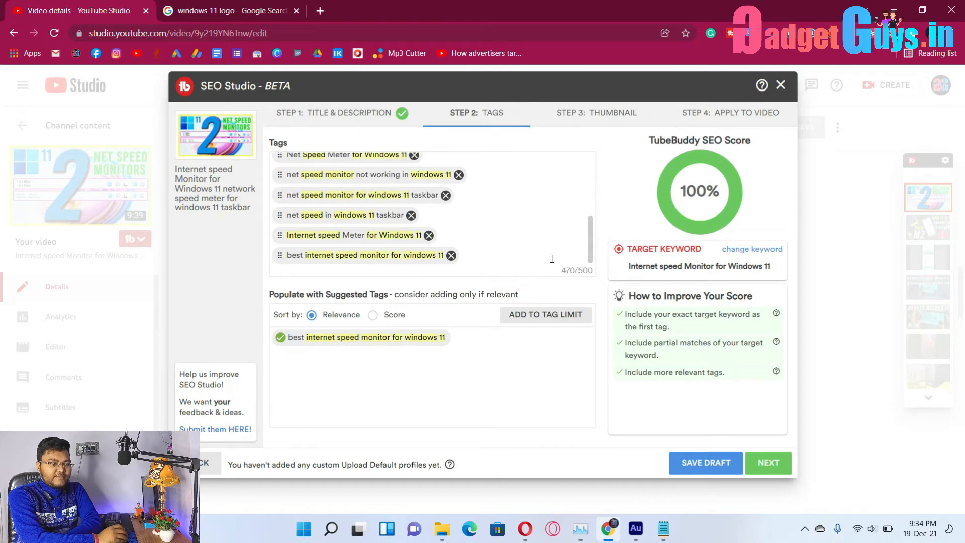
pyautogui.scroll(5, 583, 240)
pyautogui.scroll(-5, 582, 254)
pyautogui.click(764, 468)
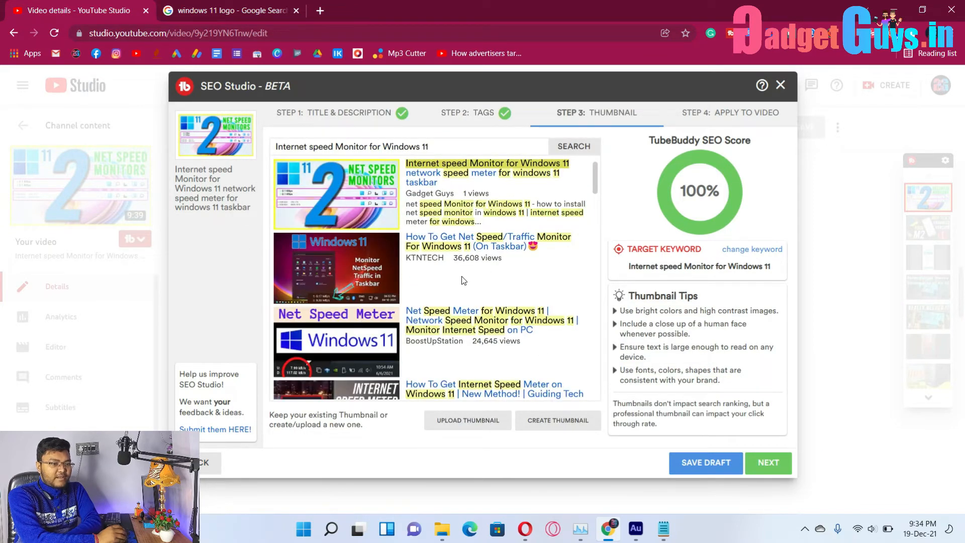
pyautogui.click(771, 463)
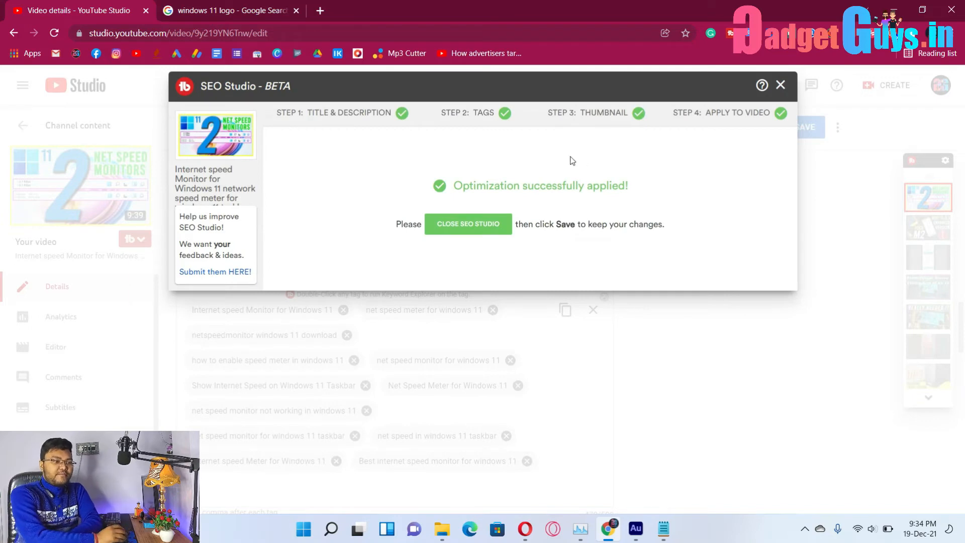
pyautogui.click(457, 230)
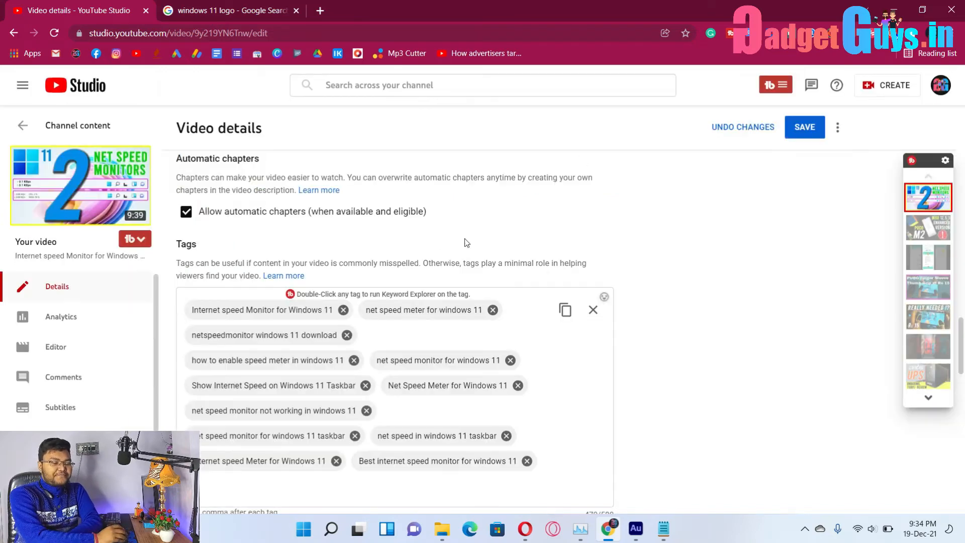
# Save the optimised details and switch the video's visibility from Unlisted to Public.
pyautogui.click(811, 139)
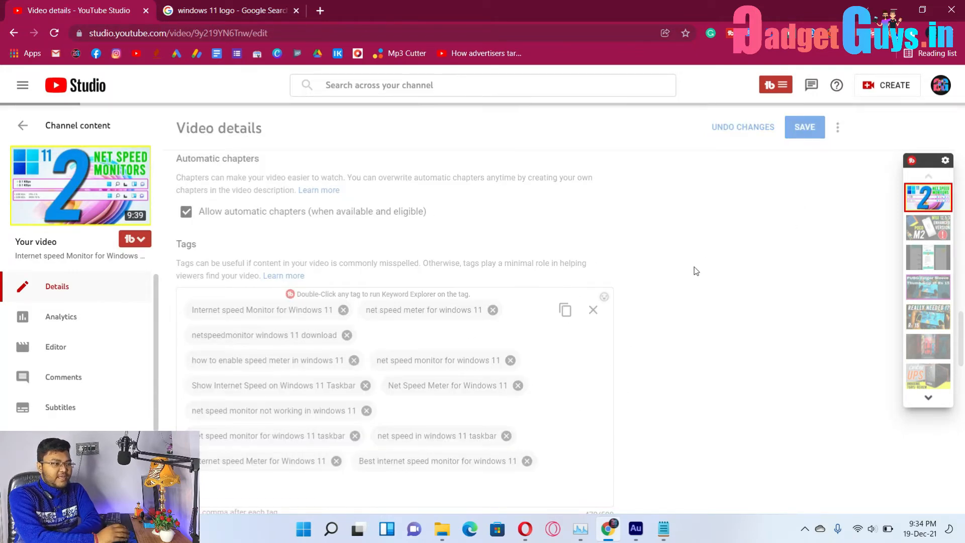
pyautogui.scroll(-3, 692, 291)
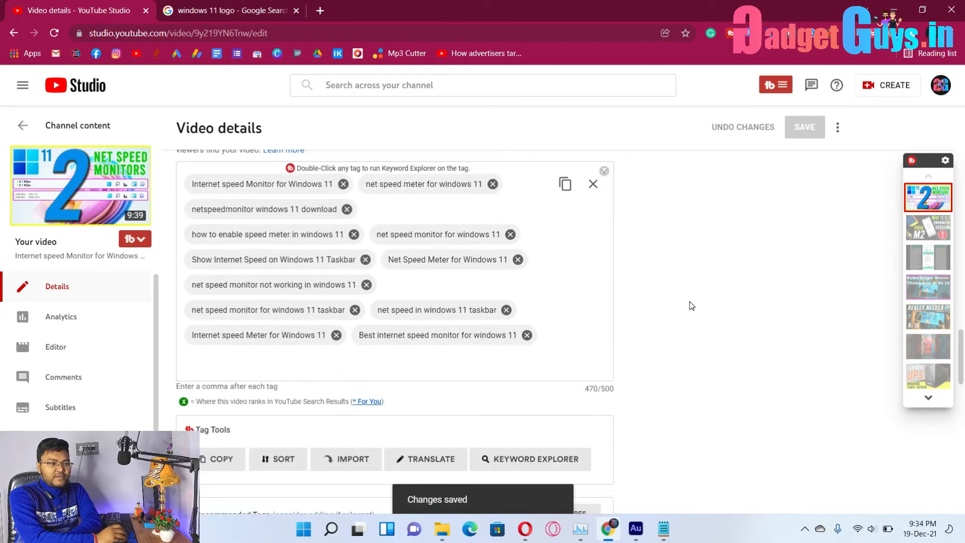
pyautogui.scroll(15, 692, 305)
pyautogui.scroll(10, 690, 317)
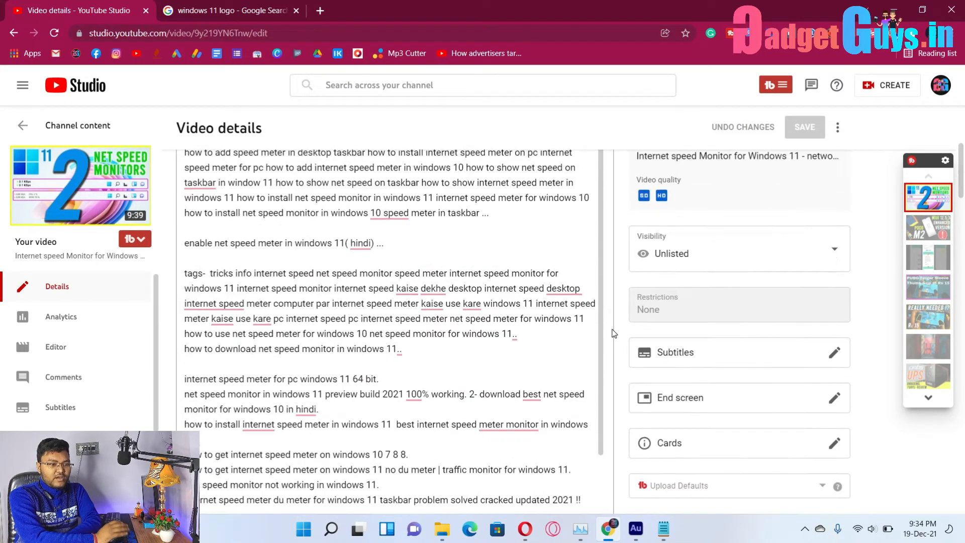
pyautogui.scroll(2, 614, 334)
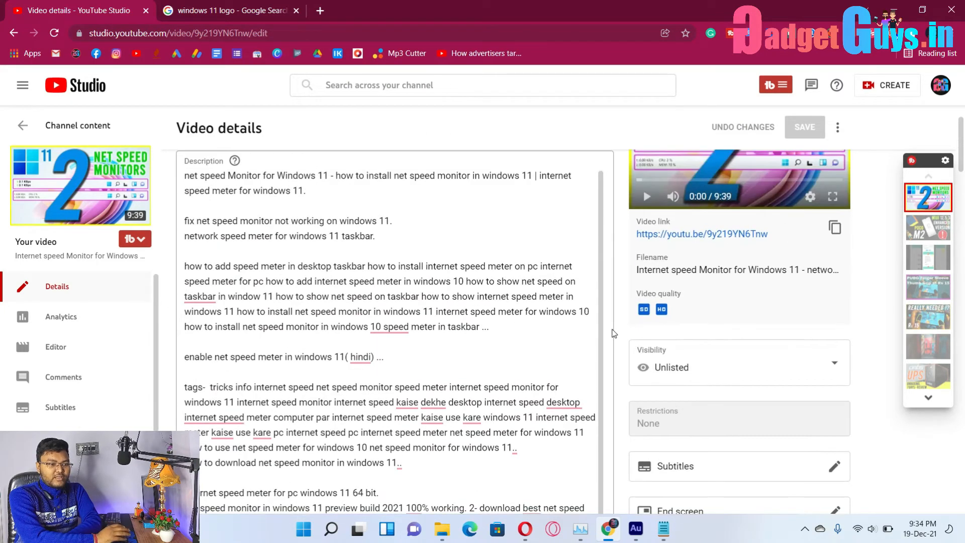
pyautogui.click(686, 370)
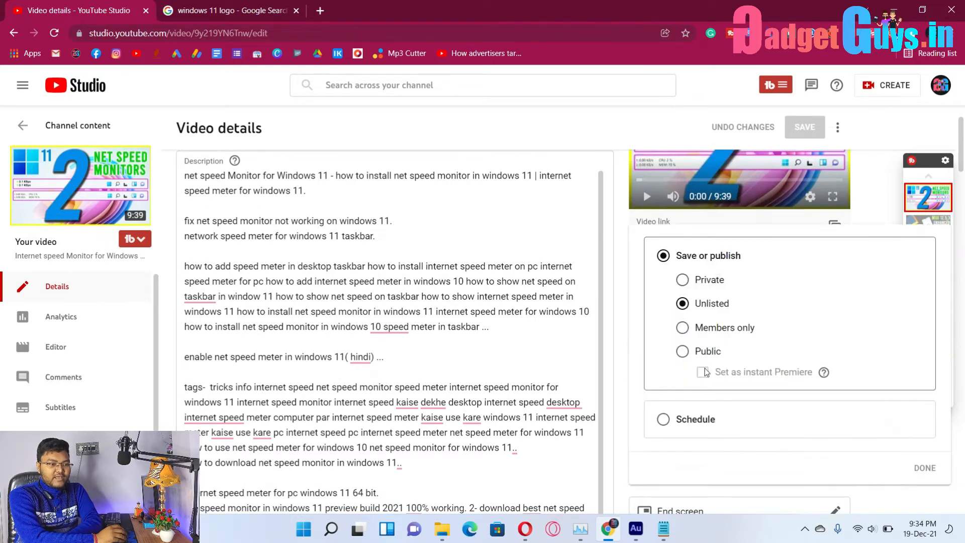
pyautogui.click(683, 353)
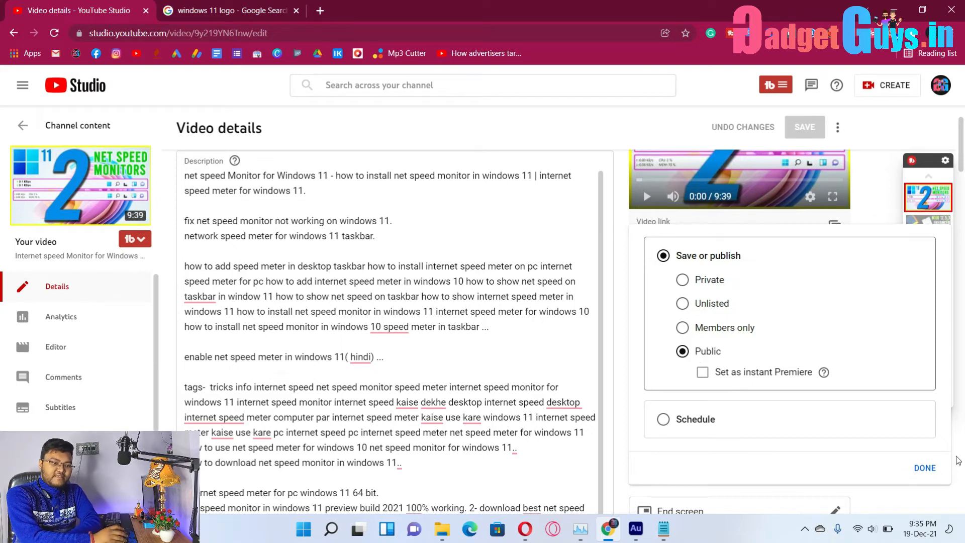
# Confirm Public visibility and add the tag 'net speed monitor for windows 11 64 bit download'.
pyautogui.click(926, 468)
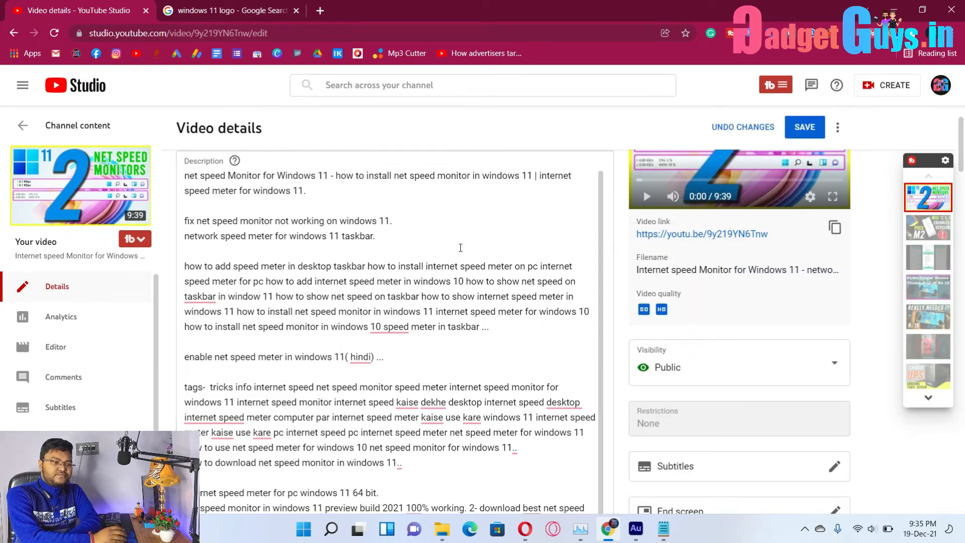
pyautogui.scroll(-6, 552, 383)
pyautogui.scroll(-20, 552, 383)
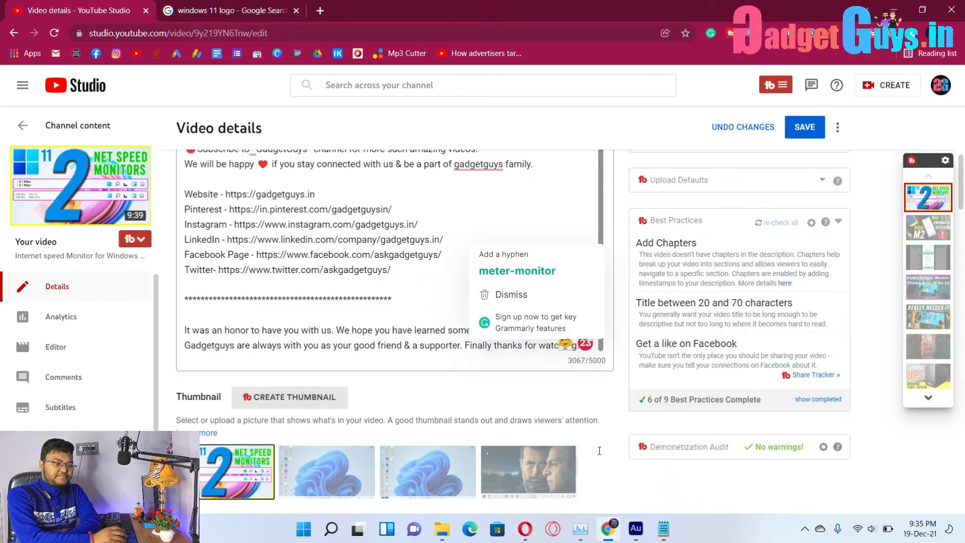
pyautogui.scroll(-15, 600, 455)
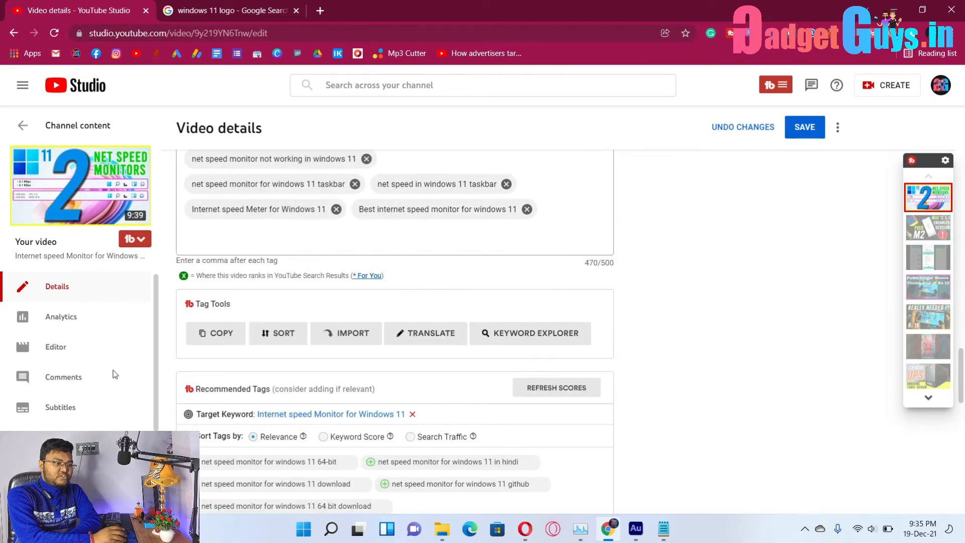
pyautogui.click(218, 327)
# Save the updated video details and return to the Channel content list.
pyautogui.scroll(2, 482, 329)
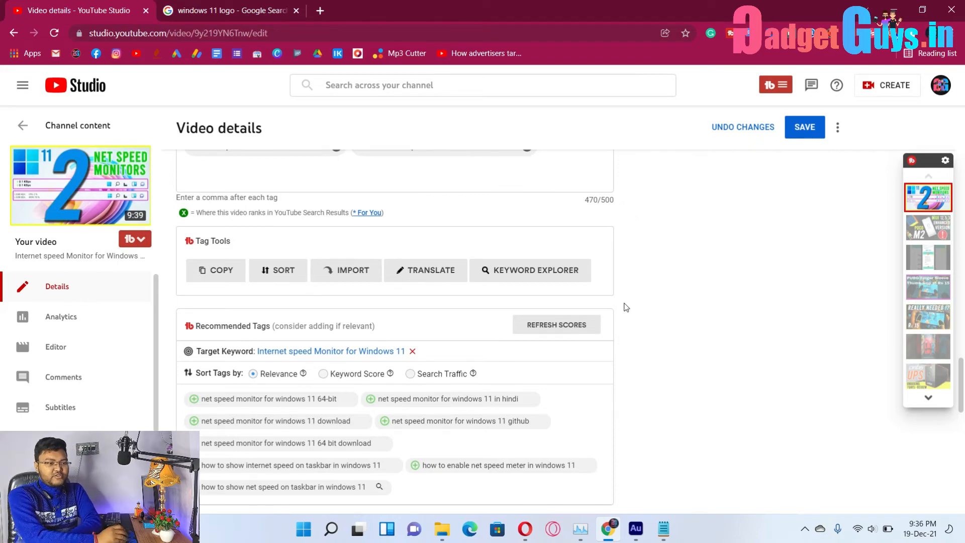
pyautogui.scroll(4, 631, 305)
pyautogui.scroll(20, 636, 302)
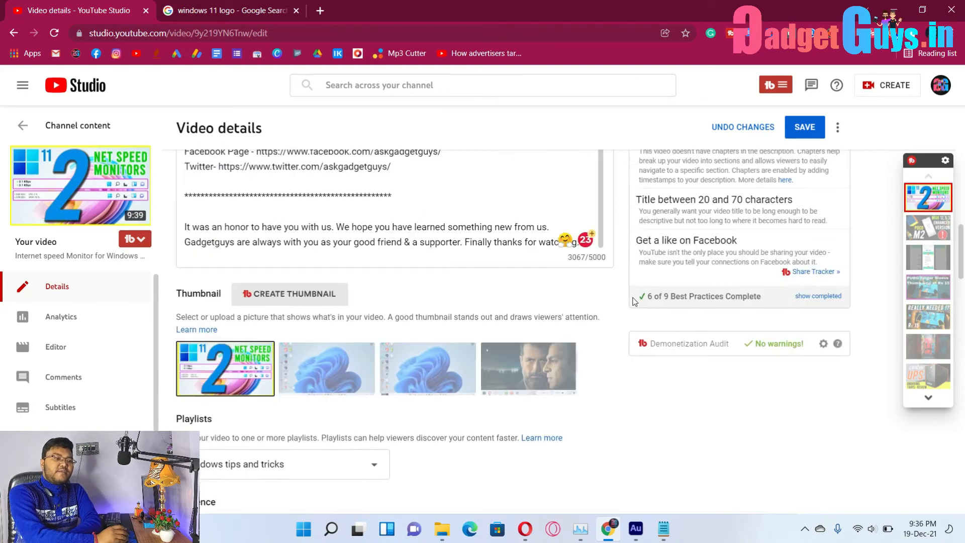
pyautogui.scroll(5, 628, 307)
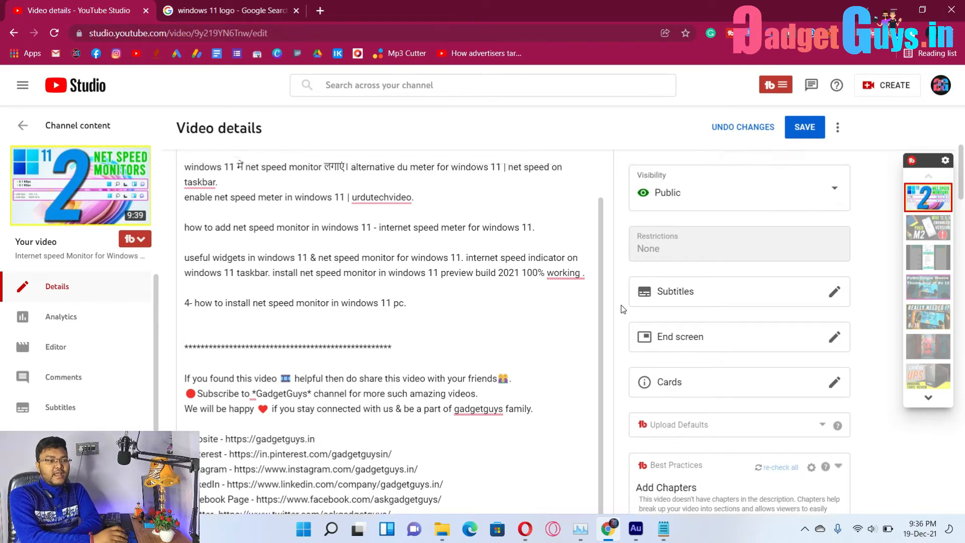
pyautogui.scroll(5, 623, 312)
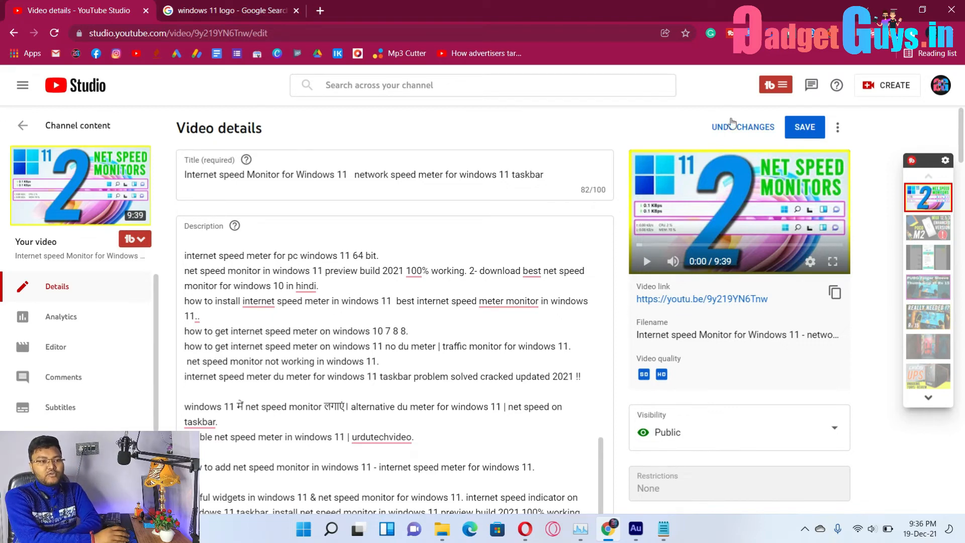
pyautogui.click(793, 127)
pyautogui.click(90, 135)
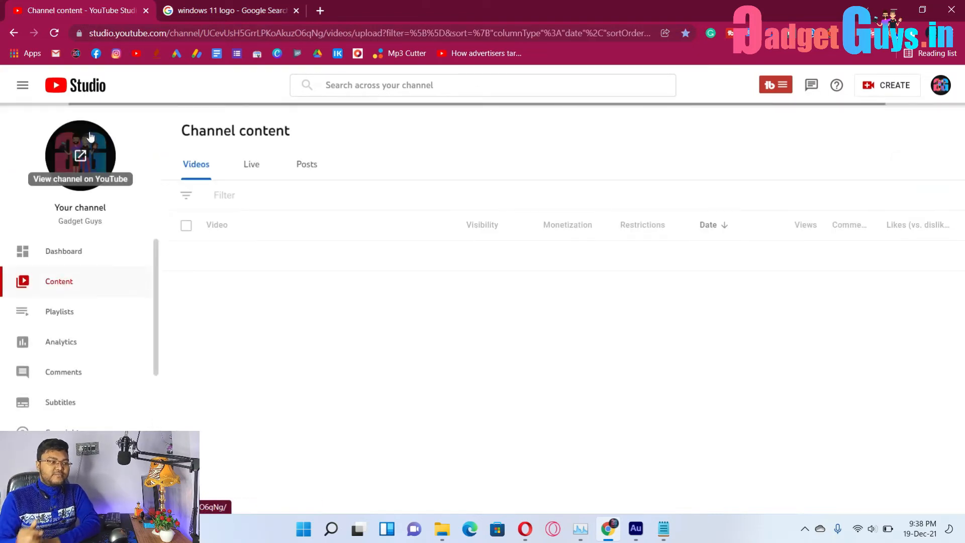
# Close the windows 11 logo search tab and open the channel's public YouTube page.
pyautogui.click(232, 9)
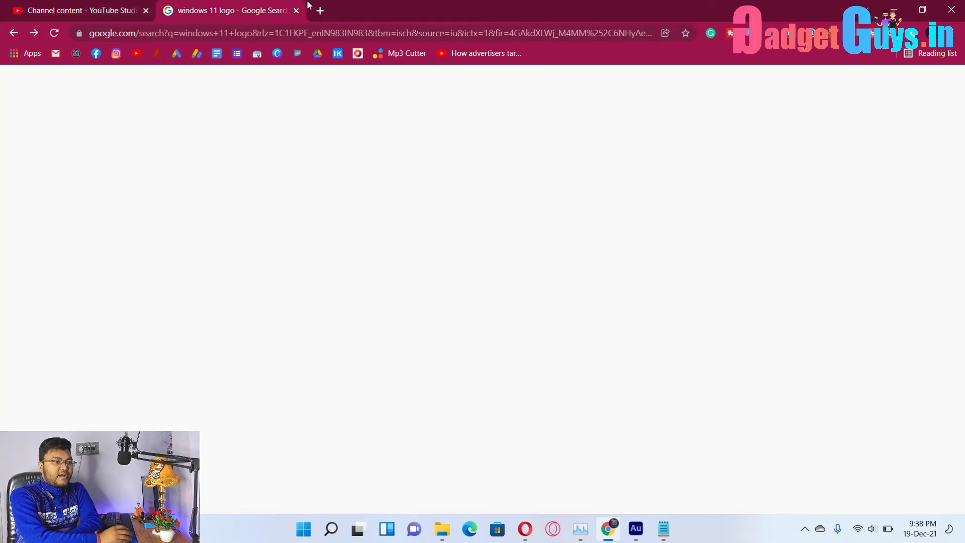
pyautogui.hotkey('ctrl', 't')
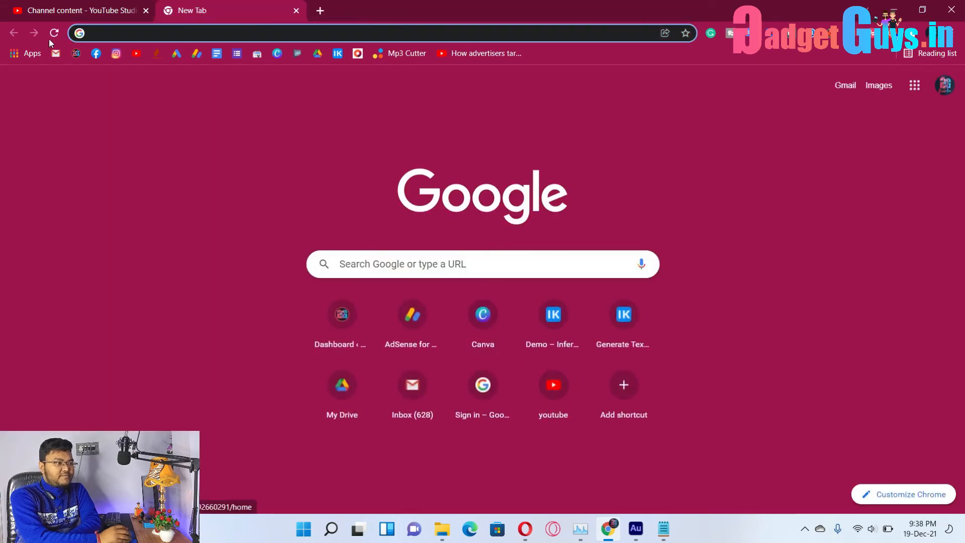
pyautogui.click(48, 11)
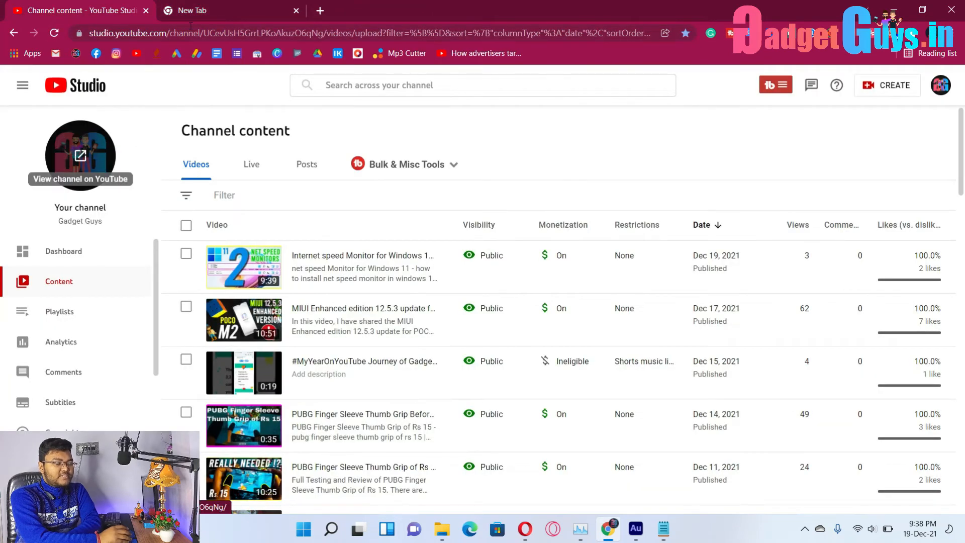
pyautogui.click(73, 133)
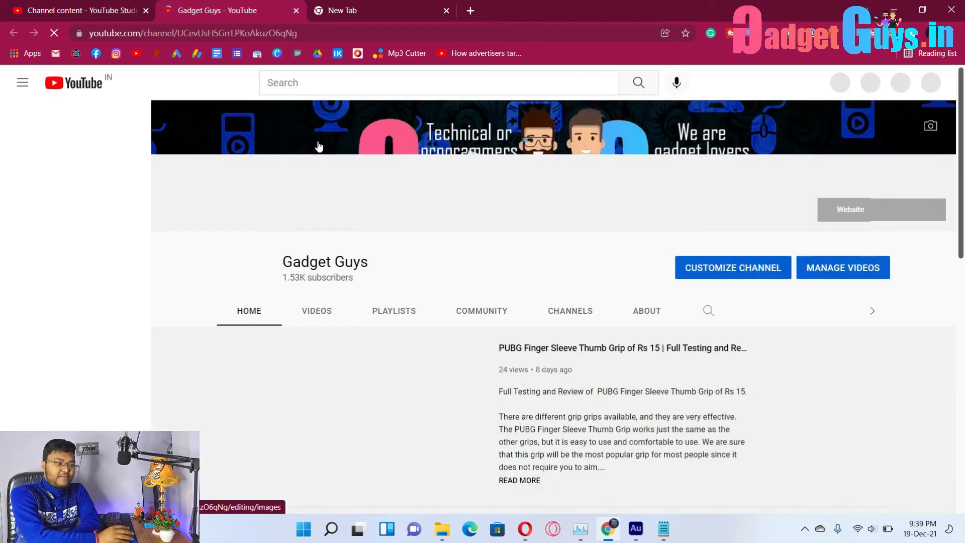
# From the channel's Community posts, open TubeBuddy Milestones and the 1,500 Subscribers certificate page.
pyautogui.click(496, 314)
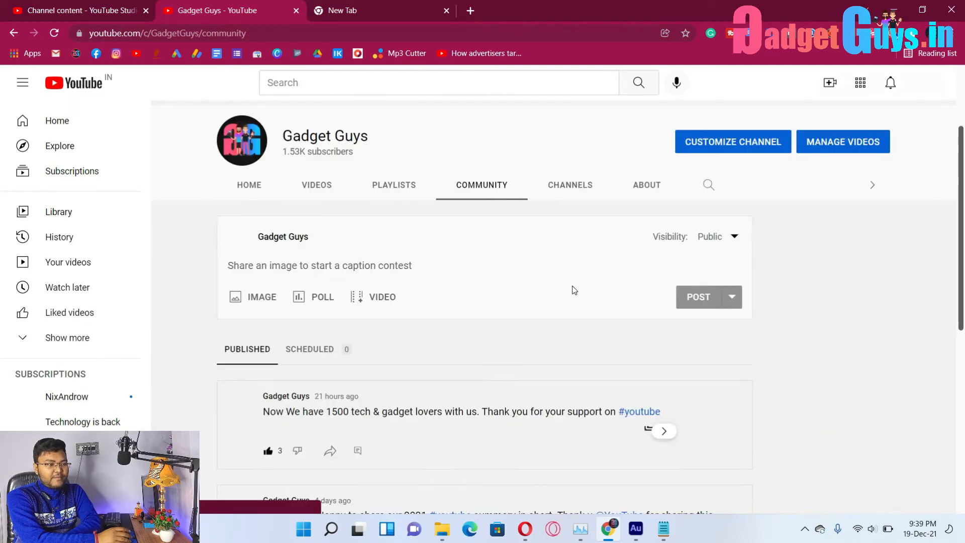
pyautogui.scroll(-5, 612, 393)
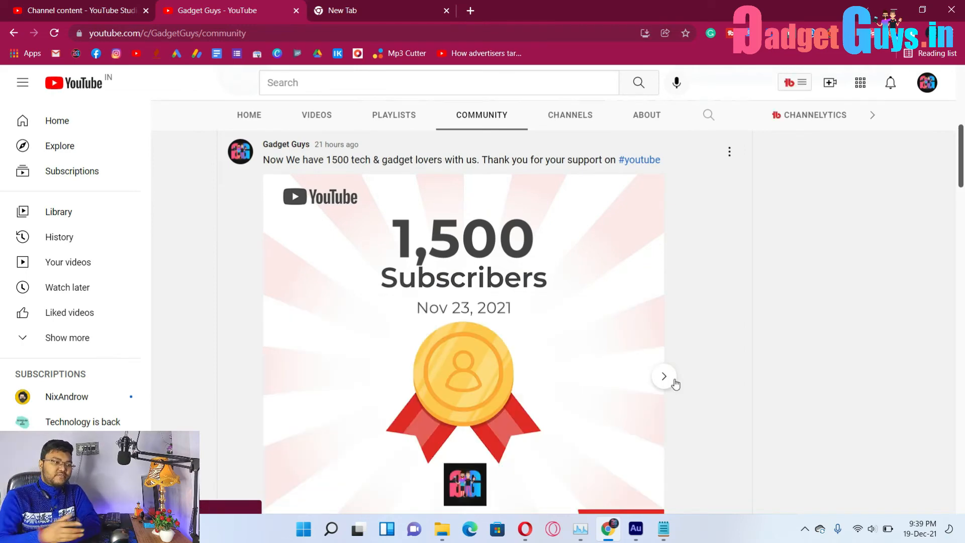
pyautogui.scroll(-1, 487, 369)
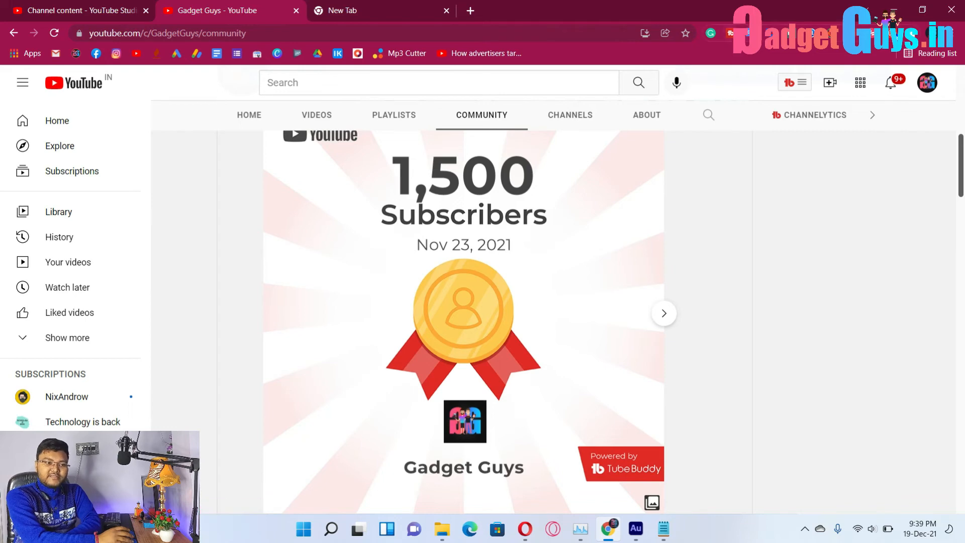
pyautogui.click(798, 85)
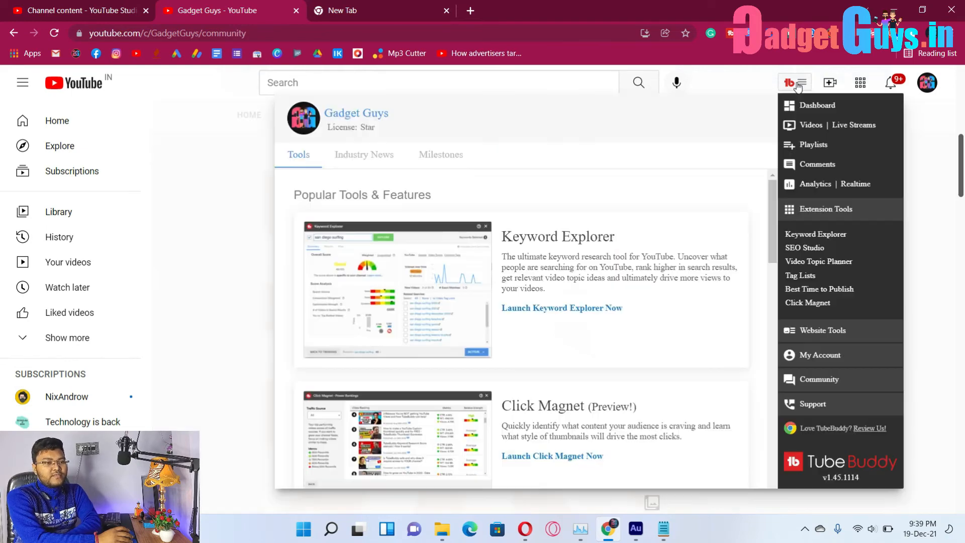
pyautogui.click(451, 161)
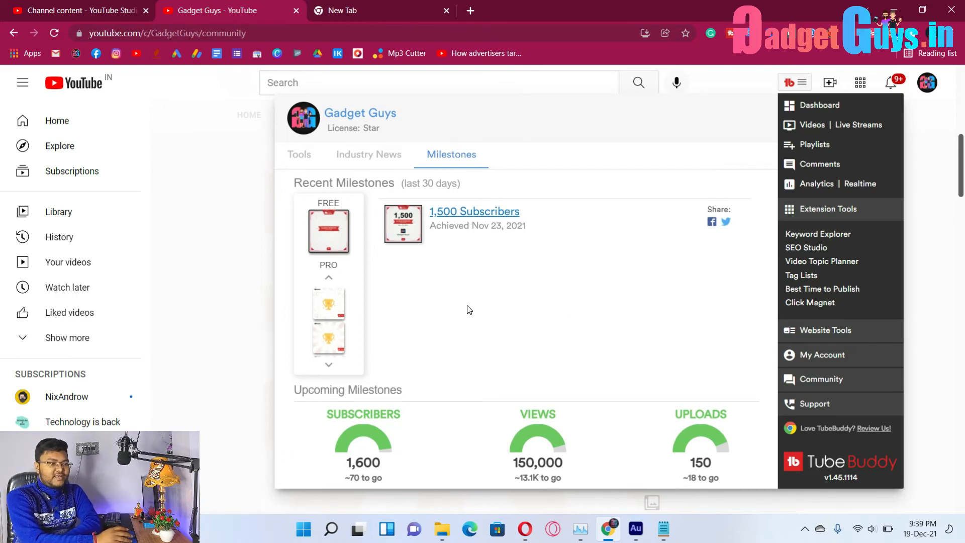
pyautogui.click(448, 209)
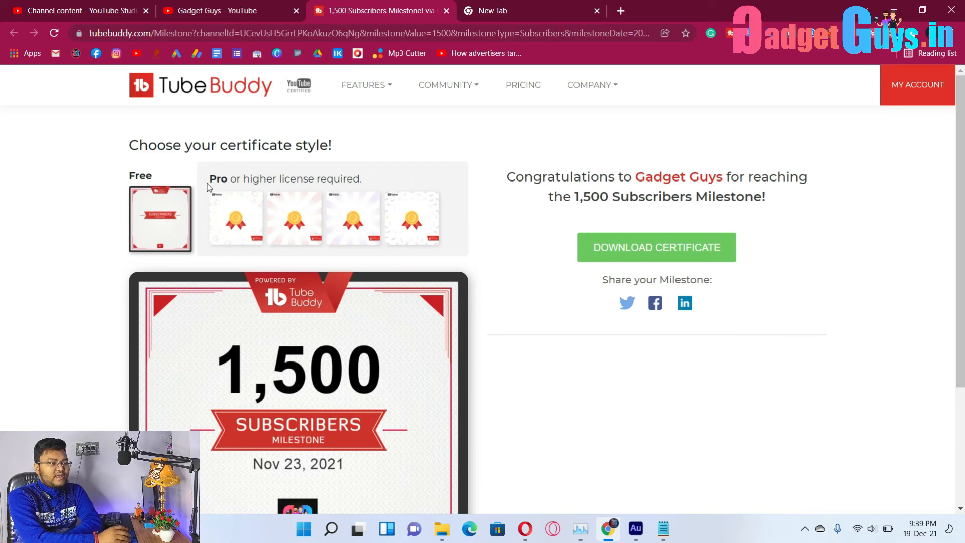
# Preview the first, second and third Pro certificate styles, leaving the third selected.
pyautogui.scroll(-3, 359, 326)
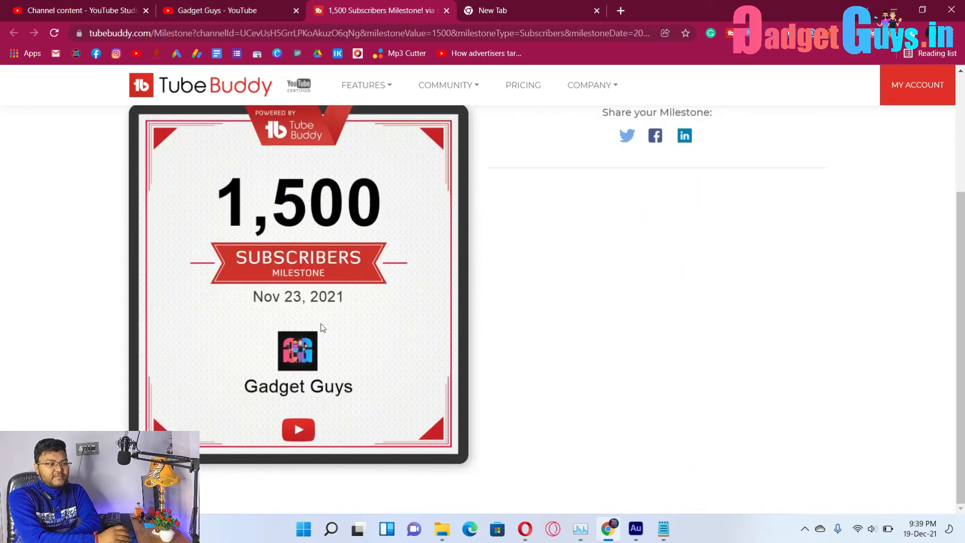
pyautogui.scroll(3, 366, 315)
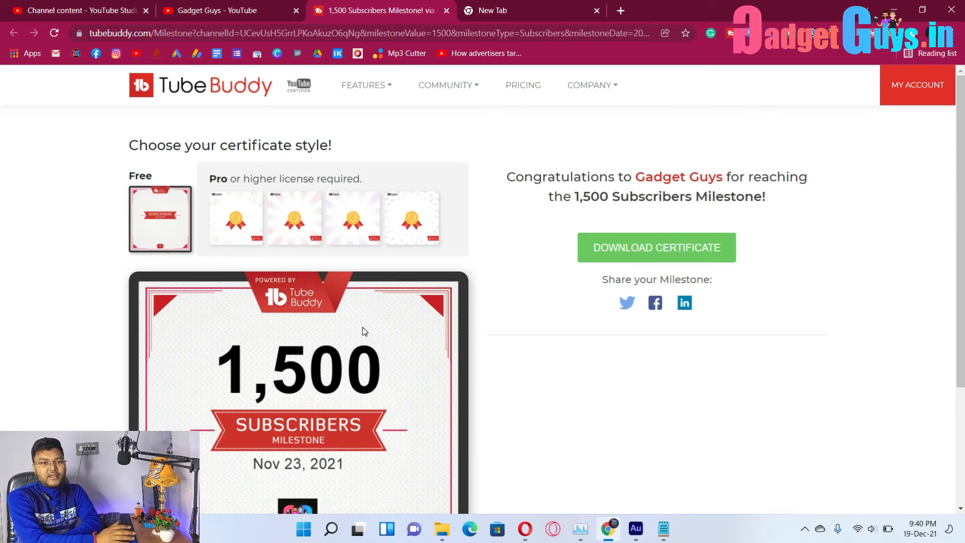
pyautogui.scroll(-3, 363, 327)
pyautogui.scroll(3, 347, 321)
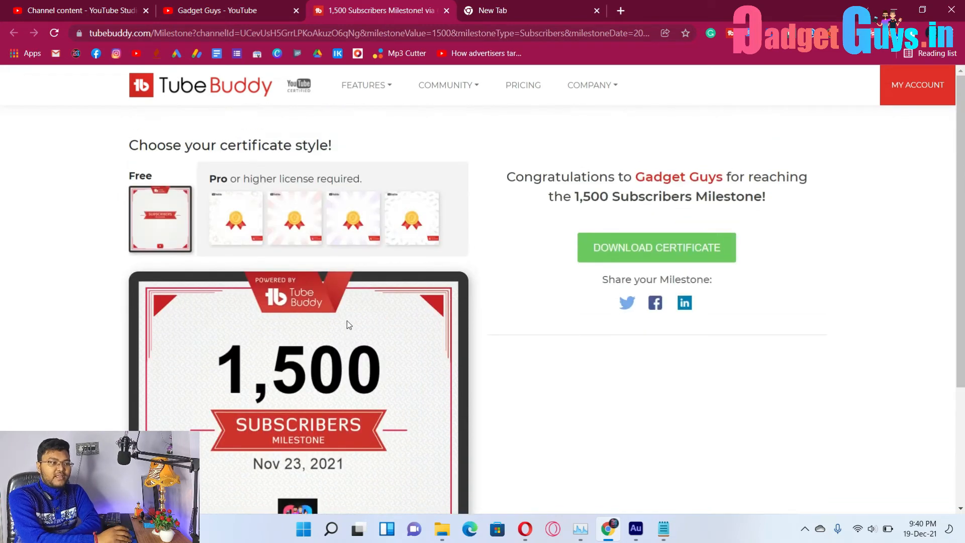
pyautogui.click(244, 227)
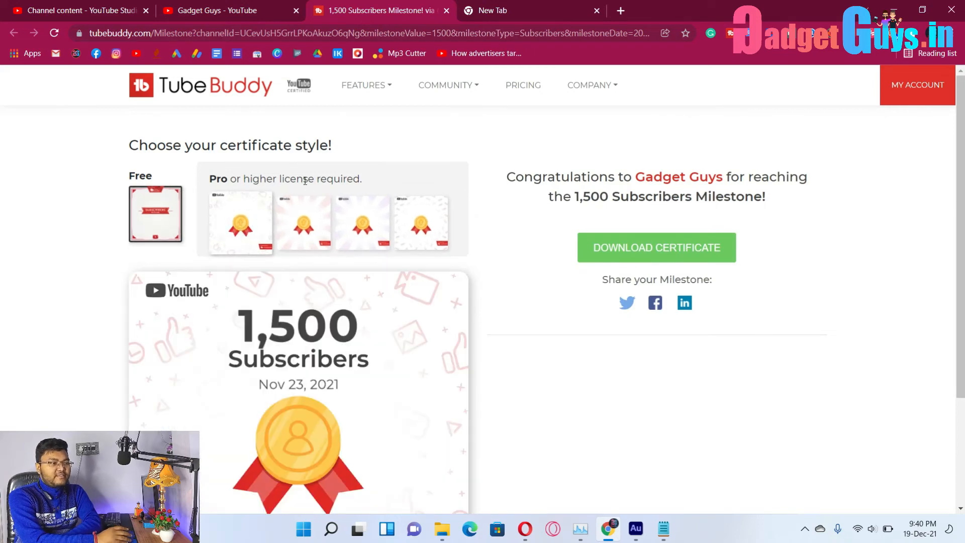
pyautogui.scroll(-1, 309, 187)
pyautogui.click(284, 179)
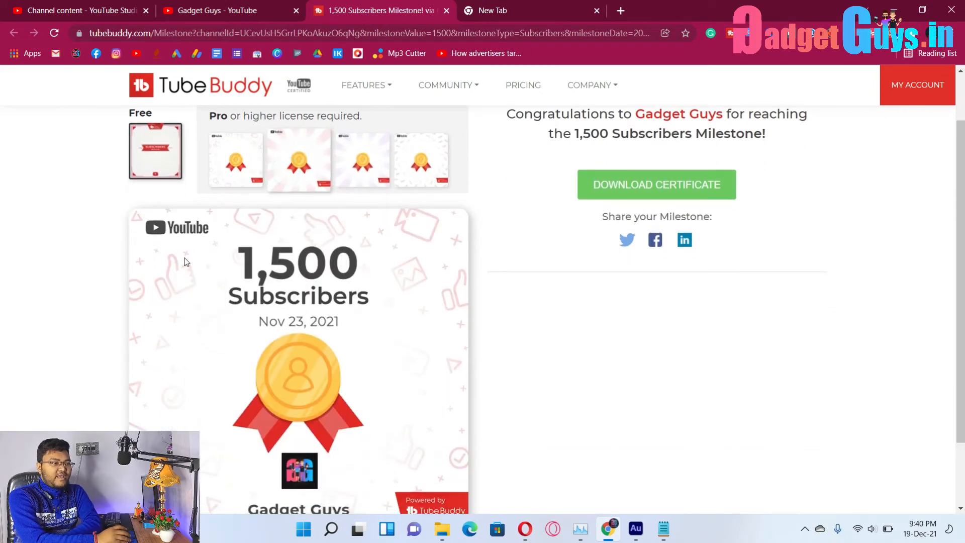
pyautogui.click(347, 165)
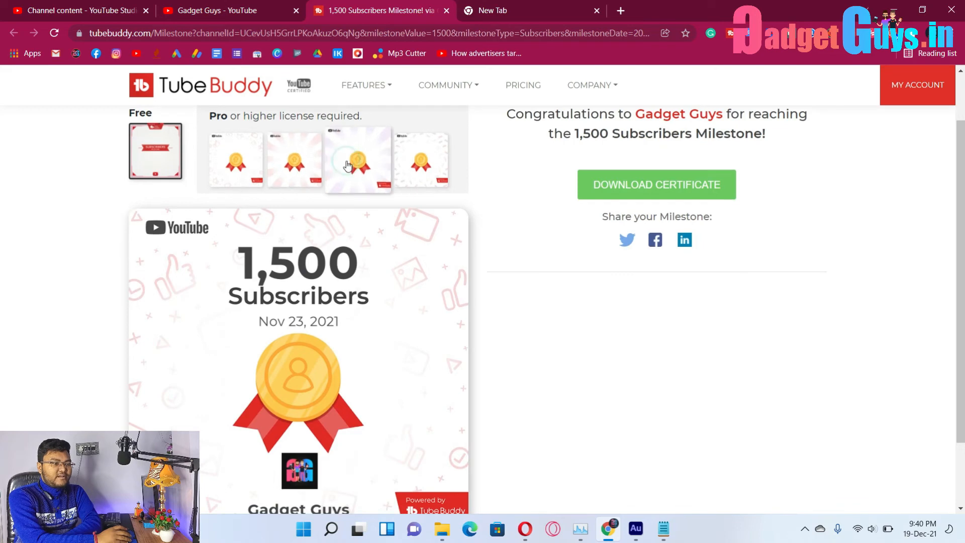